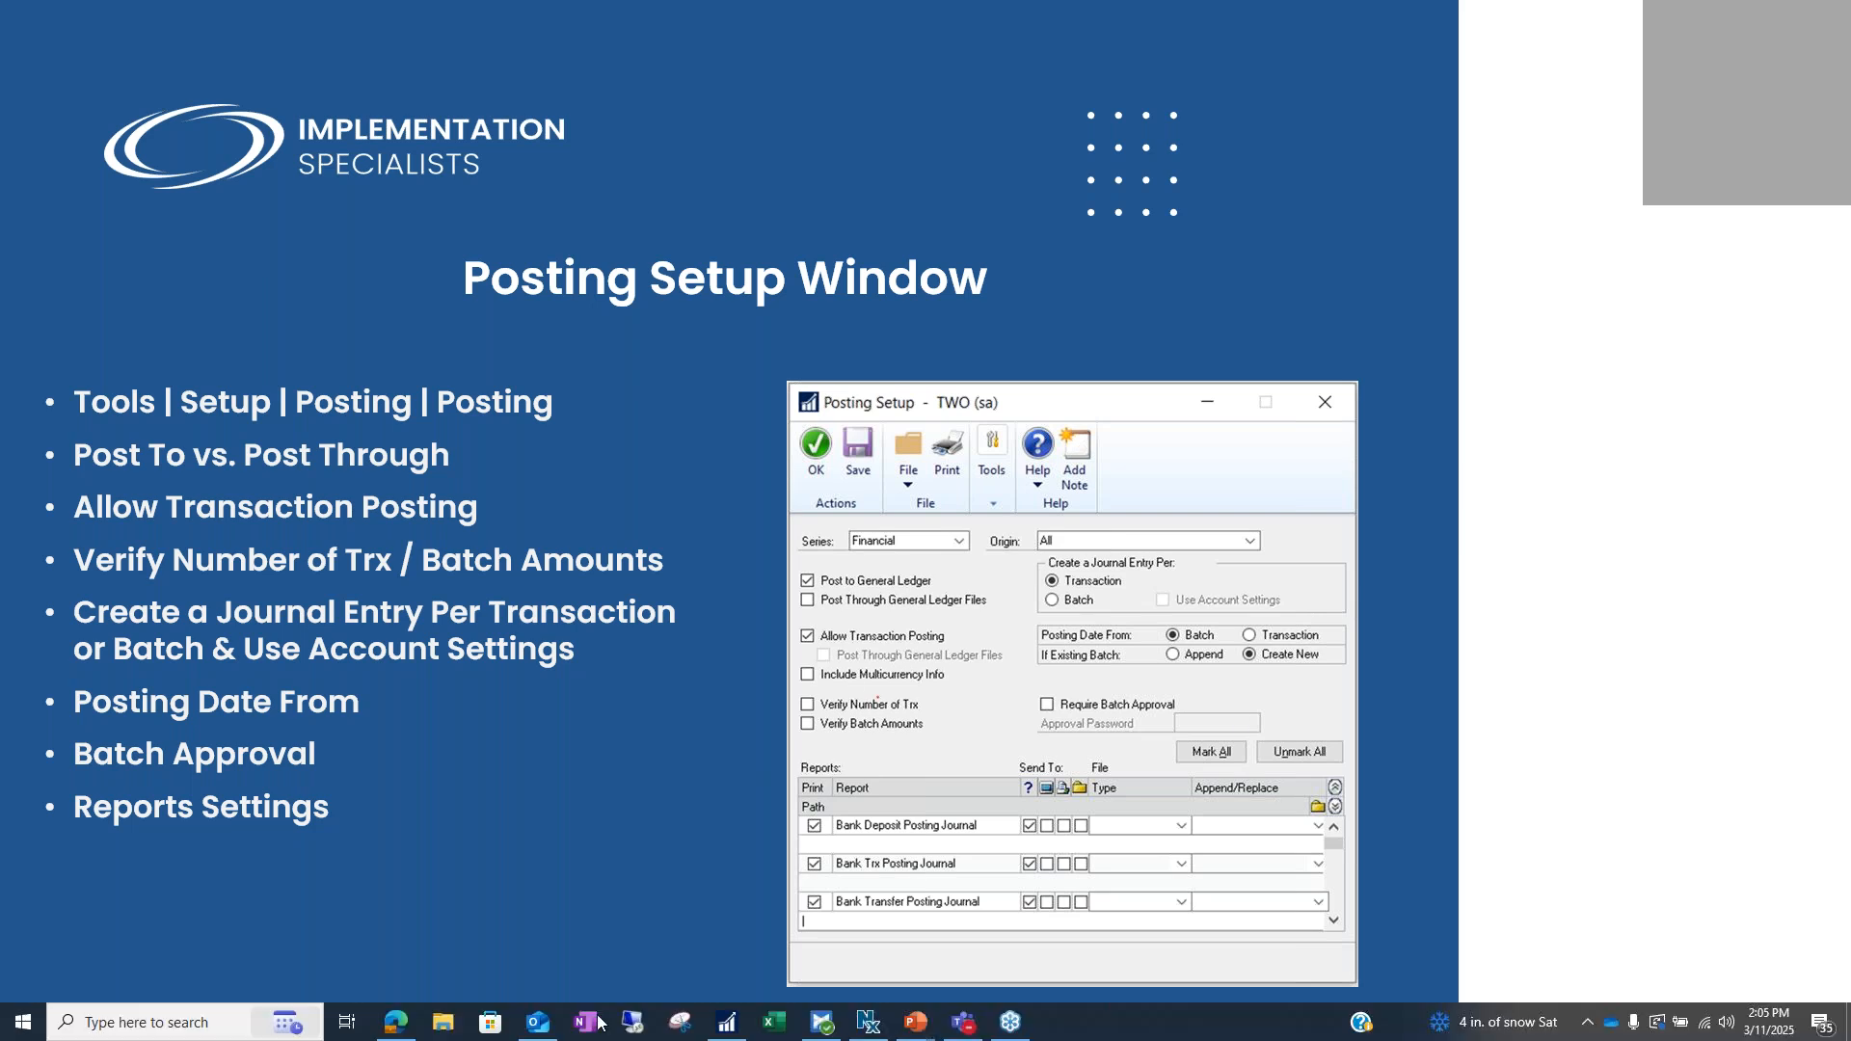
# Switch from the PowerPoint slideshow to Microsoft Dynamics GP using its taskbar icon
pyautogui.click(743, 1021)
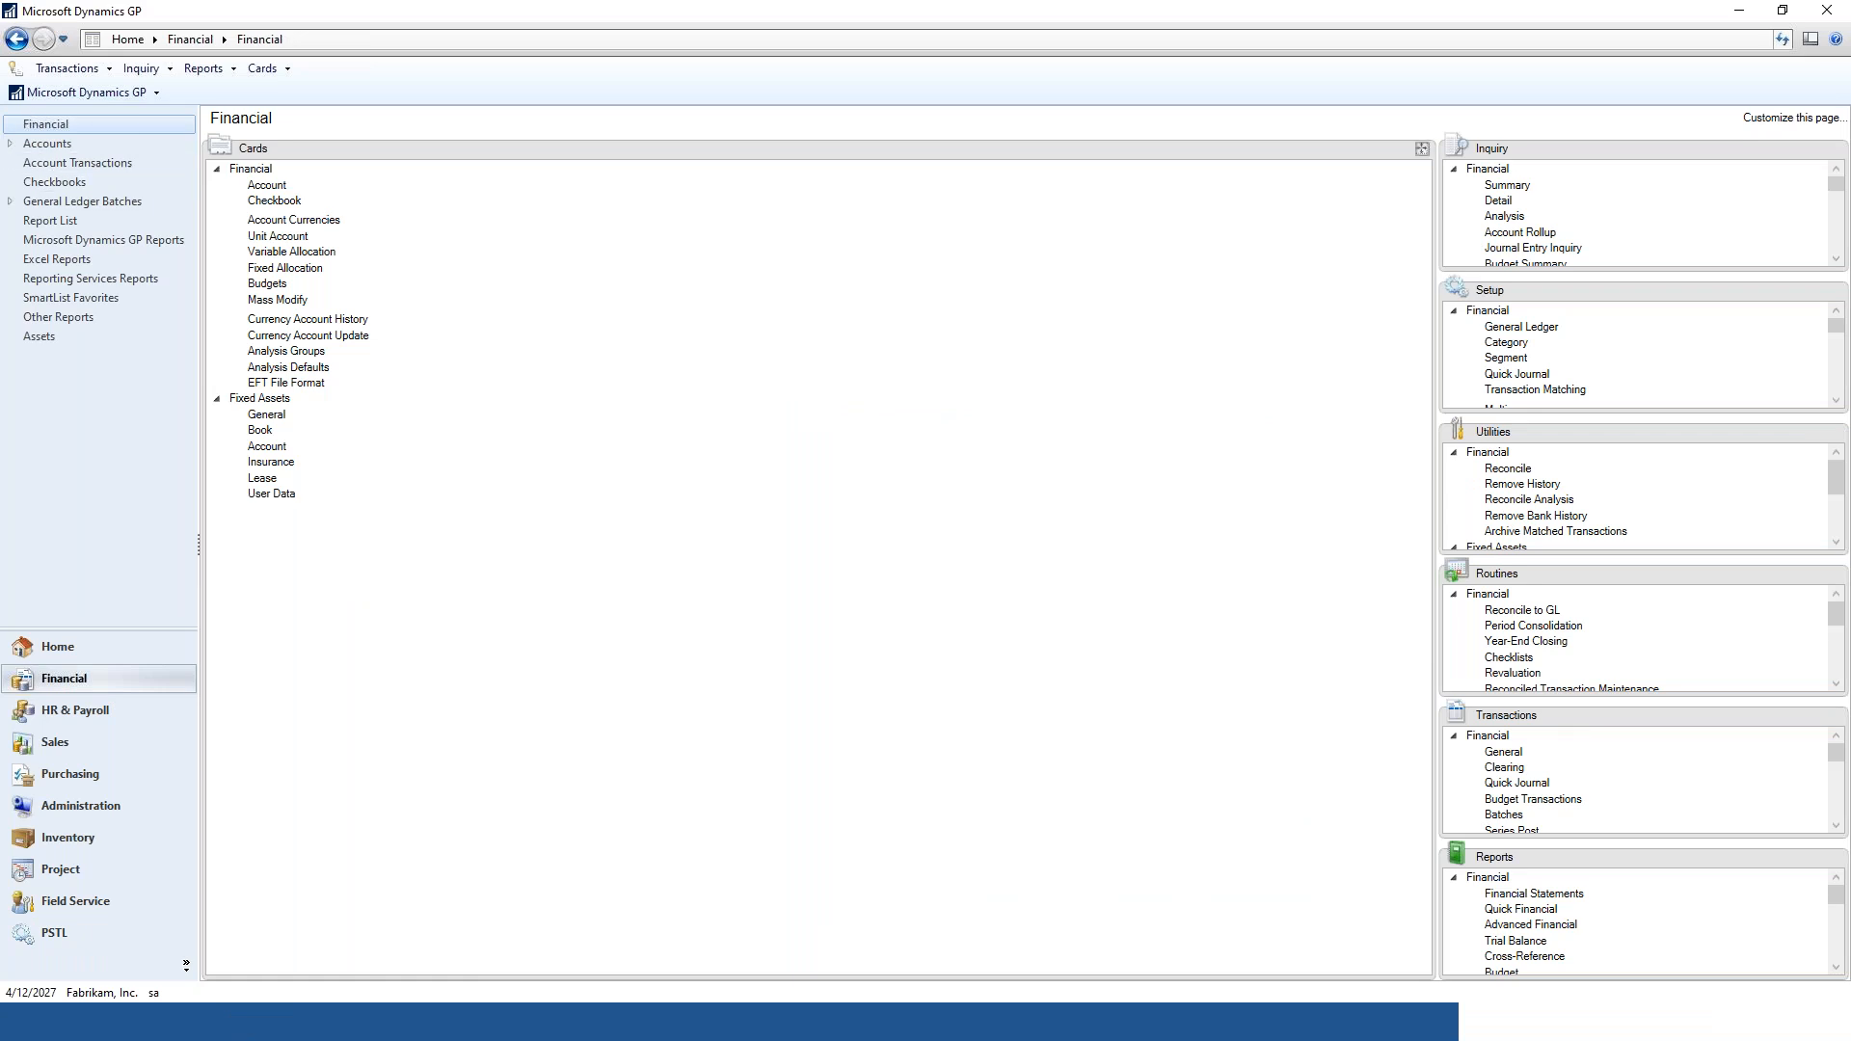
# Open Posting Setup from the Dynamics GP menu under Tools > Setup > Posting > Posting
pyautogui.click(79, 94)
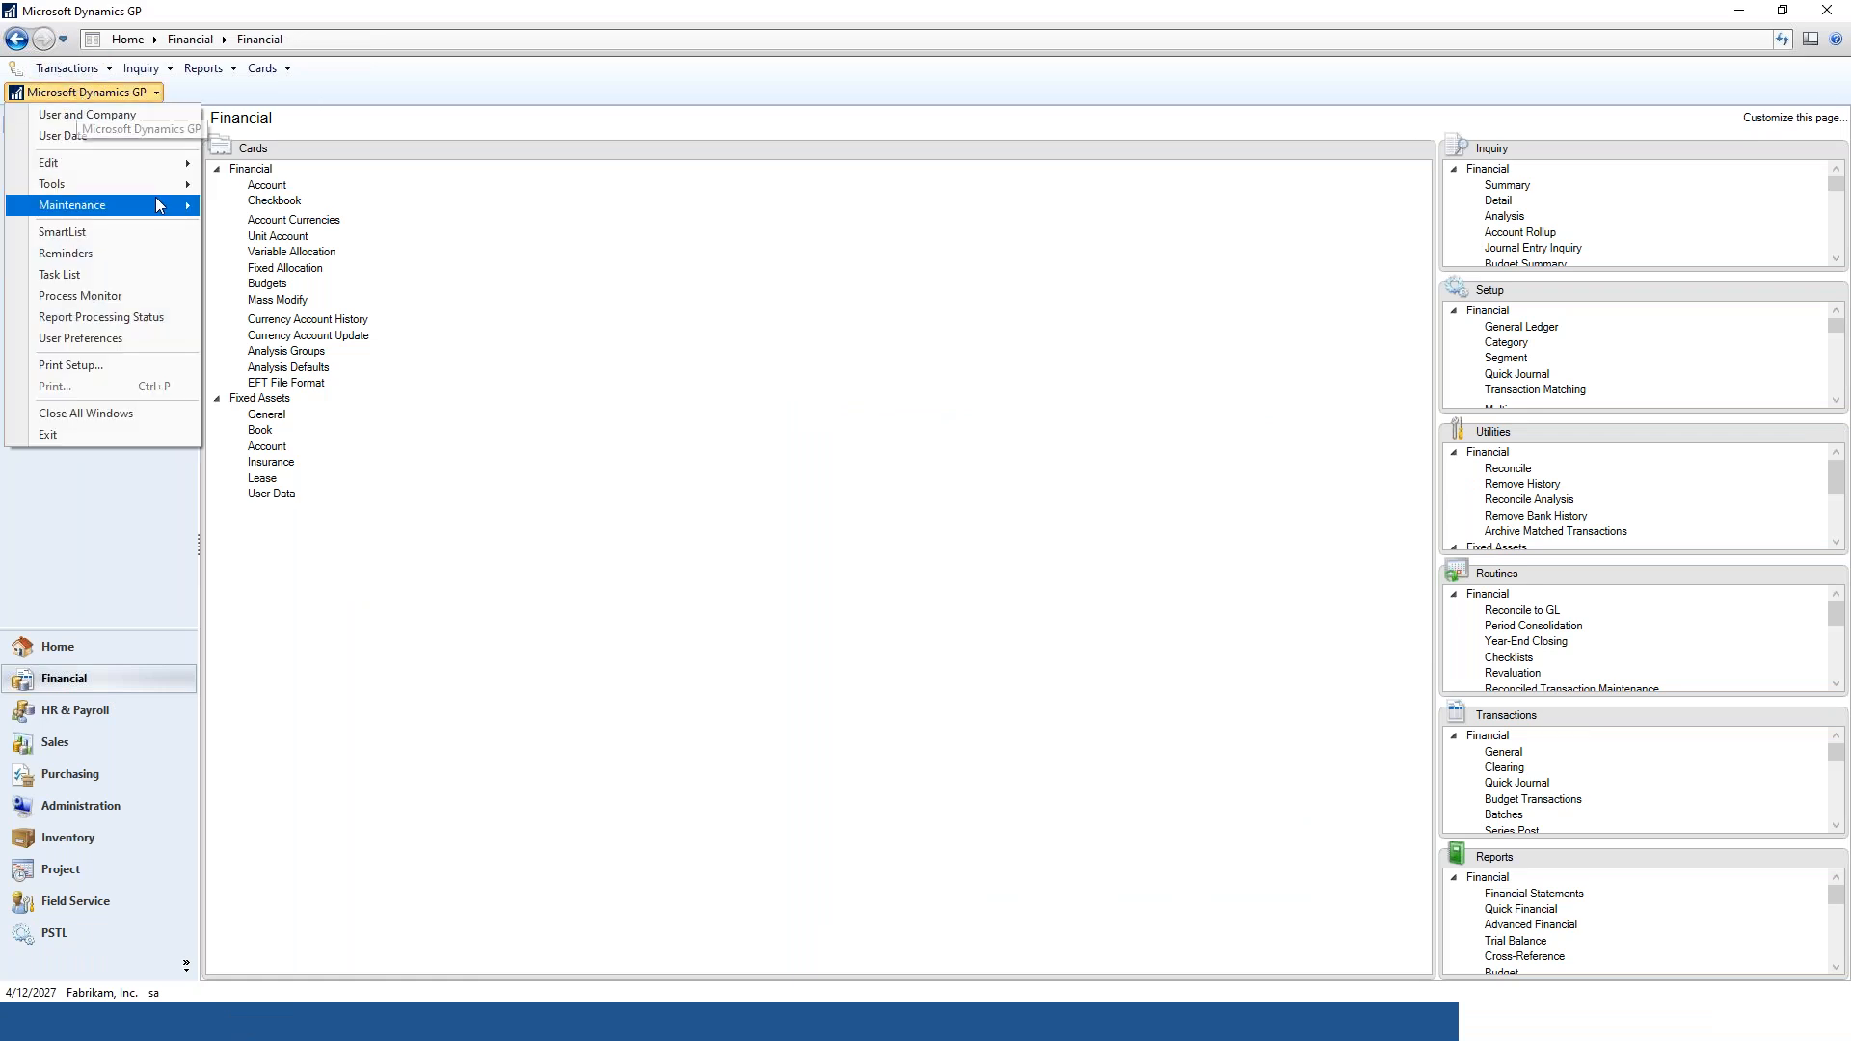
pyautogui.moveTo(154, 188)
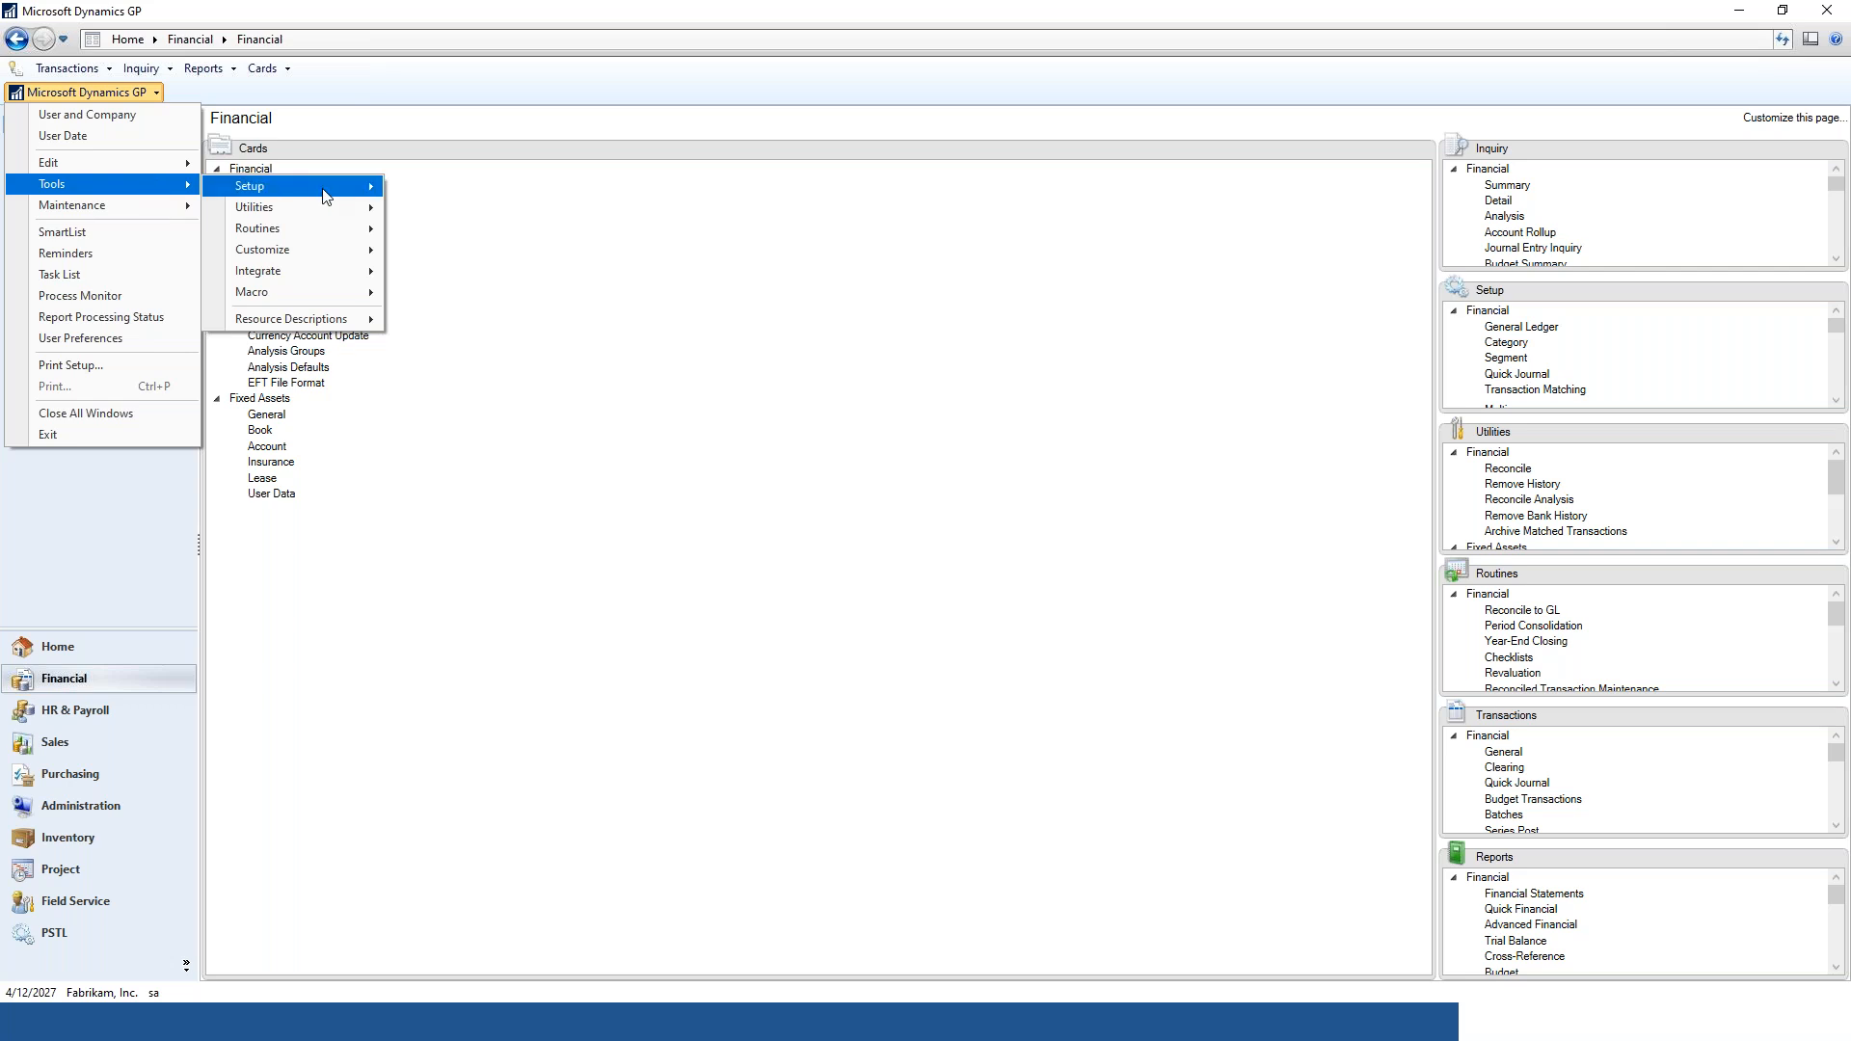
pyautogui.moveTo(324, 190)
pyautogui.moveTo(488, 248)
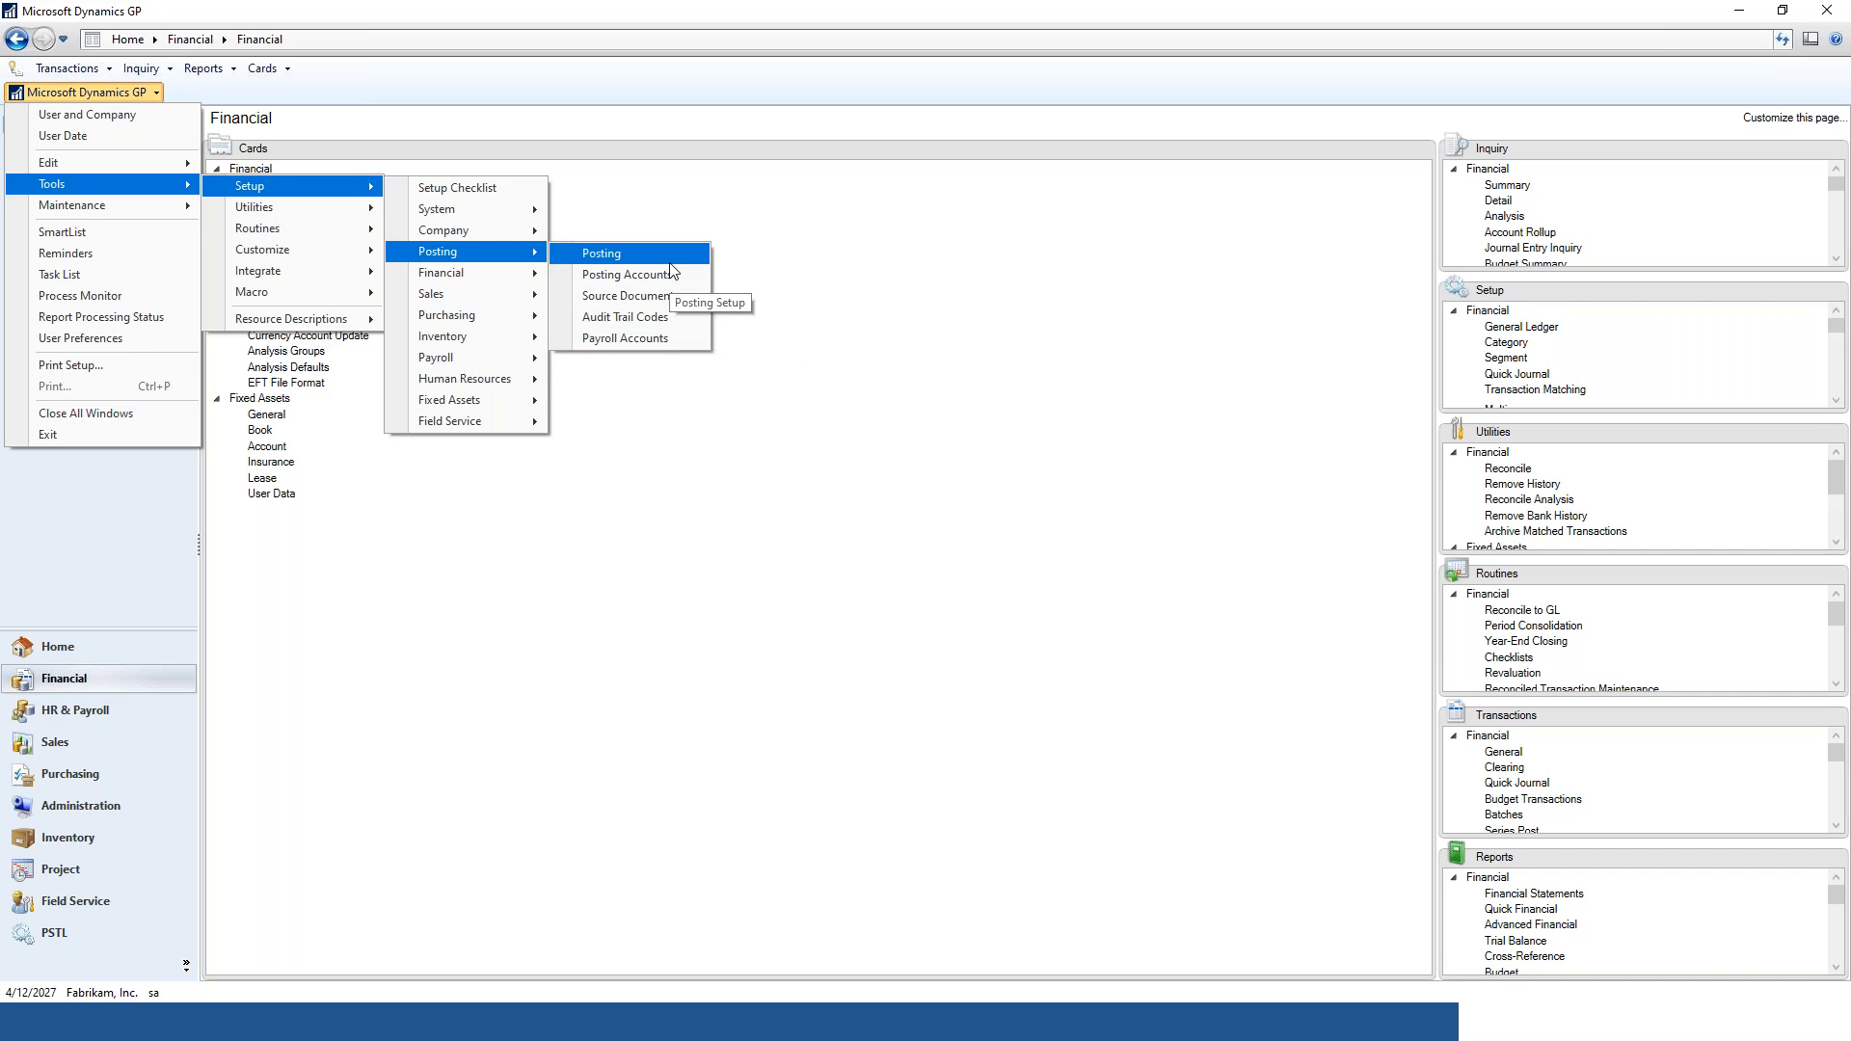
pyautogui.click(611, 253)
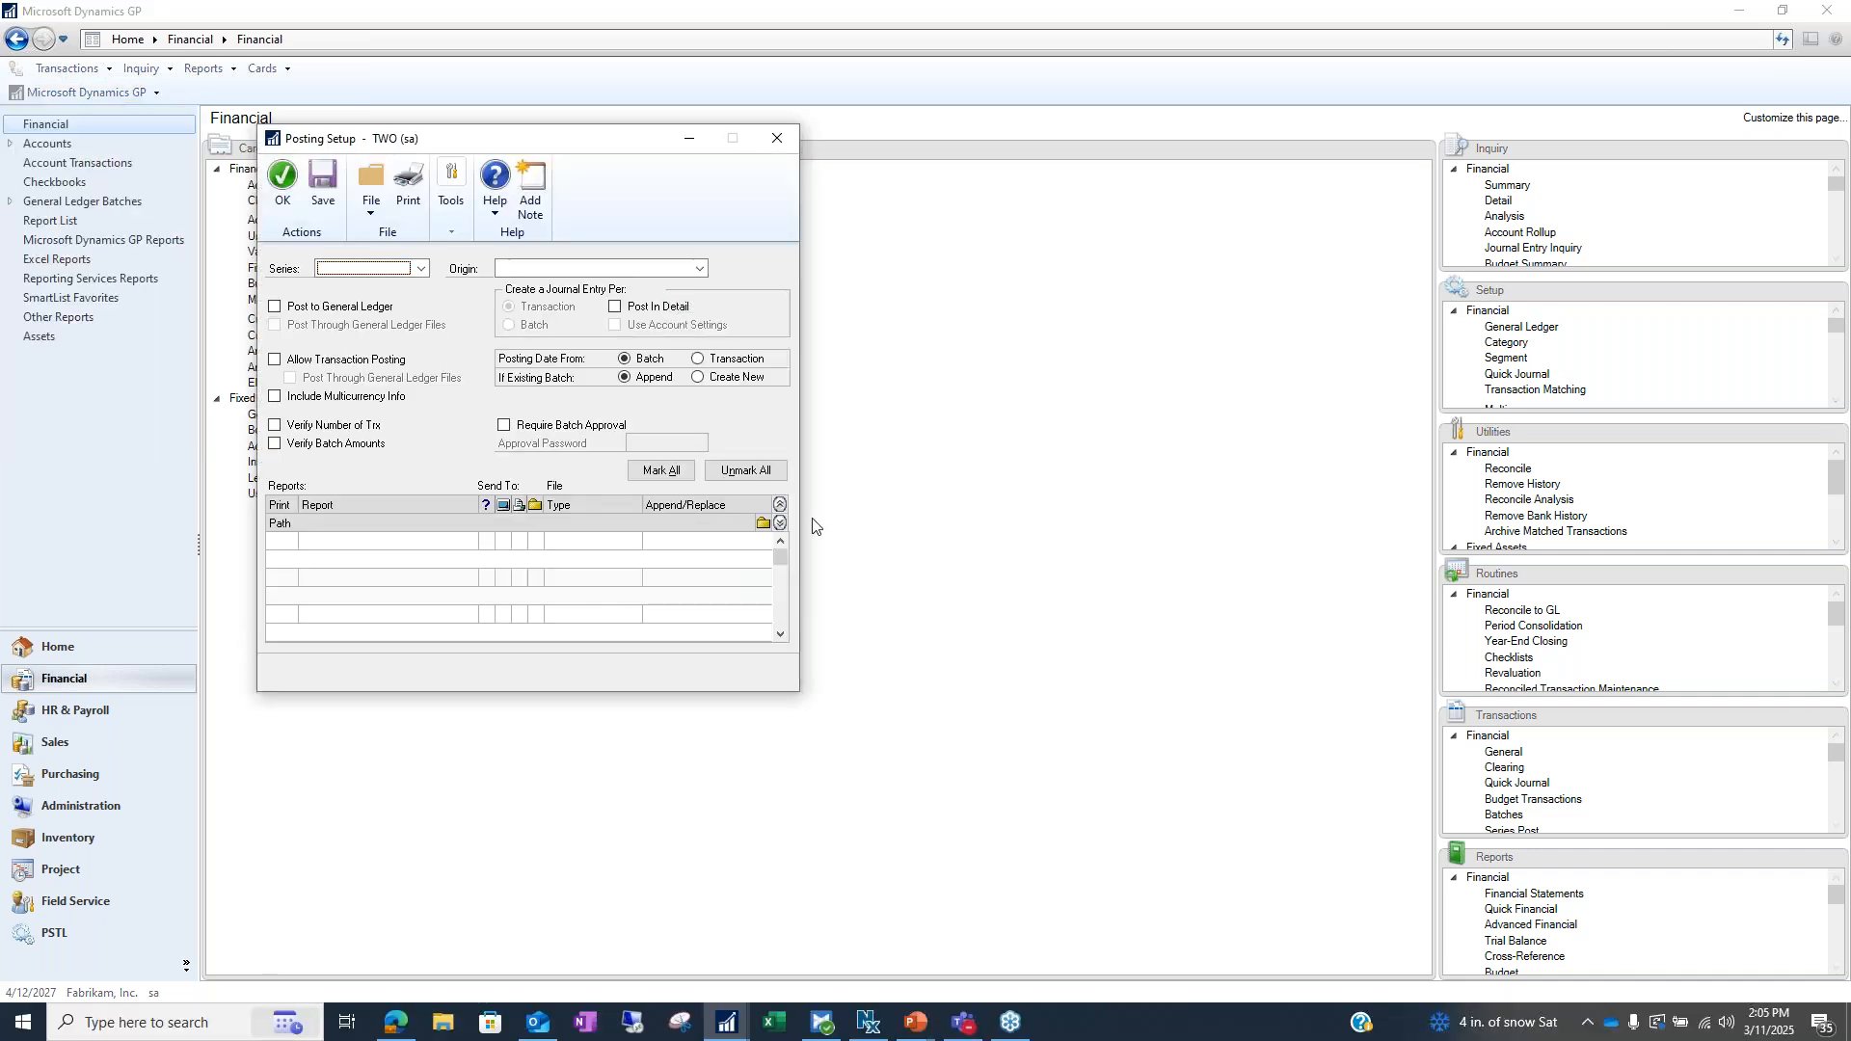
# Choose the Purchasing series and the Computer Checks origin in Posting Setup
pyautogui.click(421, 269)
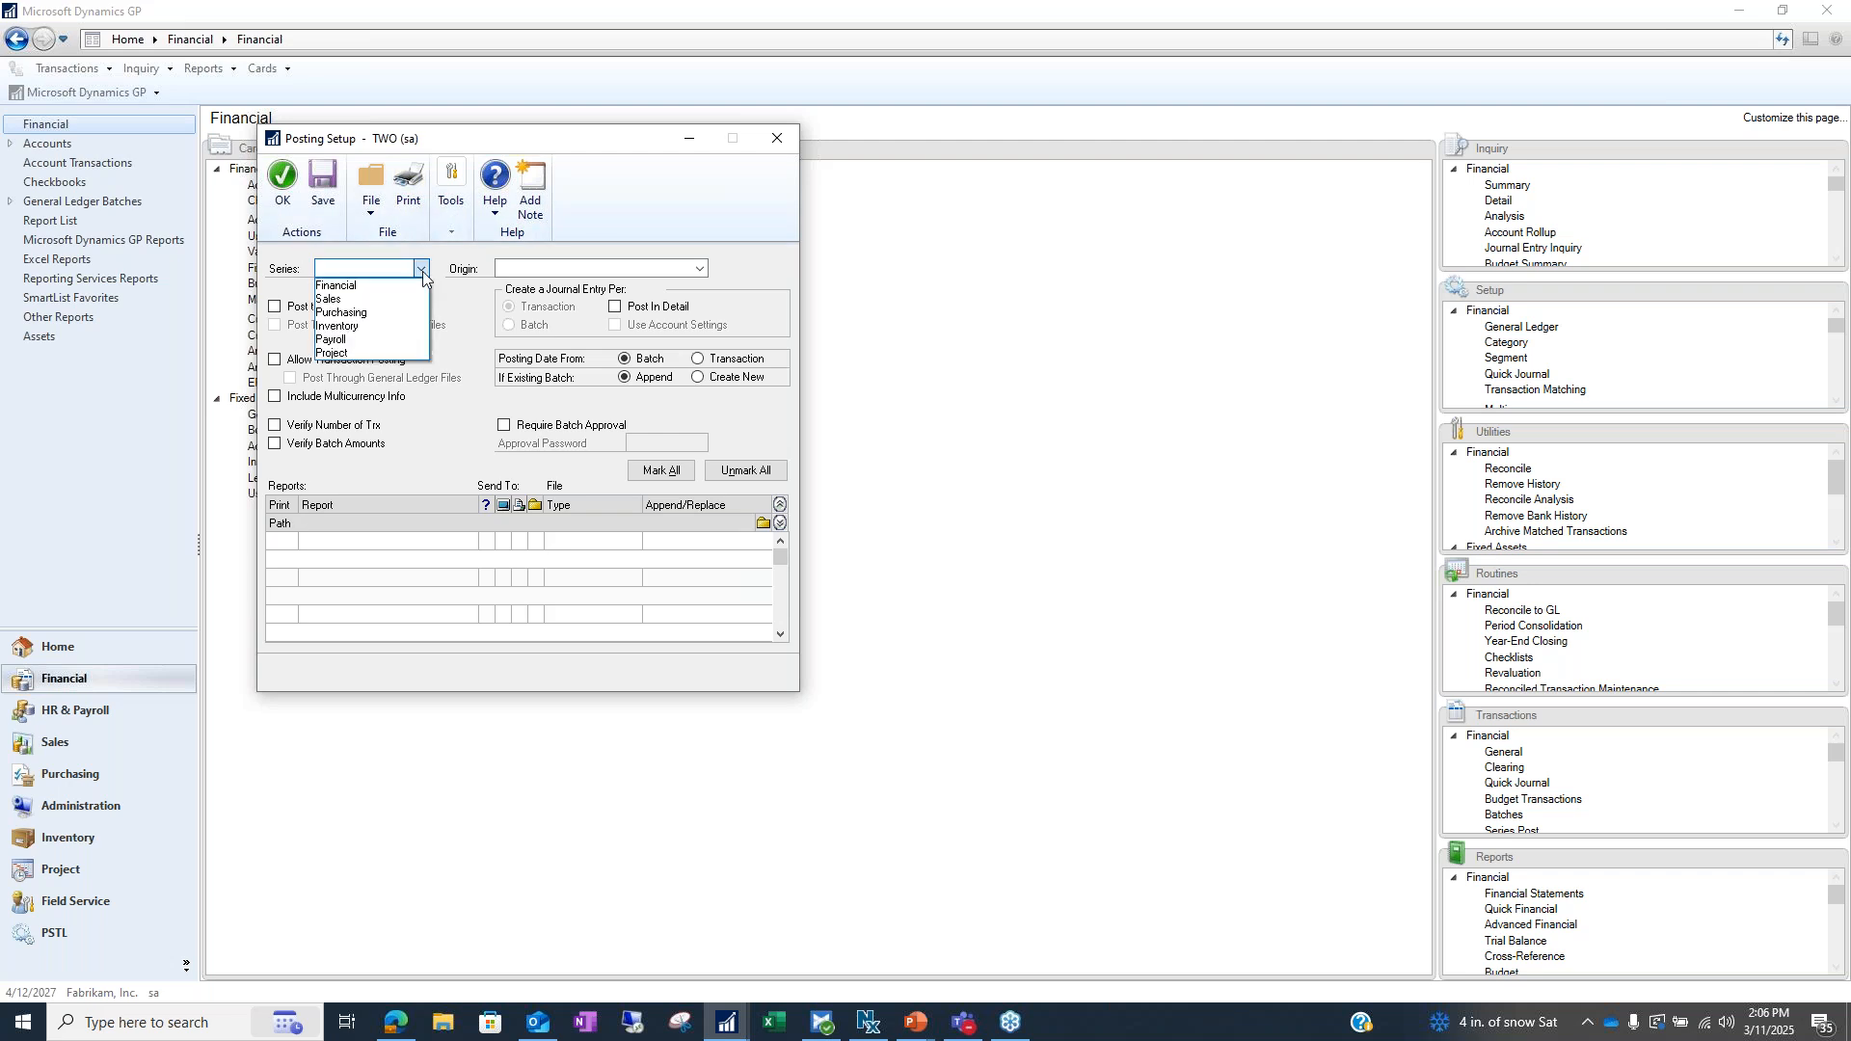
pyautogui.click(384, 312)
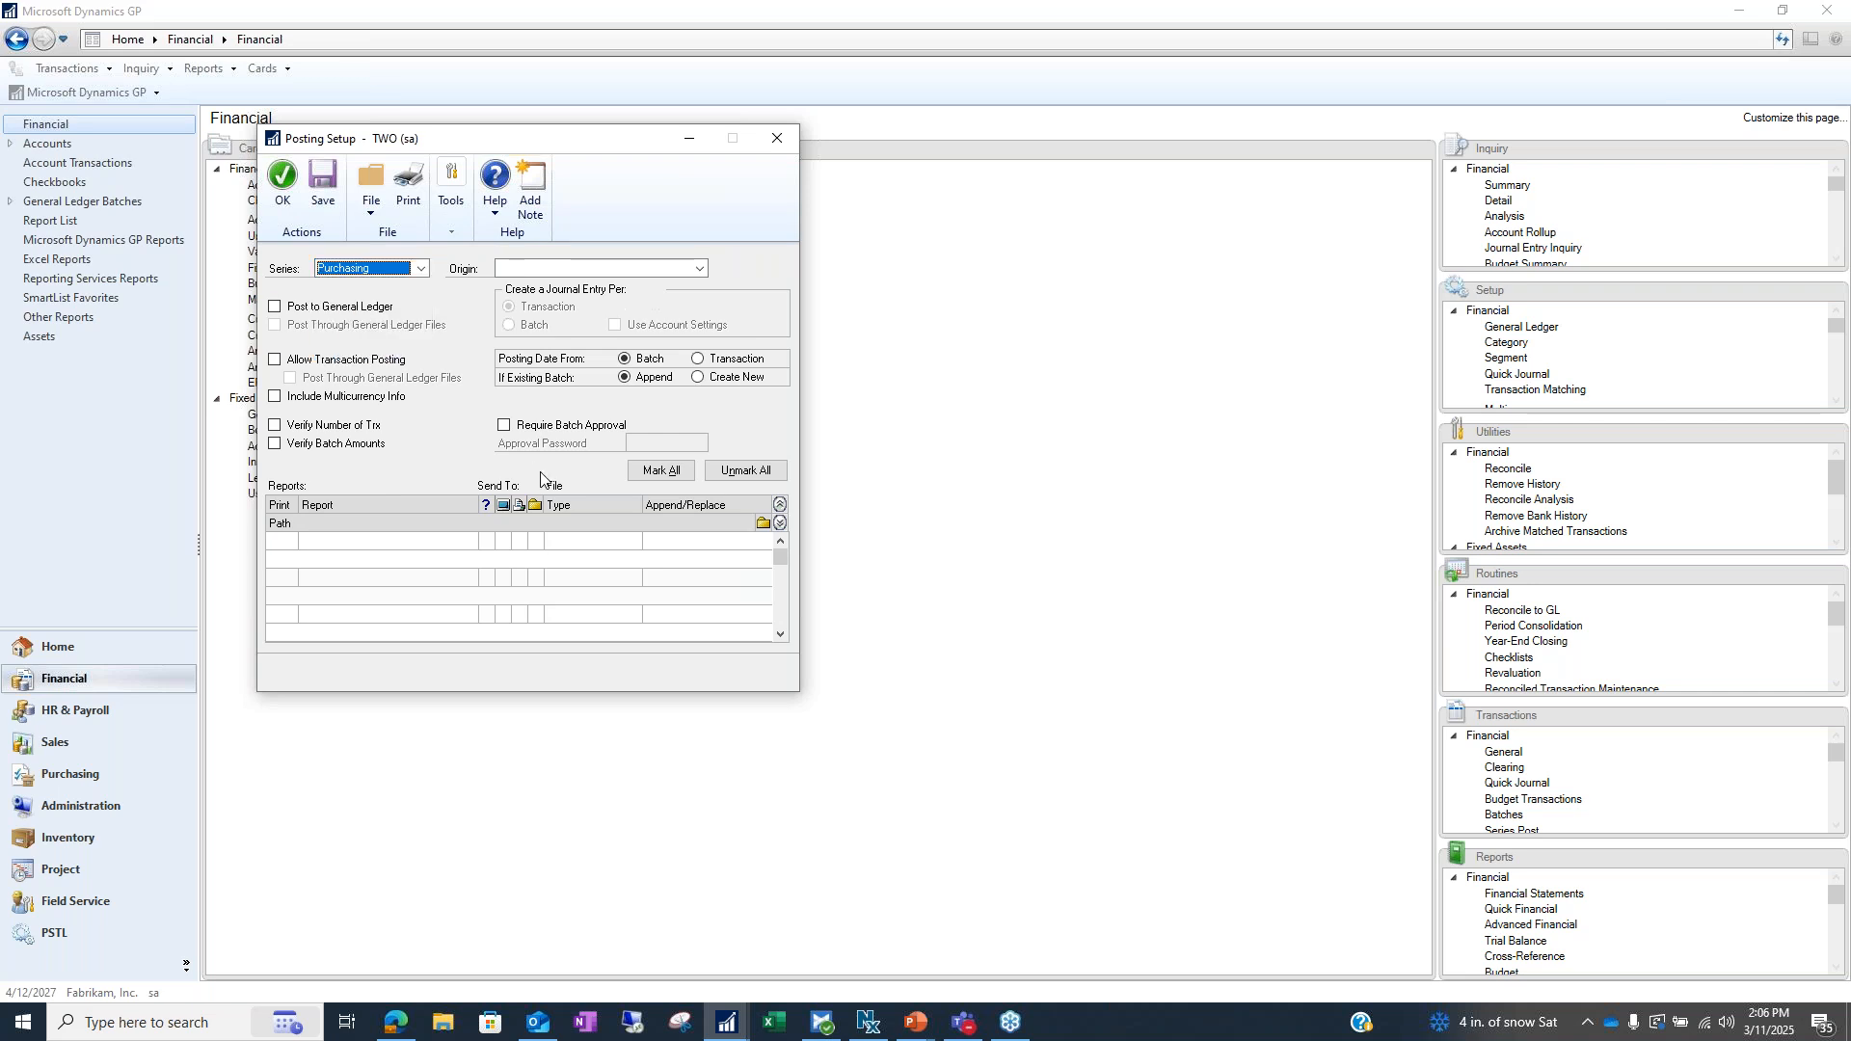
pyautogui.click(698, 269)
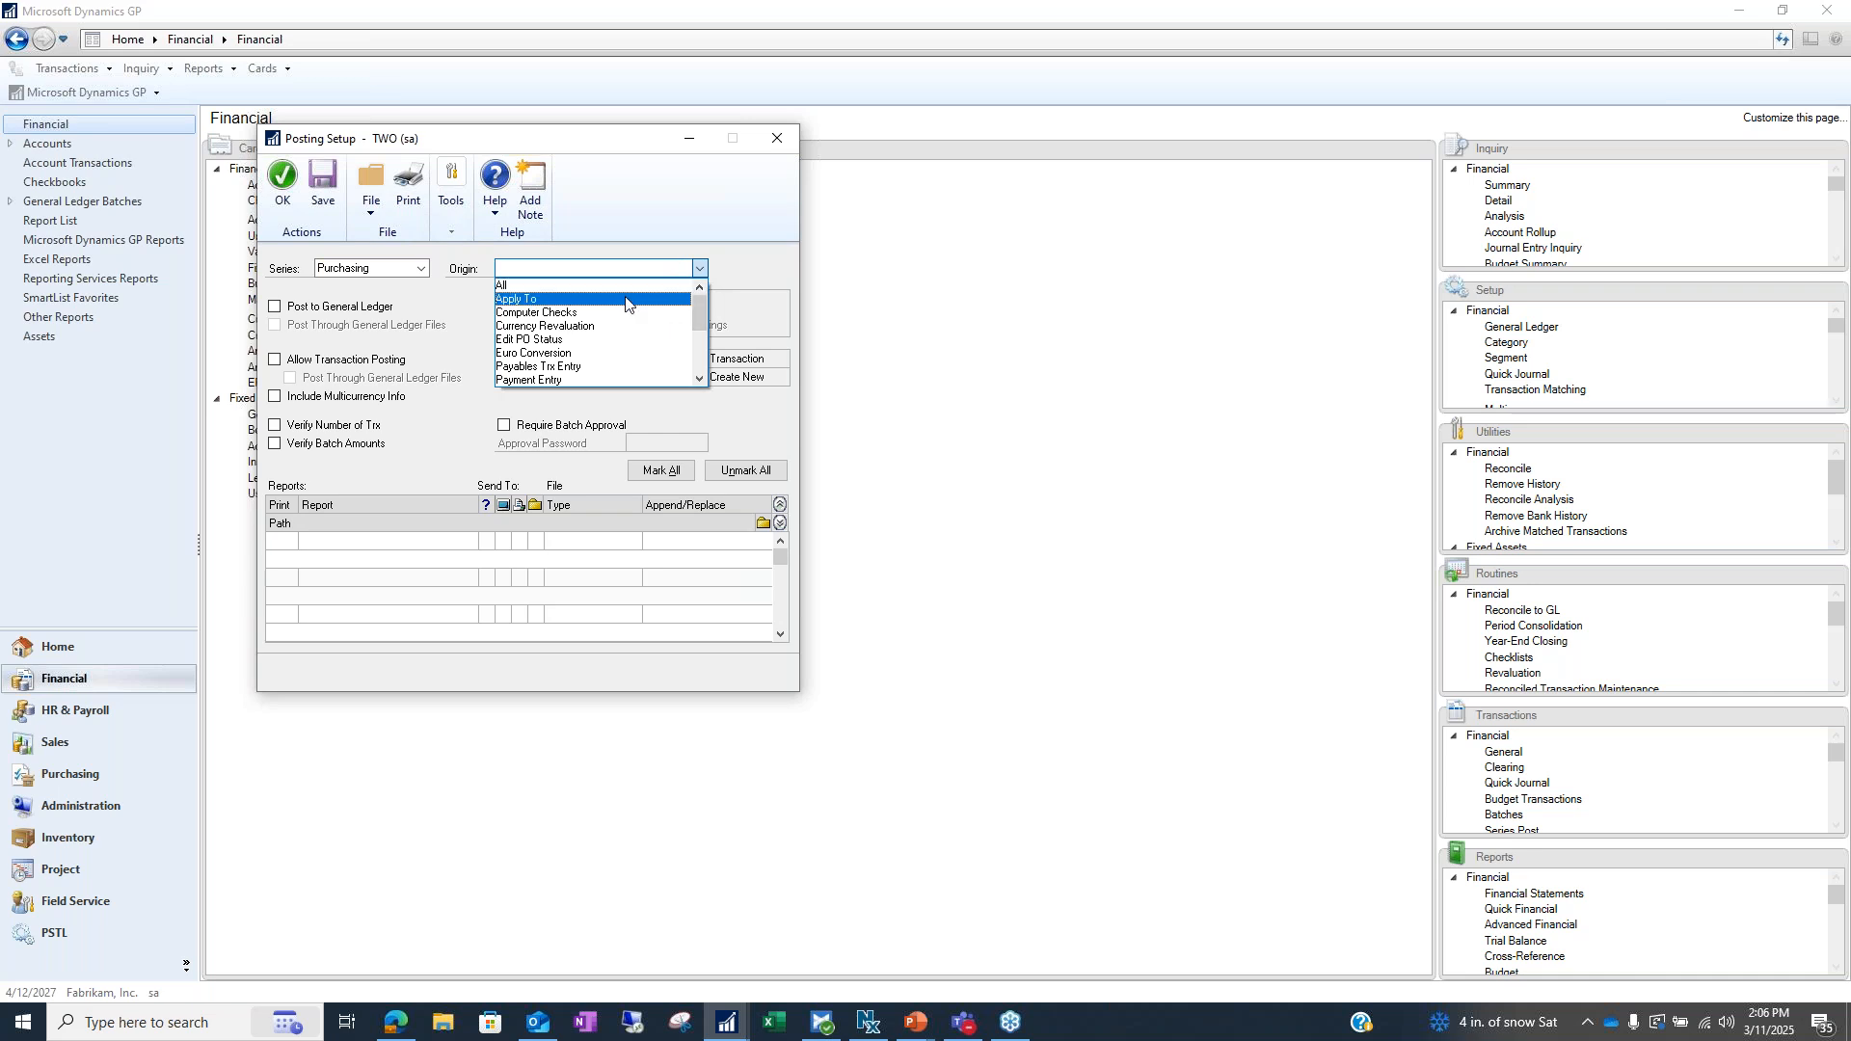
pyautogui.click(624, 313)
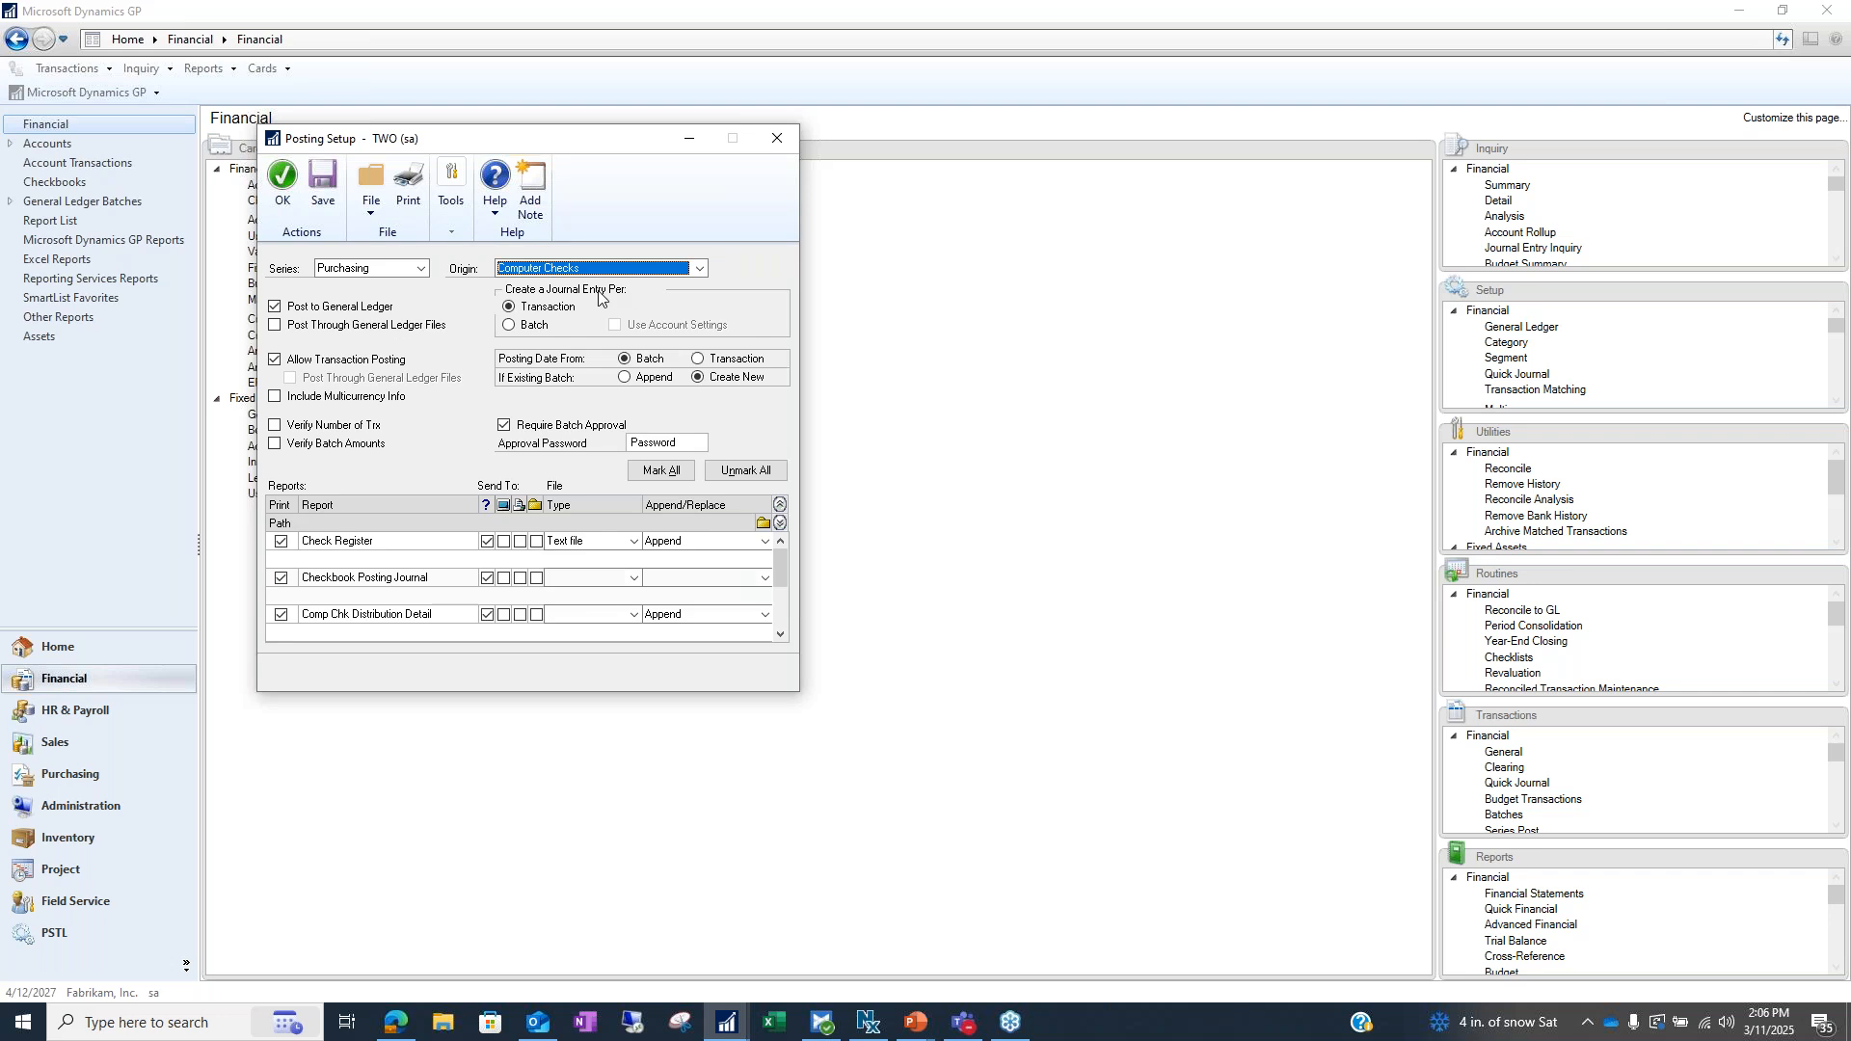
pyautogui.click(699, 270)
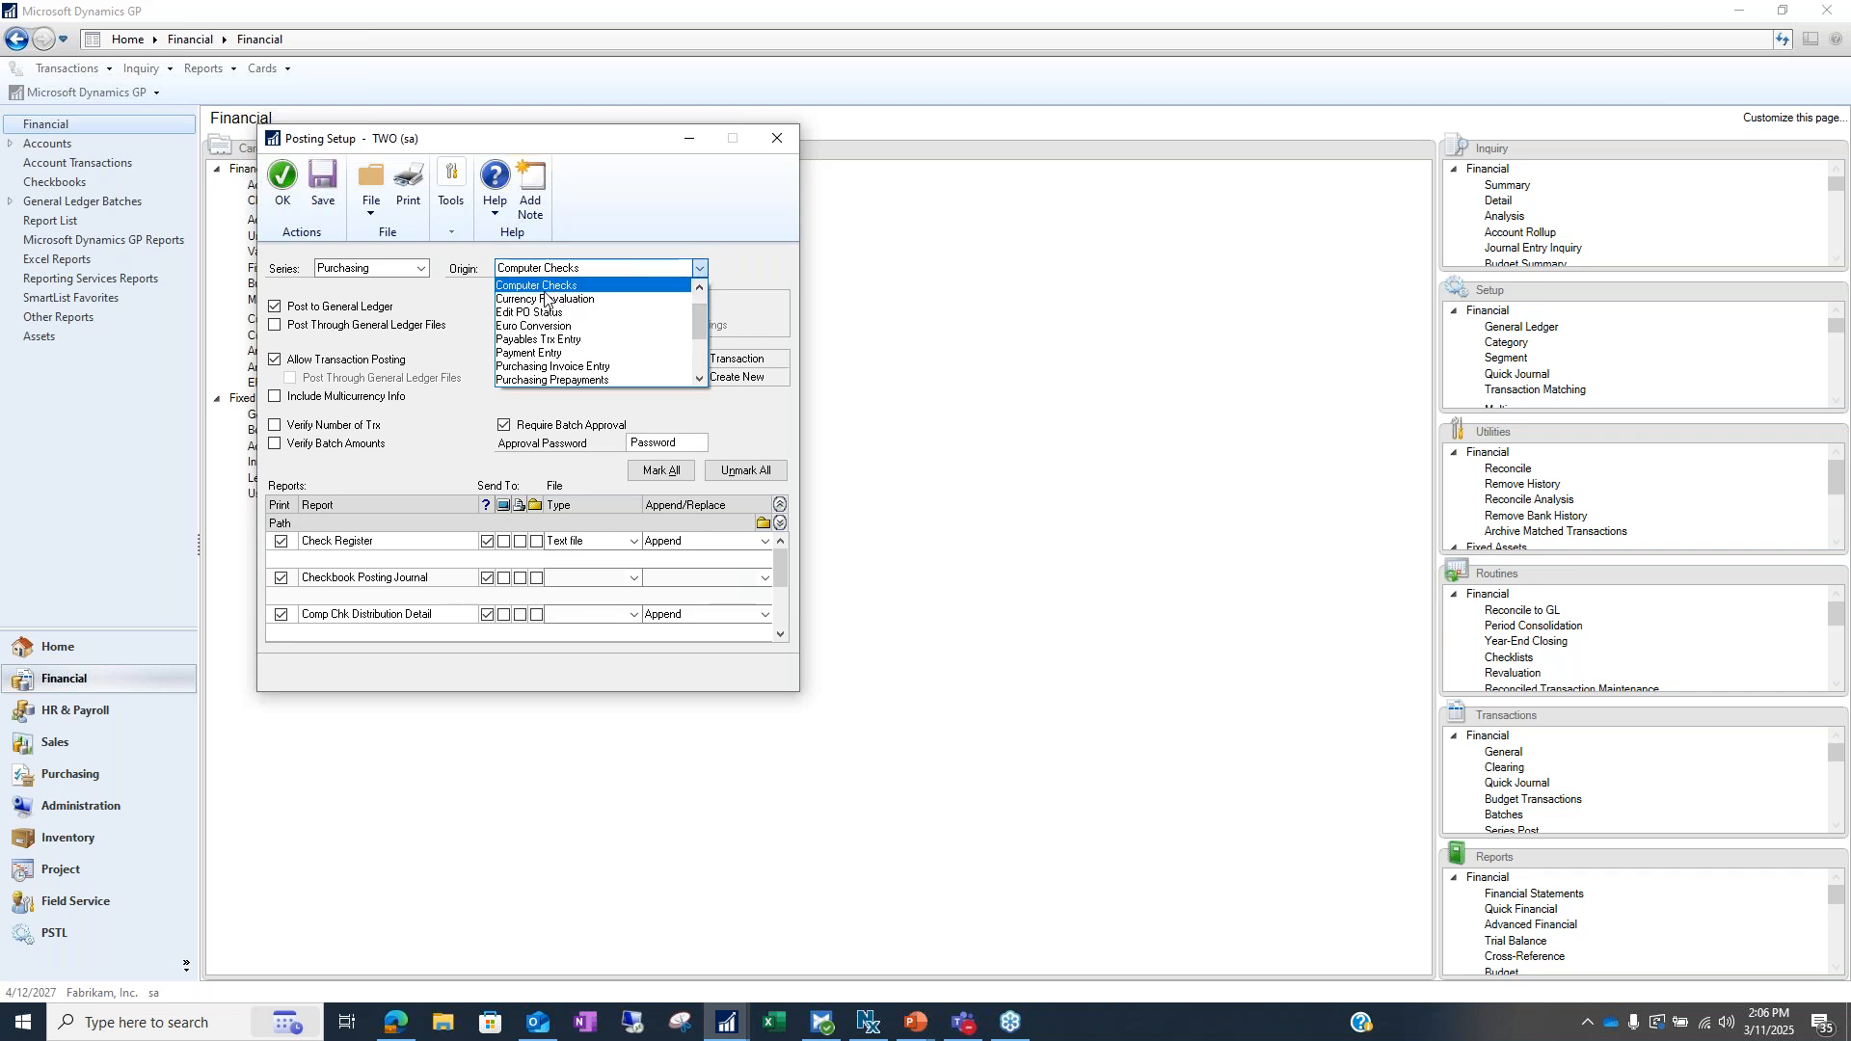
pyautogui.click(454, 297)
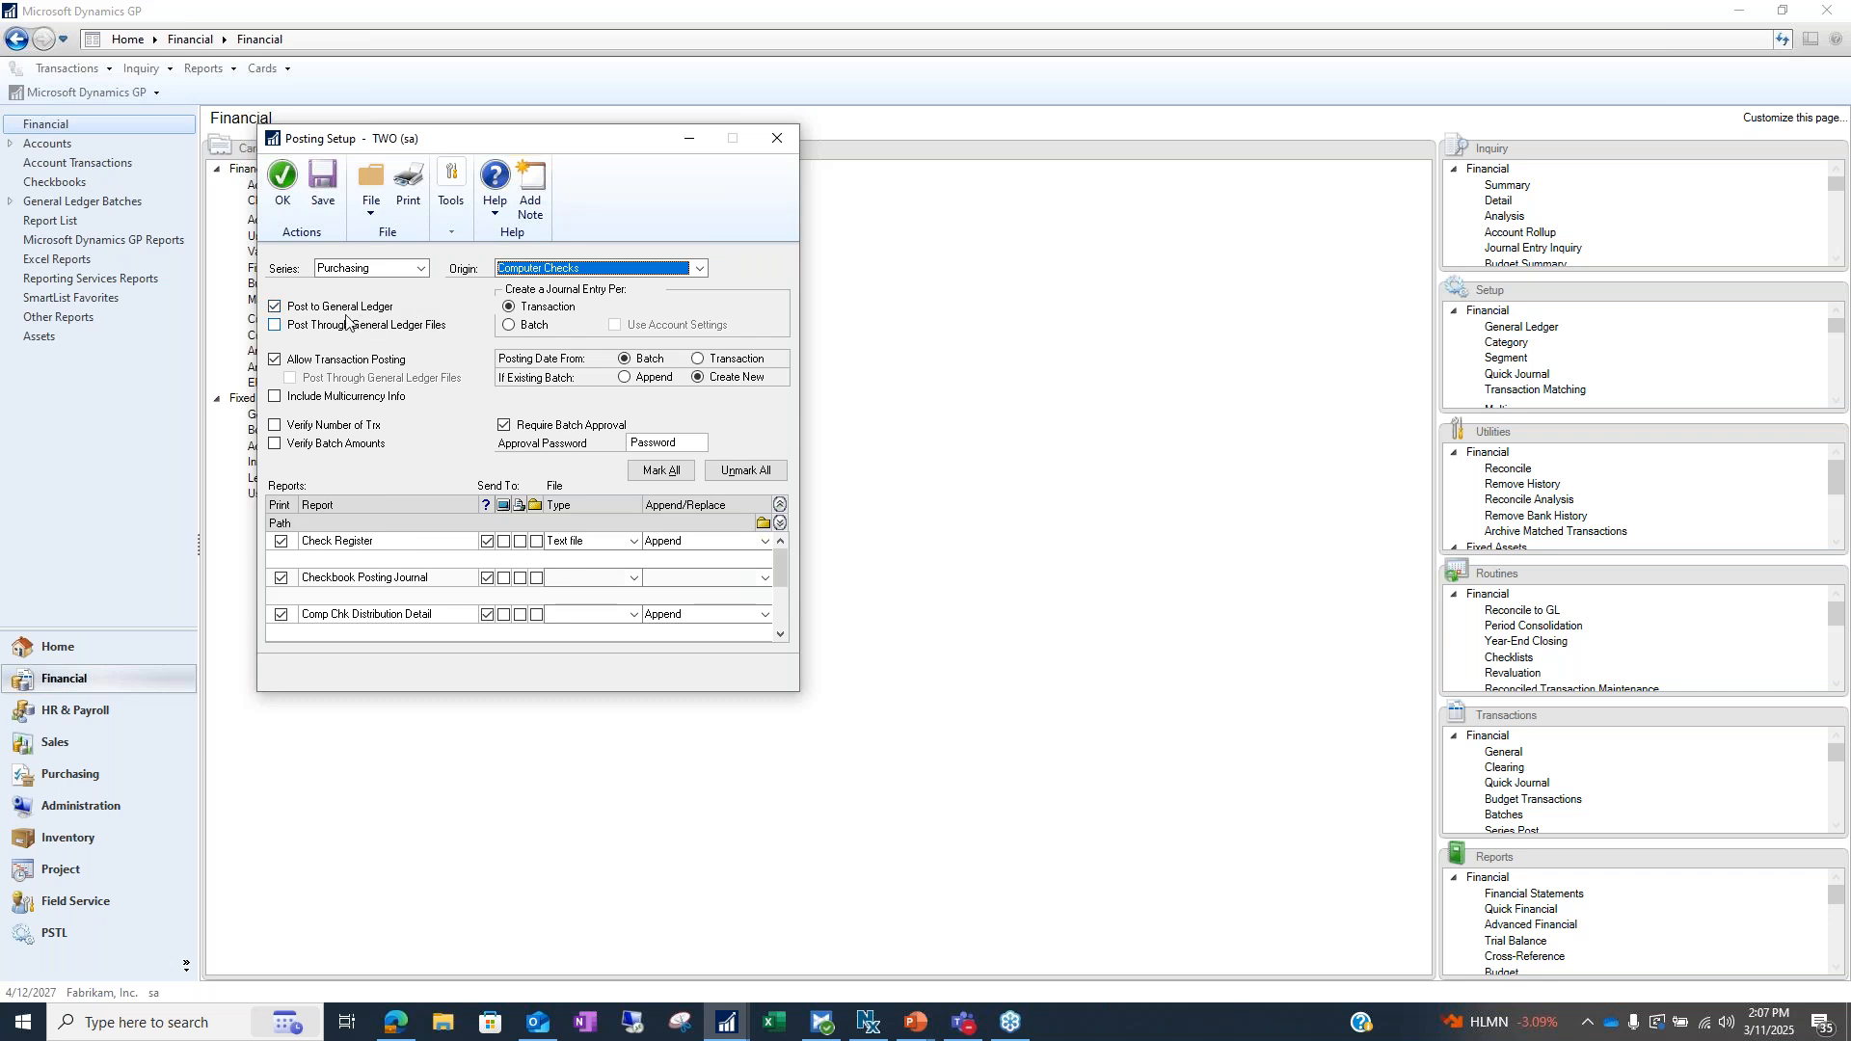
pyautogui.click(275, 328)
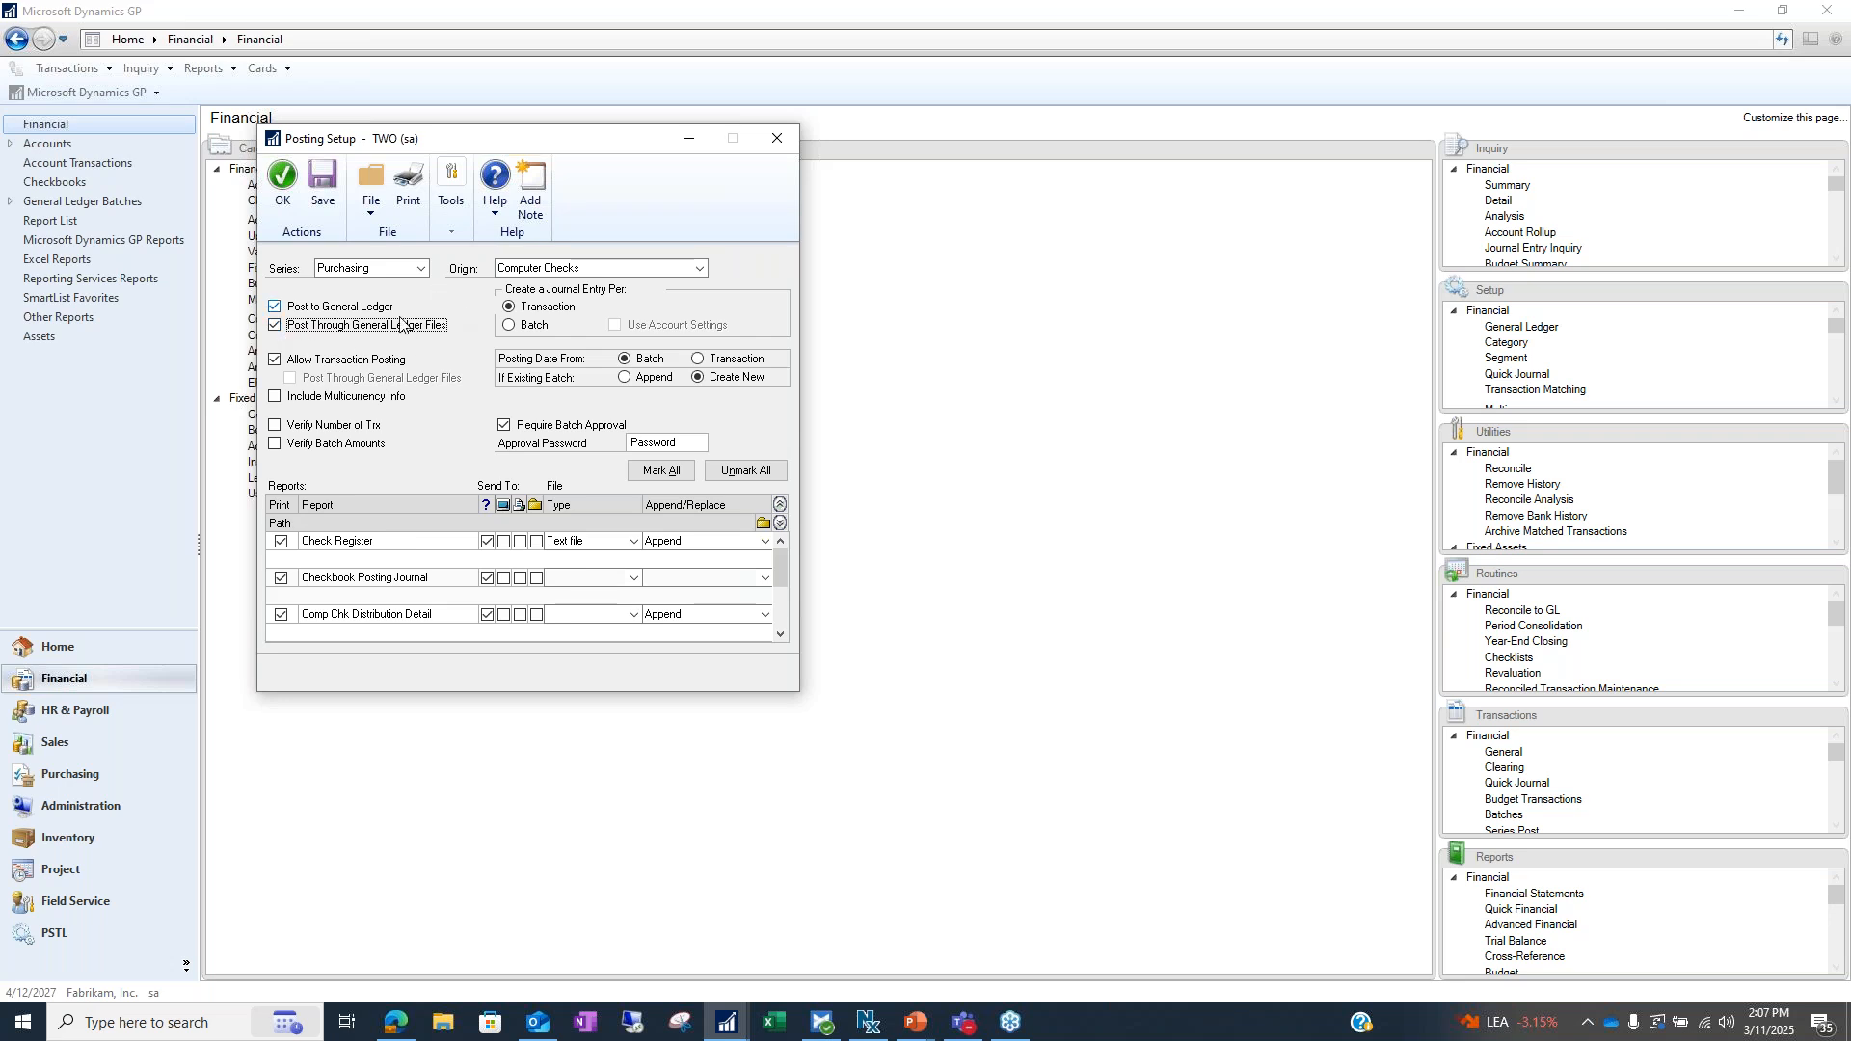
pyautogui.click(289, 326)
pyautogui.click(275, 360)
pyautogui.click(276, 360)
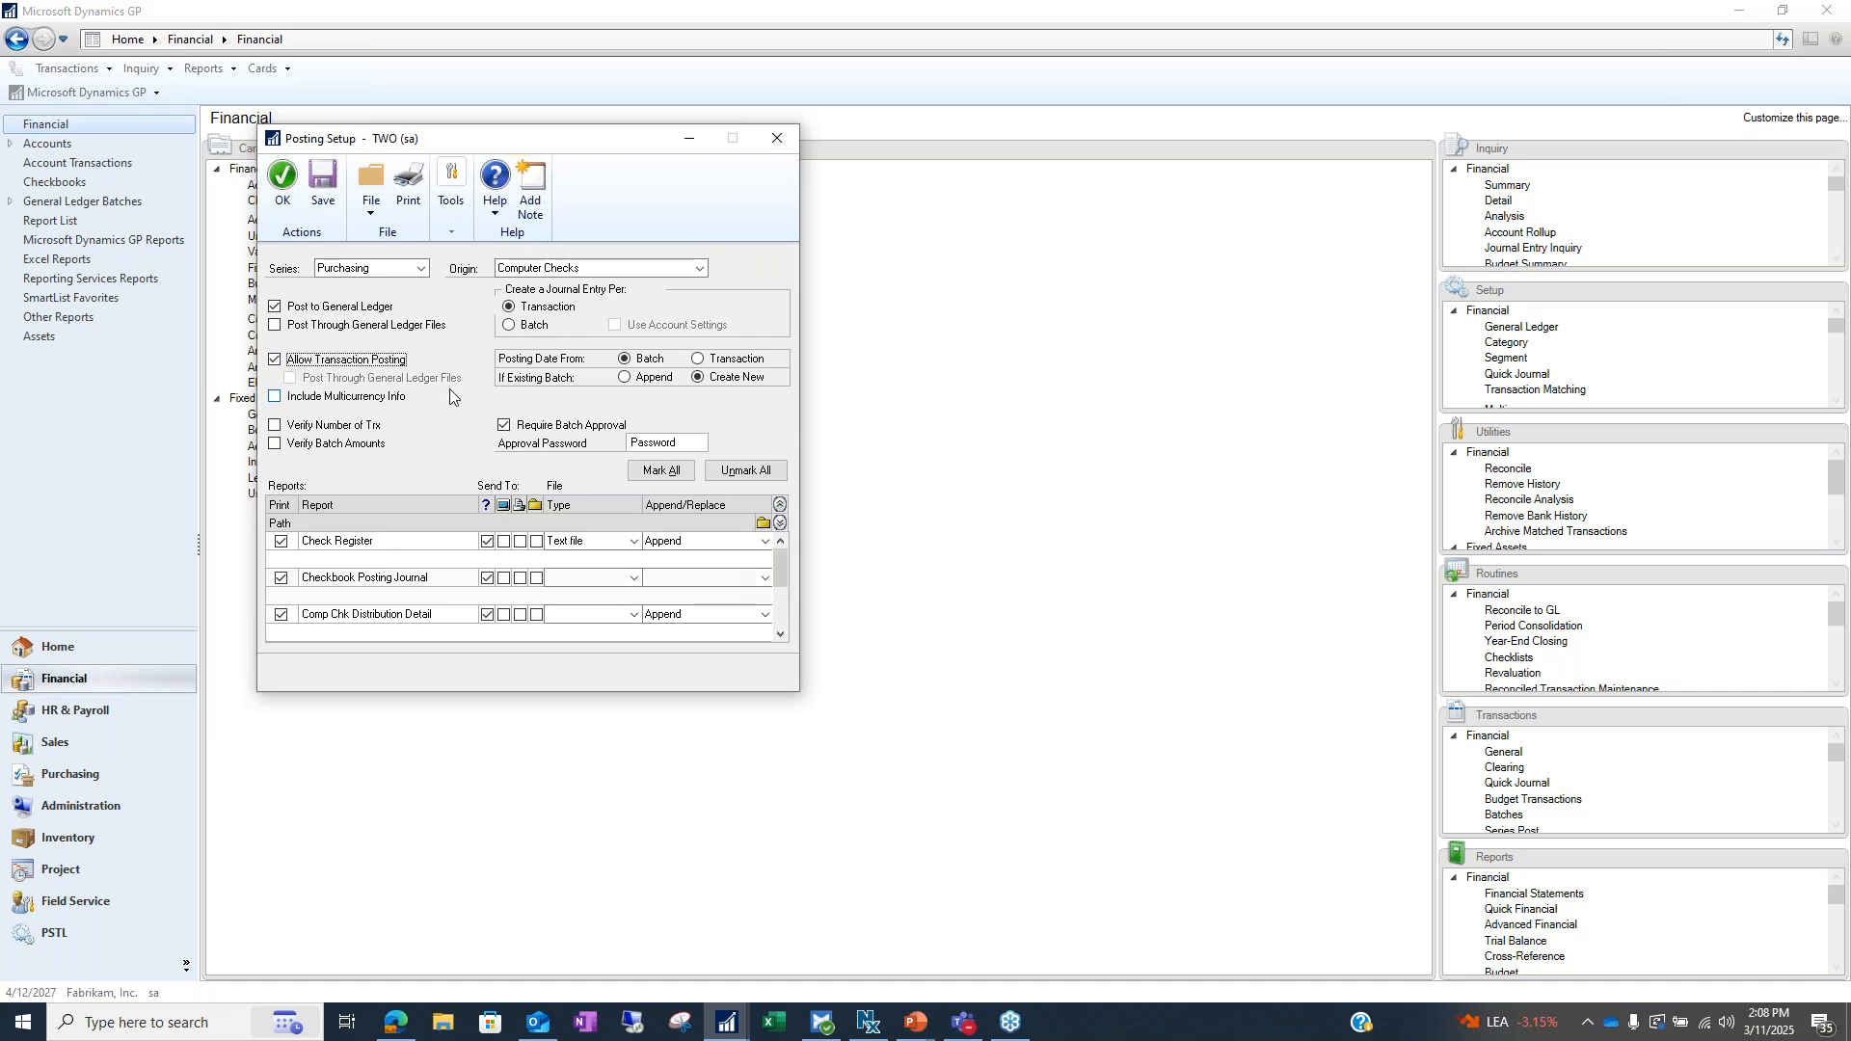
# Select the Payables Trx Entry origin and try the post-through-files and GL-files options, leaving GL files off
pyautogui.click(648, 270)
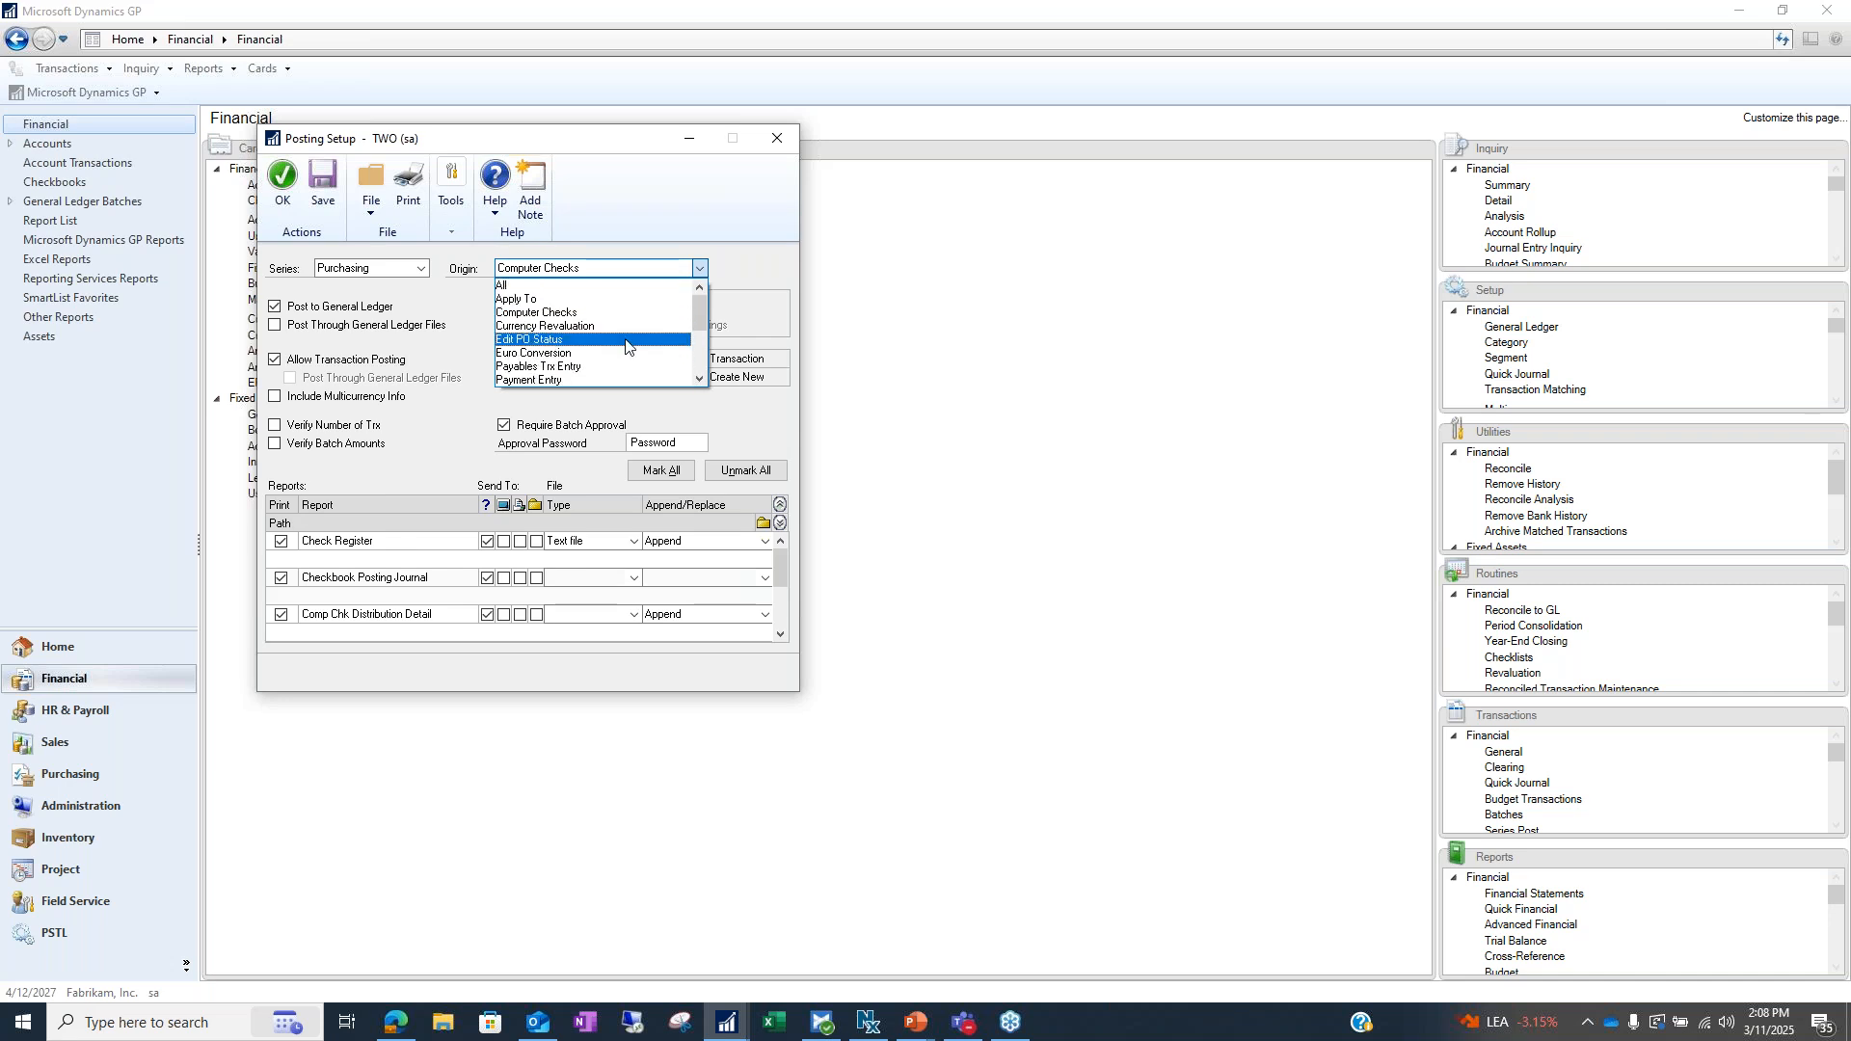
pyautogui.click(557, 368)
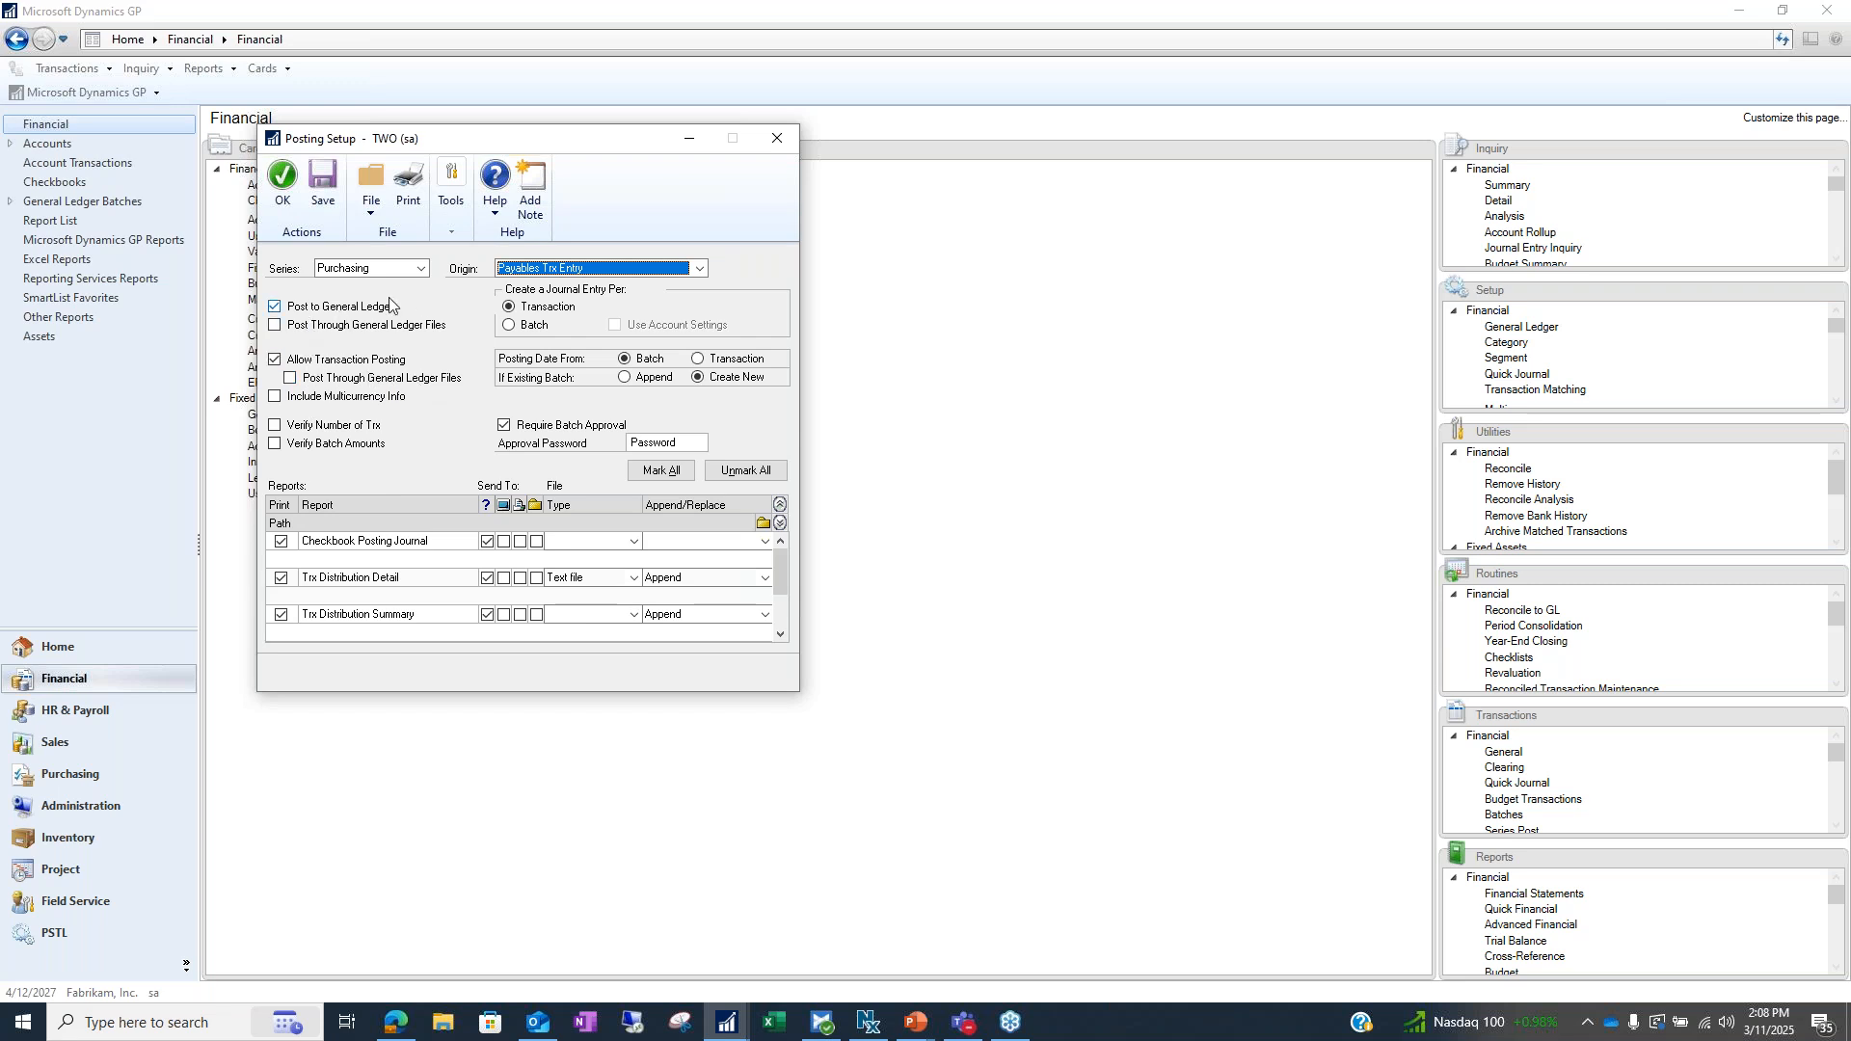
pyautogui.click(291, 379)
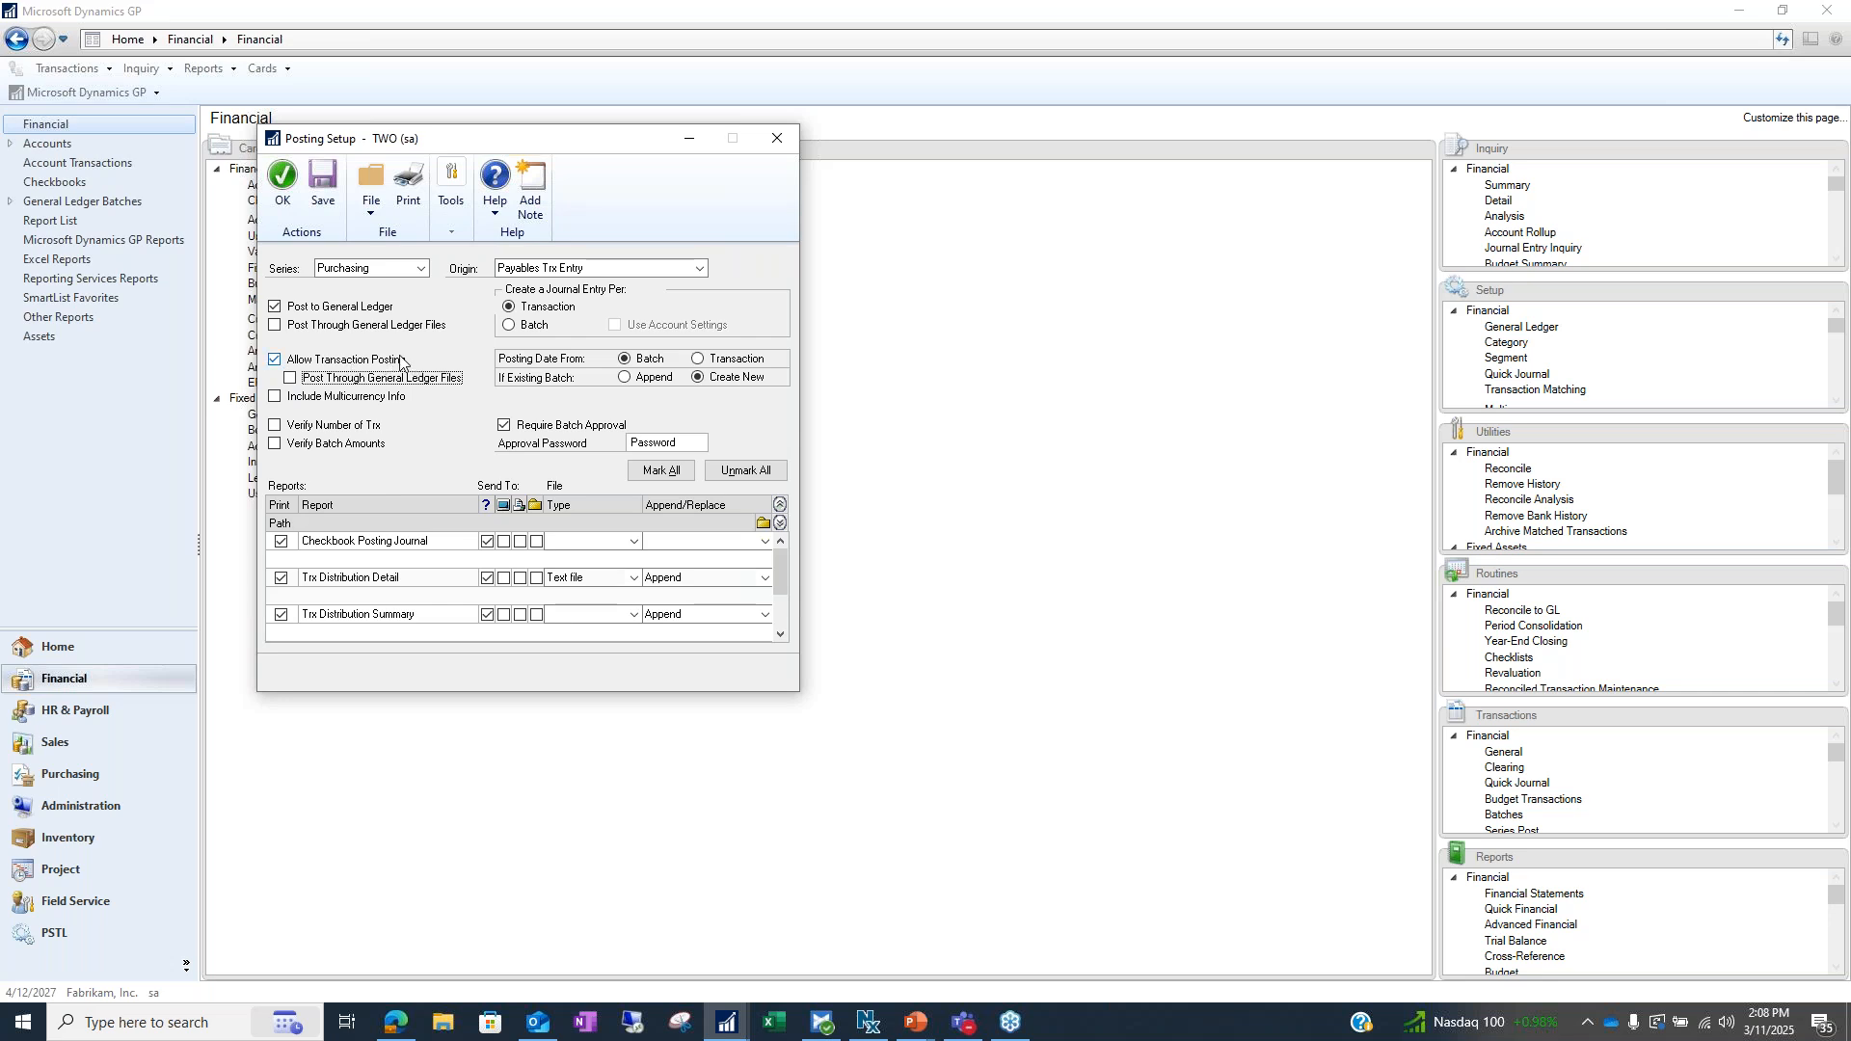
pyautogui.click(273, 325)
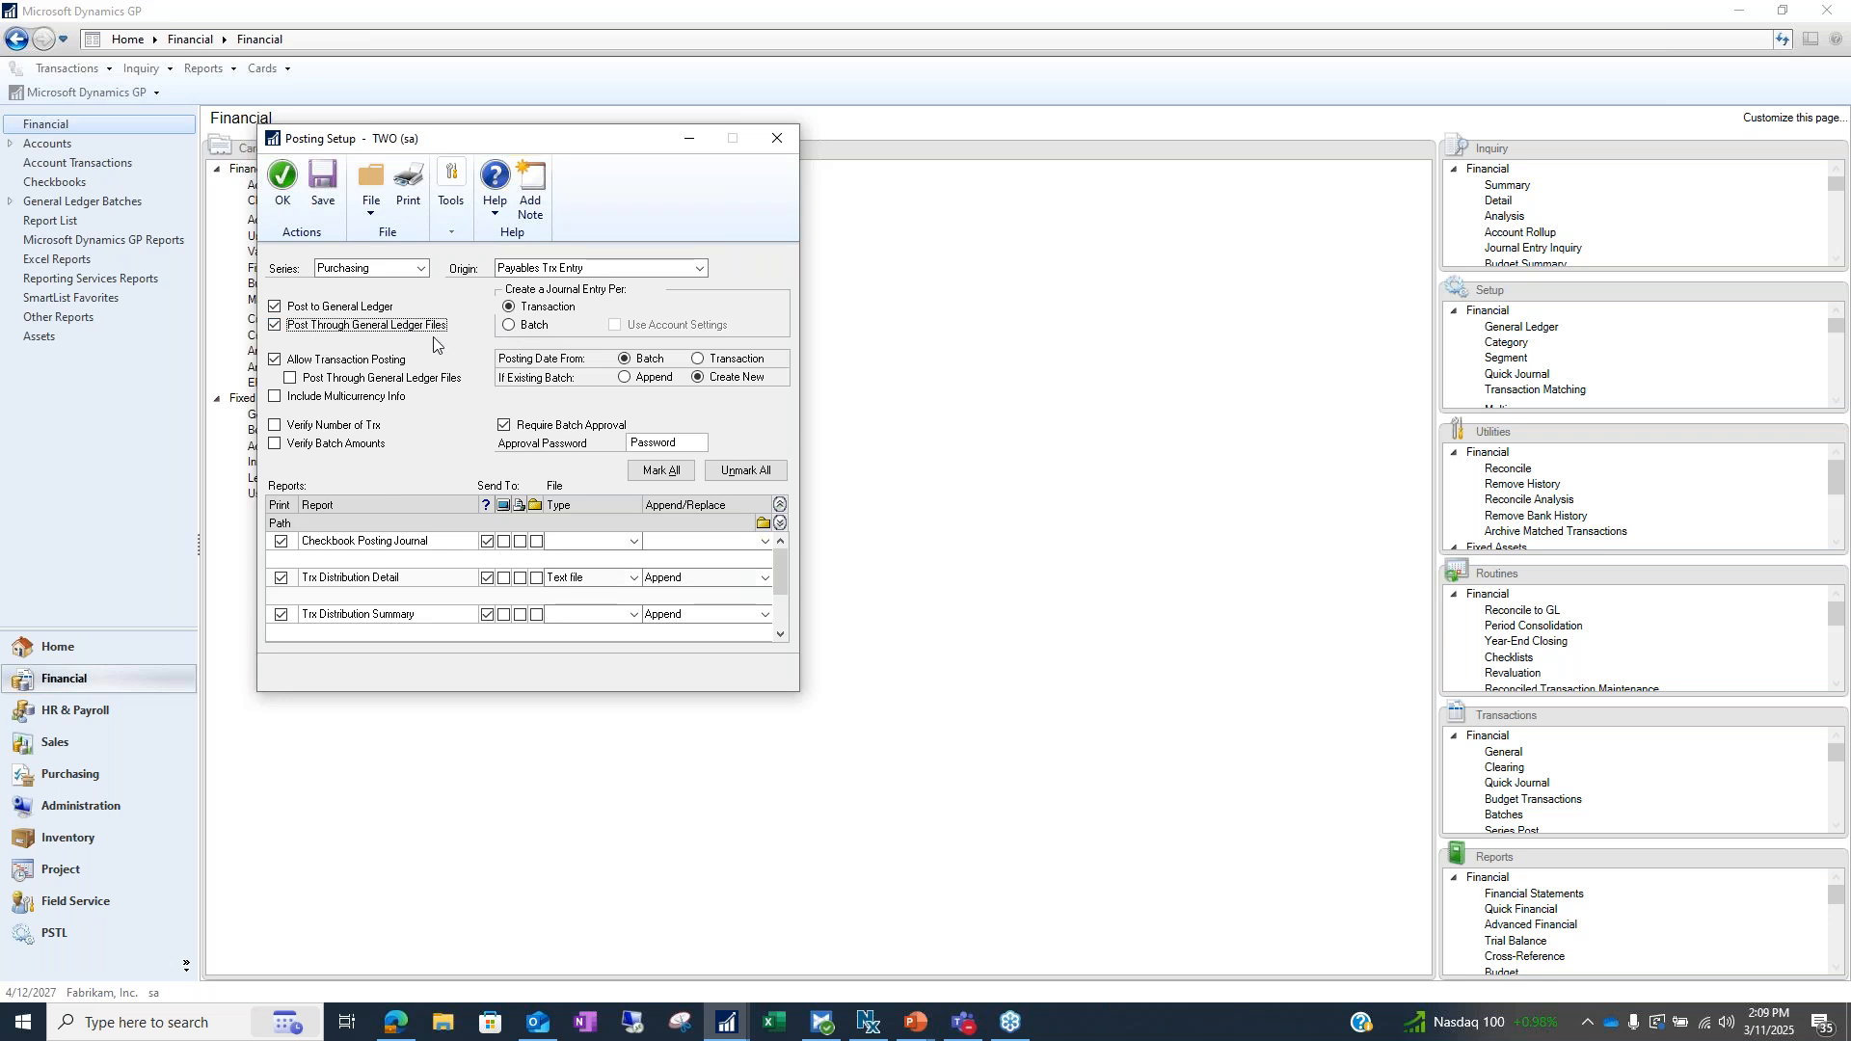
pyautogui.click(384, 327)
# Toggle Include Multicurrency Info on and off, then go to the Purchasing area
pyautogui.click(277, 397)
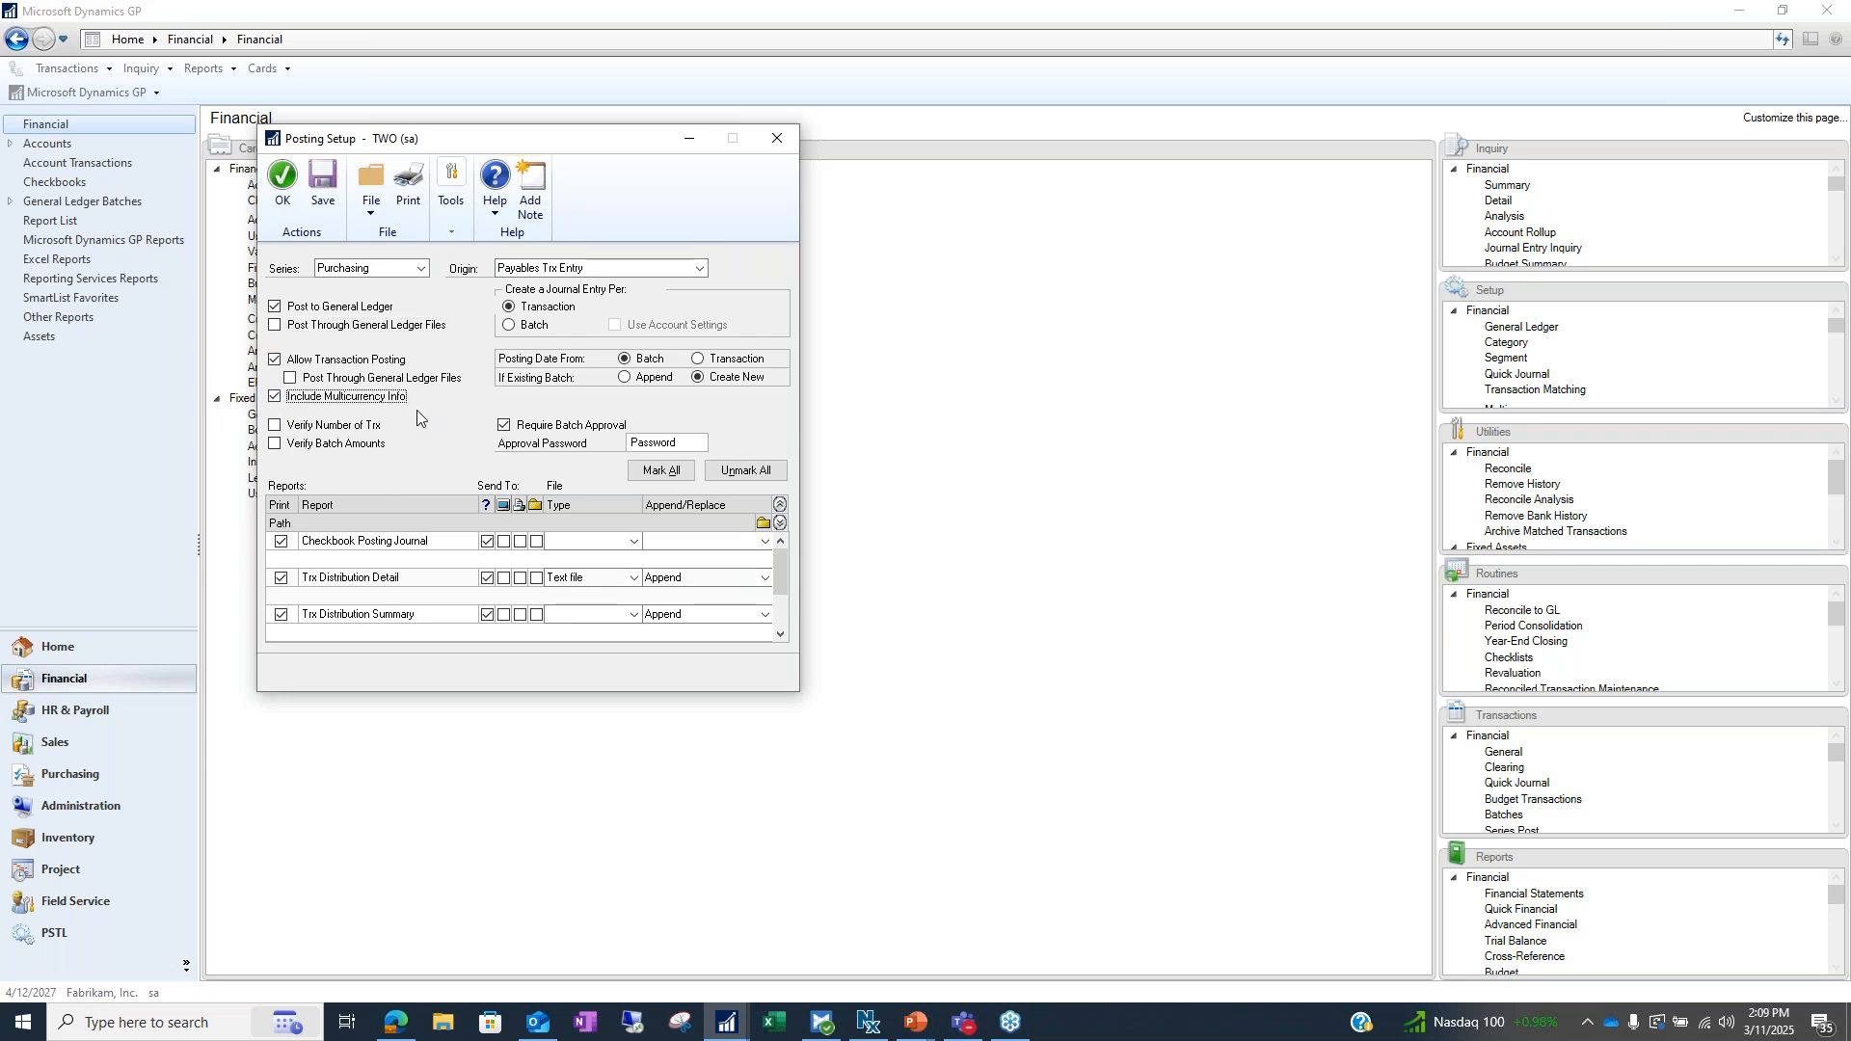
pyautogui.click(277, 397)
pyautogui.click(67, 774)
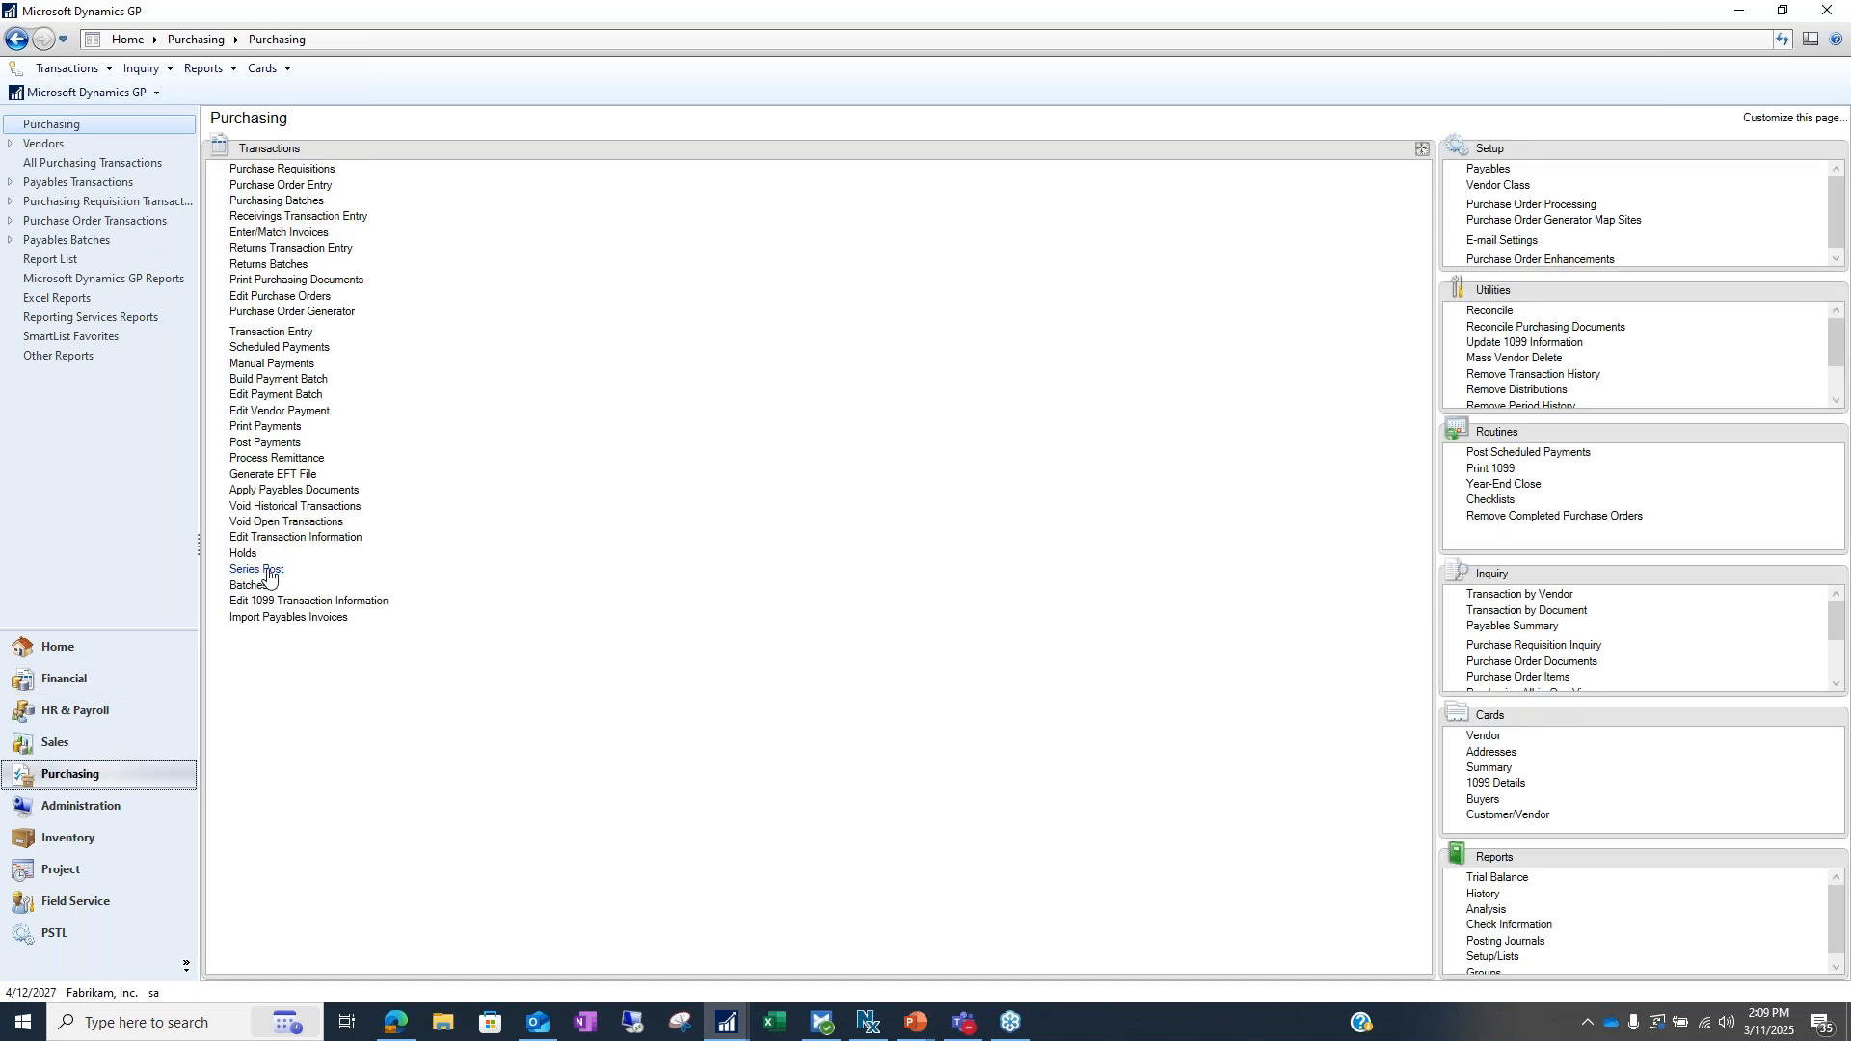
# Open the TEST APPROVAL batch, enter 1 control transaction and 100.00 total, then clear the total
pyautogui.click(253, 586)
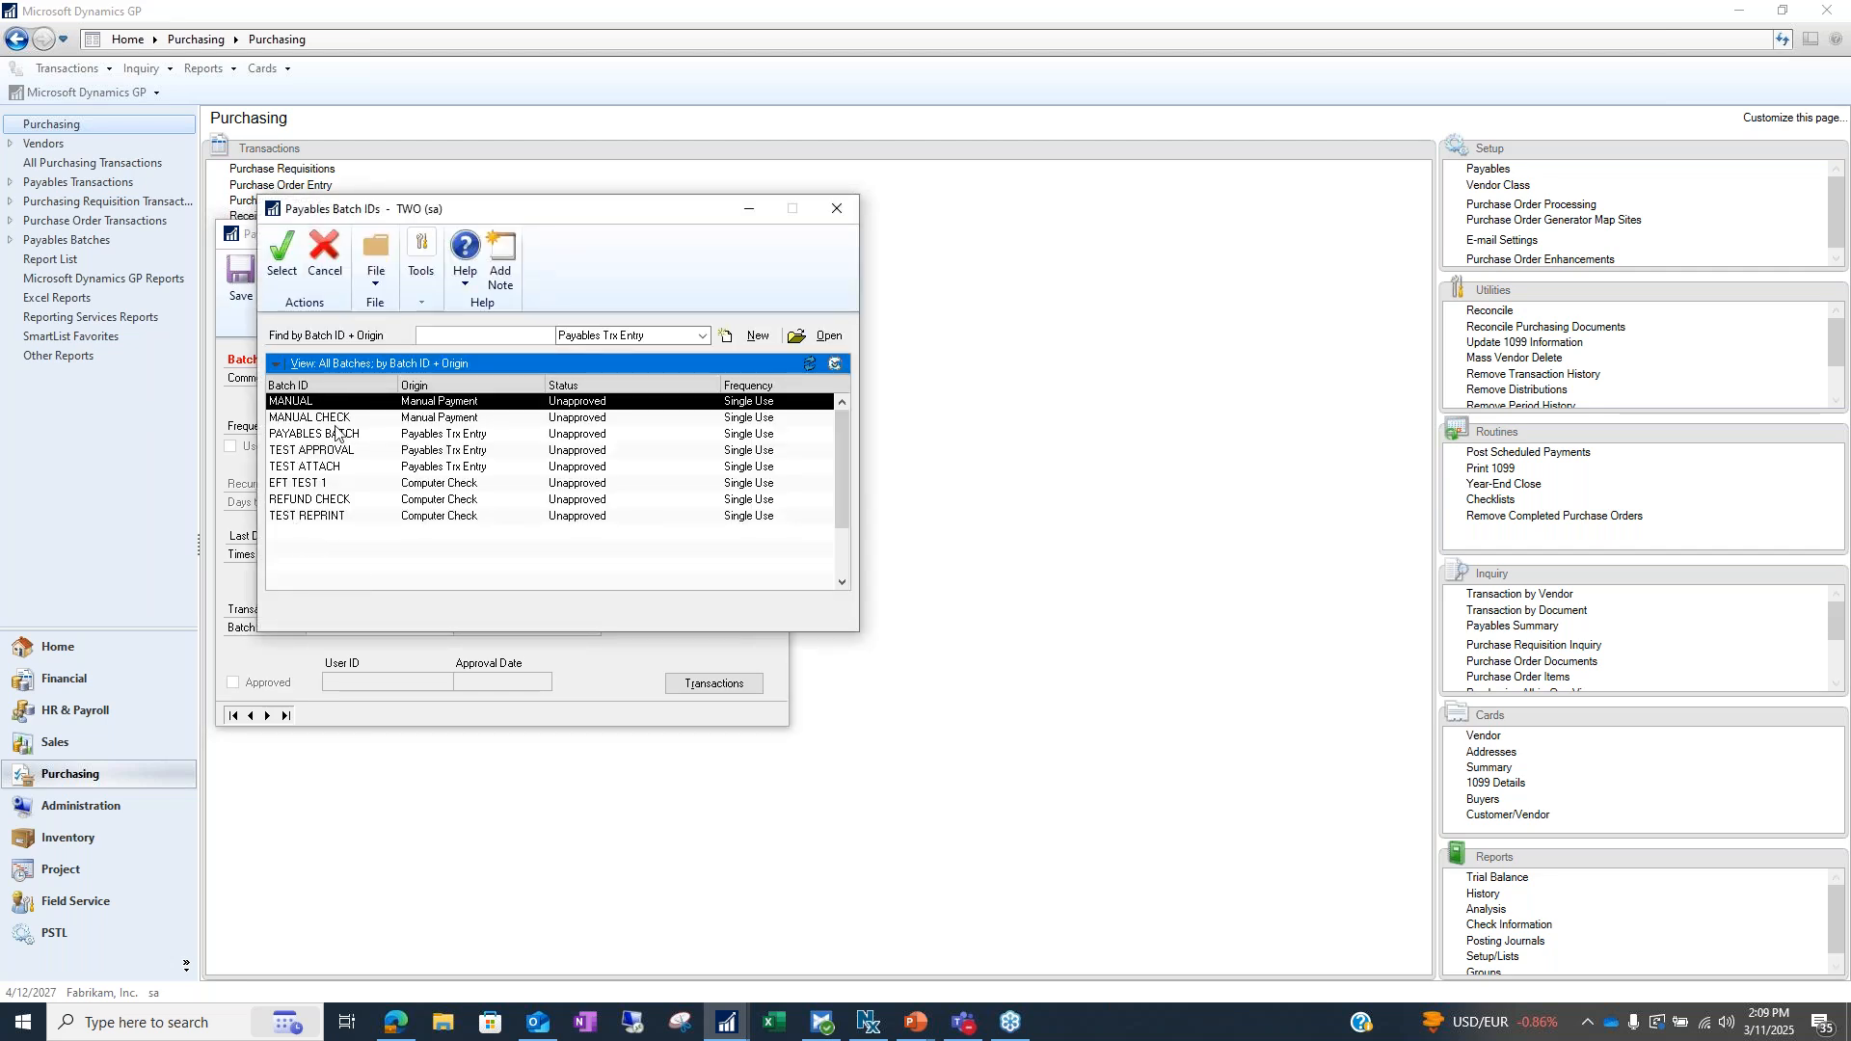
pyautogui.click(322, 464)
pyautogui.doubleClick(322, 450)
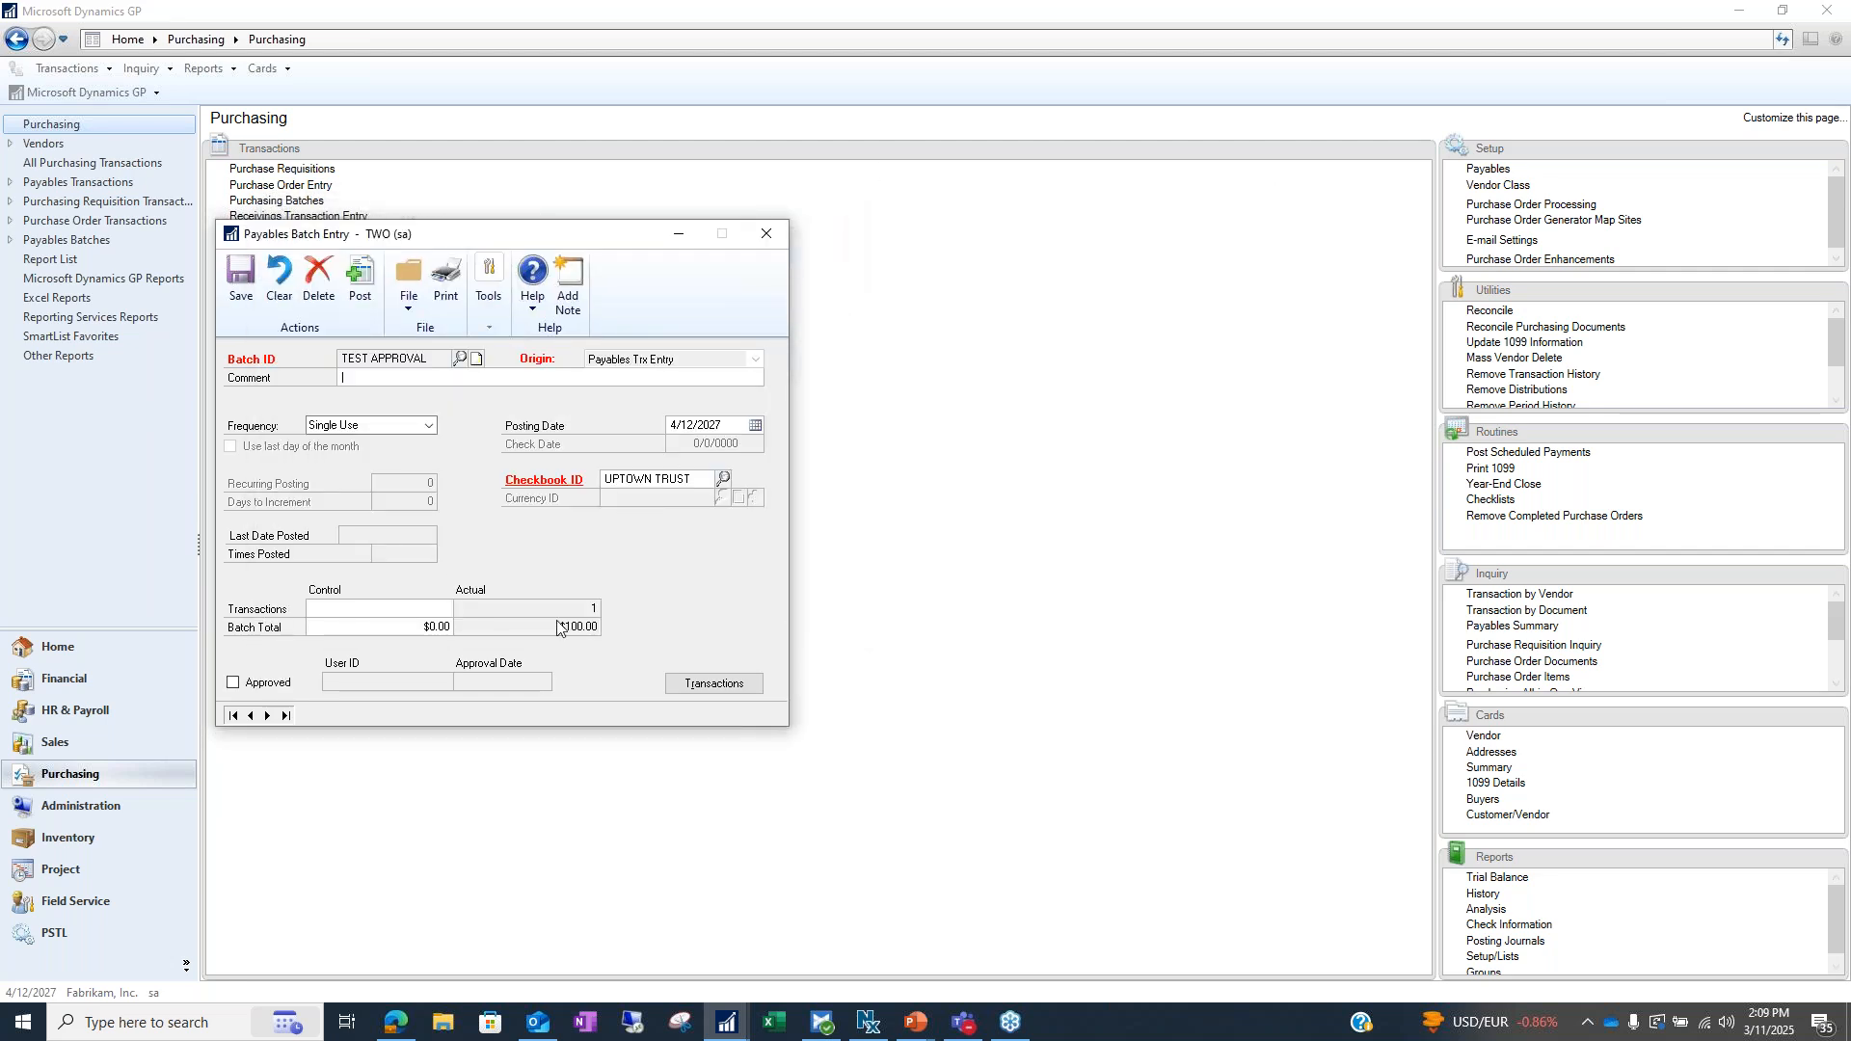
pyautogui.click(424, 608)
pyautogui.write('1')
pyautogui.press('Tab')
pyautogui.write('100.00')
pyautogui.press('BackSpace')
pyautogui.press('BackSpace')
pyautogui.press('BackSpace')
pyautogui.press('BackSpace')
pyautogui.press('BackSpace')
# Set the control transactions count back to 0 and return to the Posting Setup window
pyautogui.click(445, 609)
pyautogui.write('5')
pyautogui.press('Tab')
pyautogui.hotkey('shift', 'Tab')
pyautogui.write('0')
pyautogui.click(727, 1022)
pyautogui.click(791, 961)
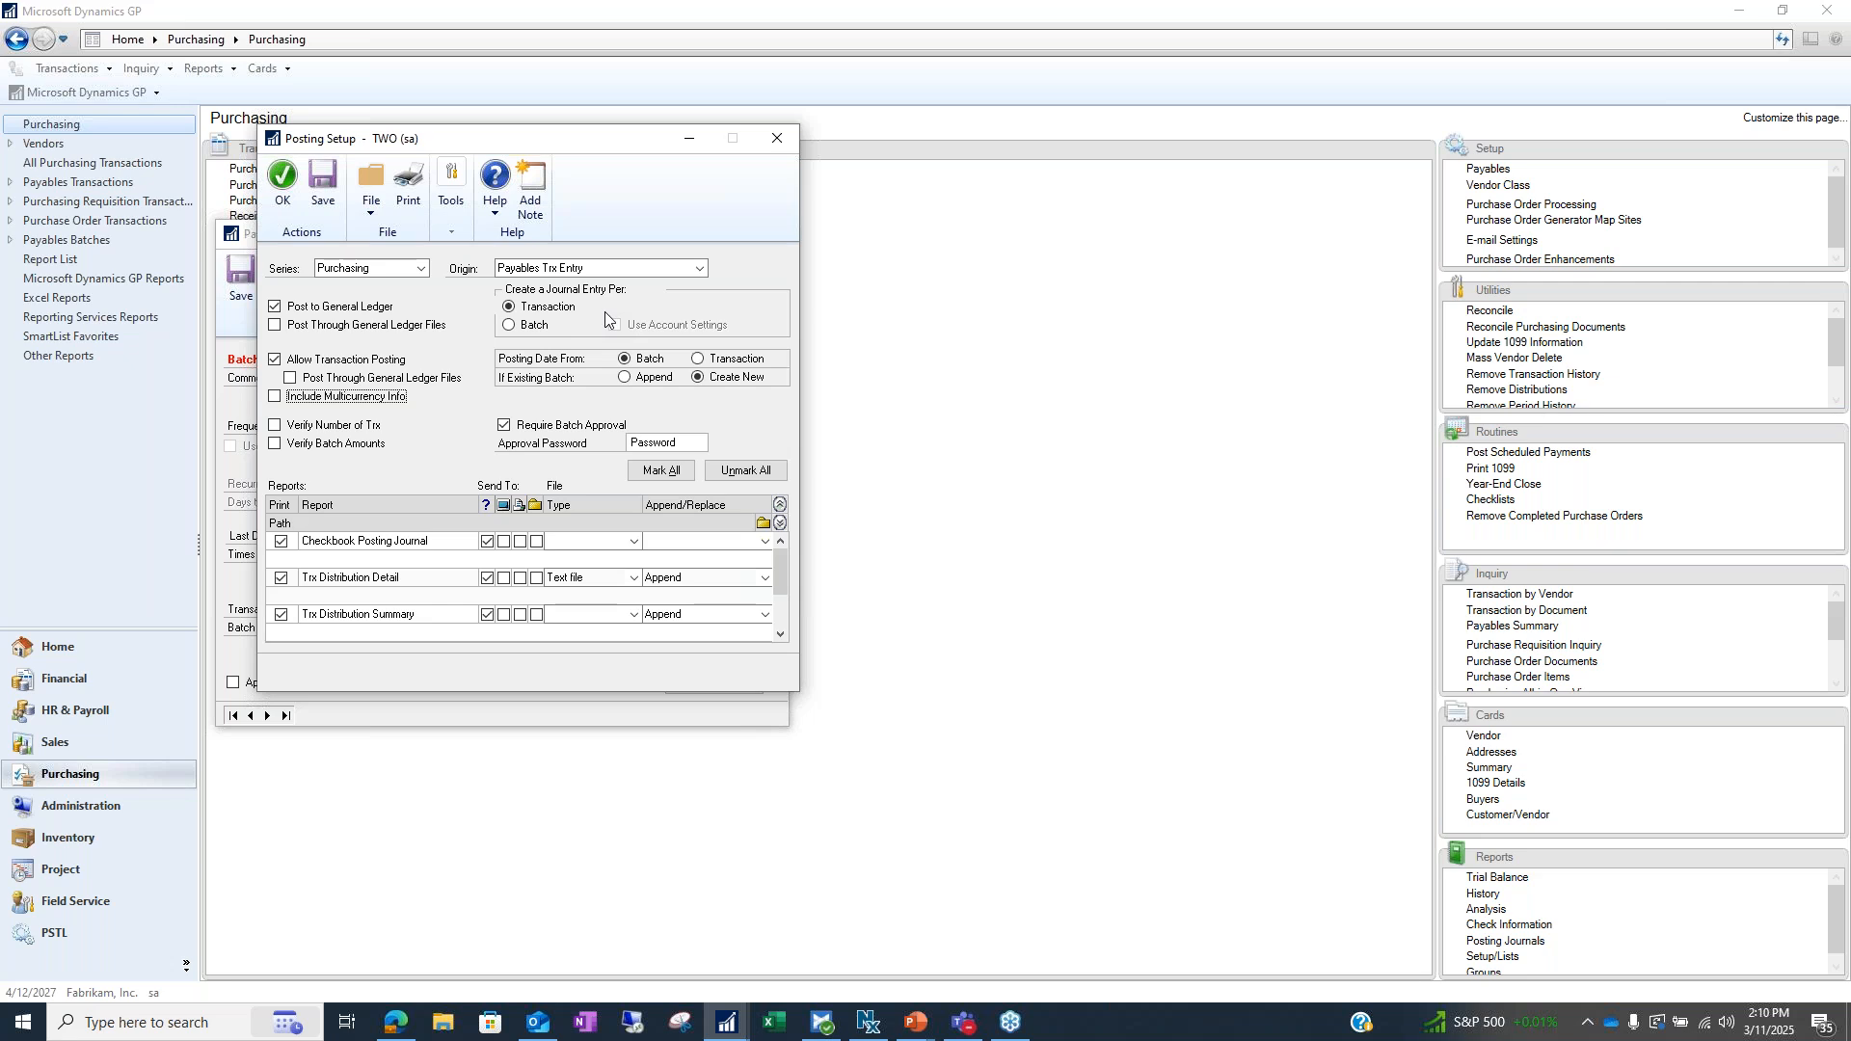
# View the Payroll series, toggling Post In Detail on and off, then switch back to Purchasing
pyautogui.click(701, 267)
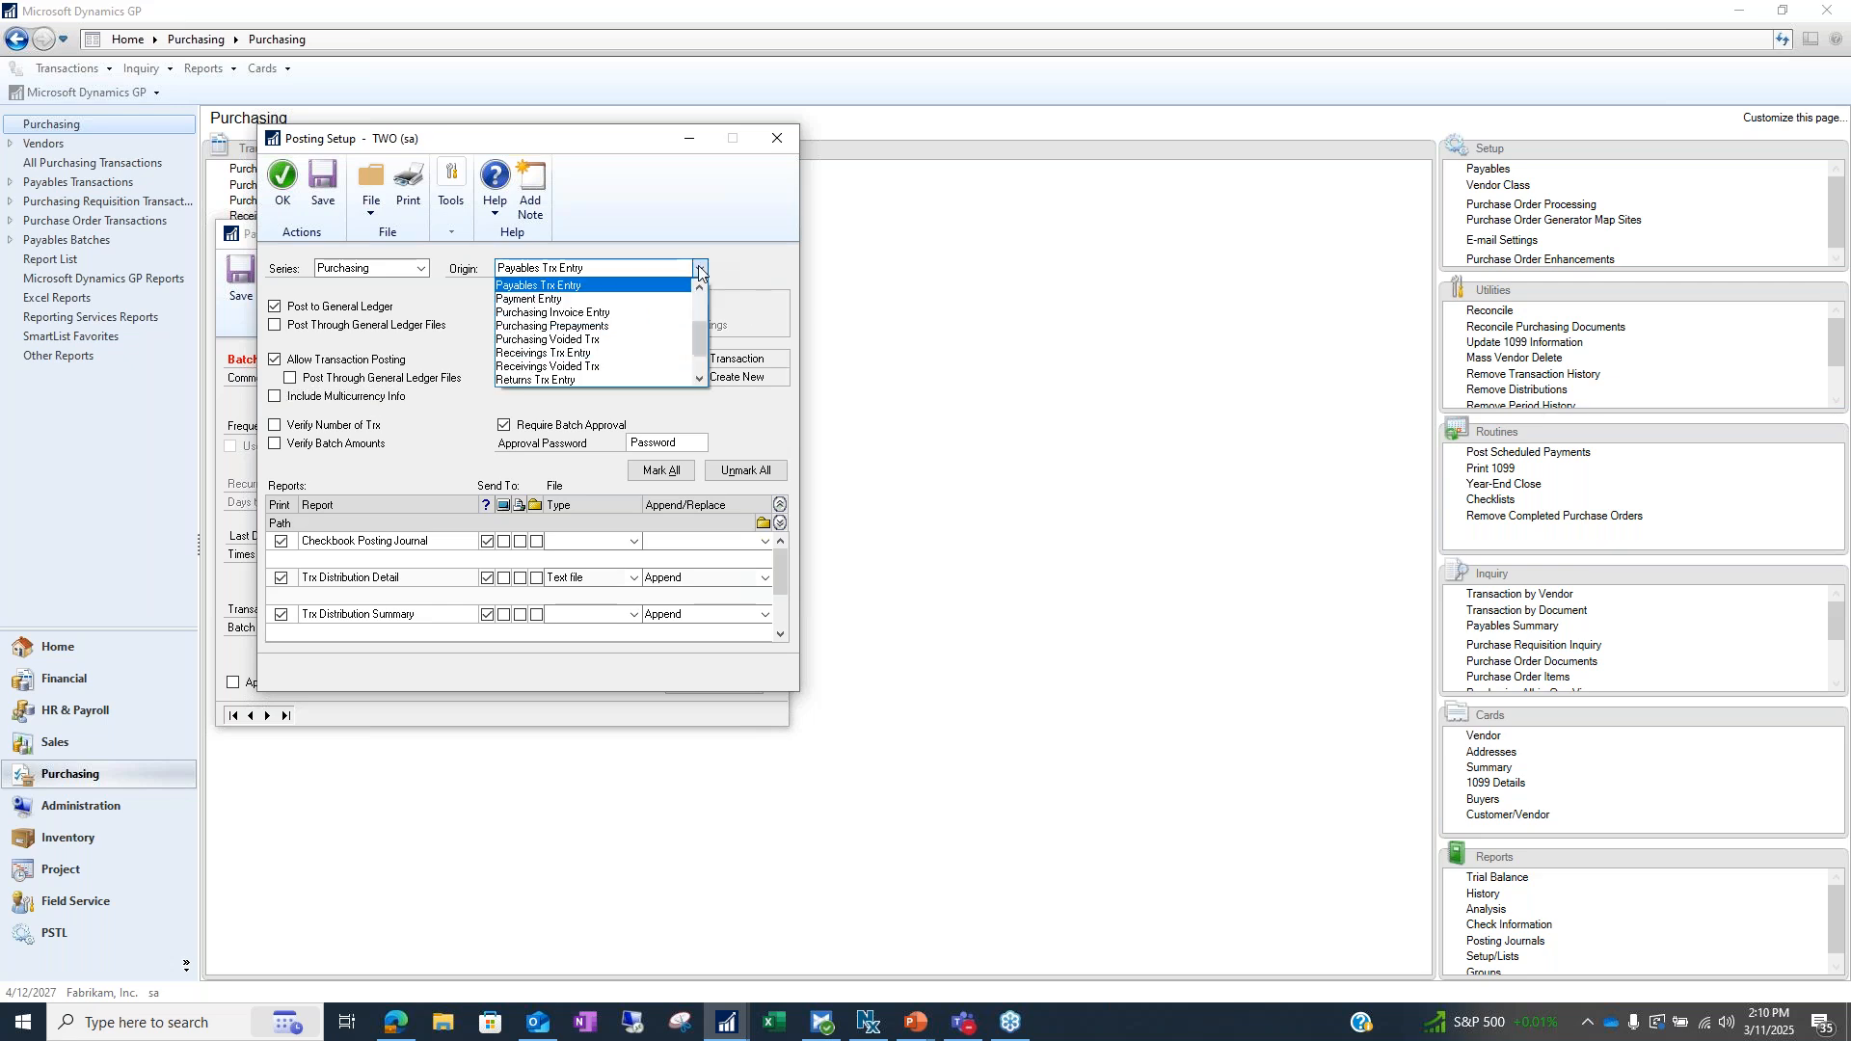
pyautogui.click(381, 269)
pyautogui.click(374, 269)
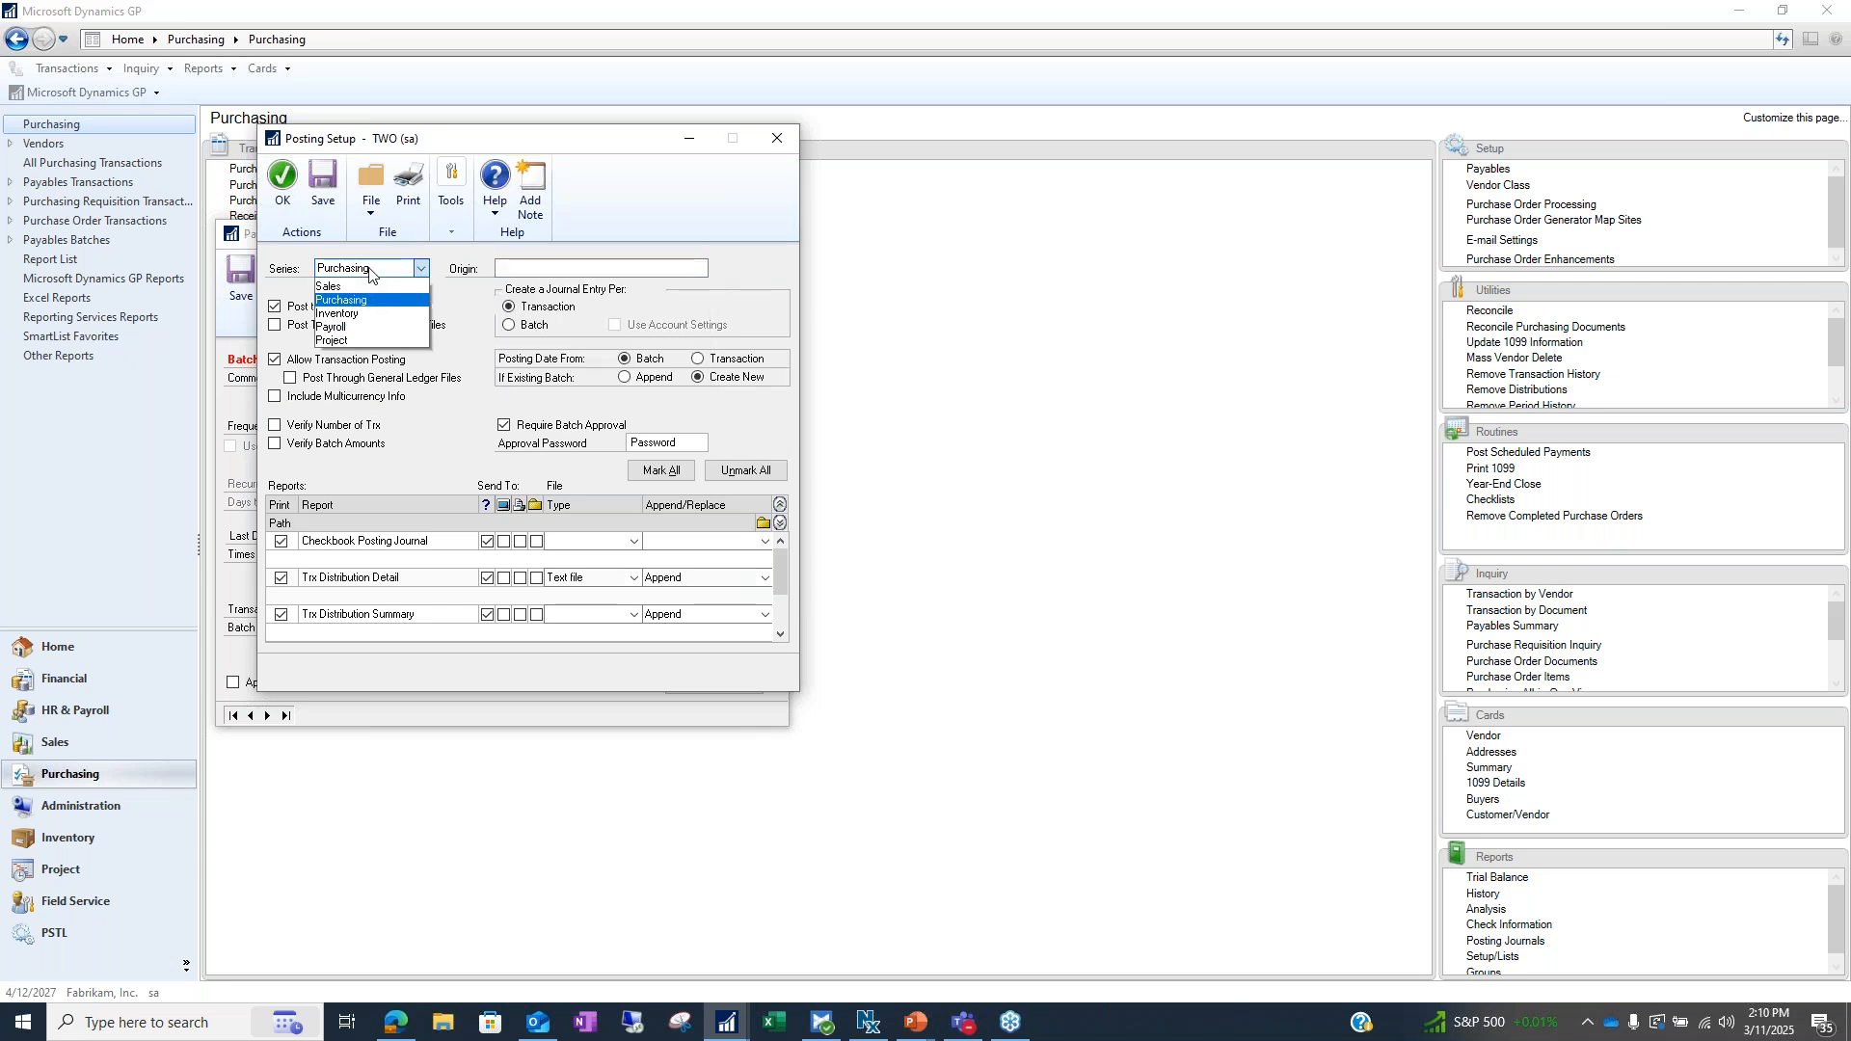
pyautogui.click(327, 341)
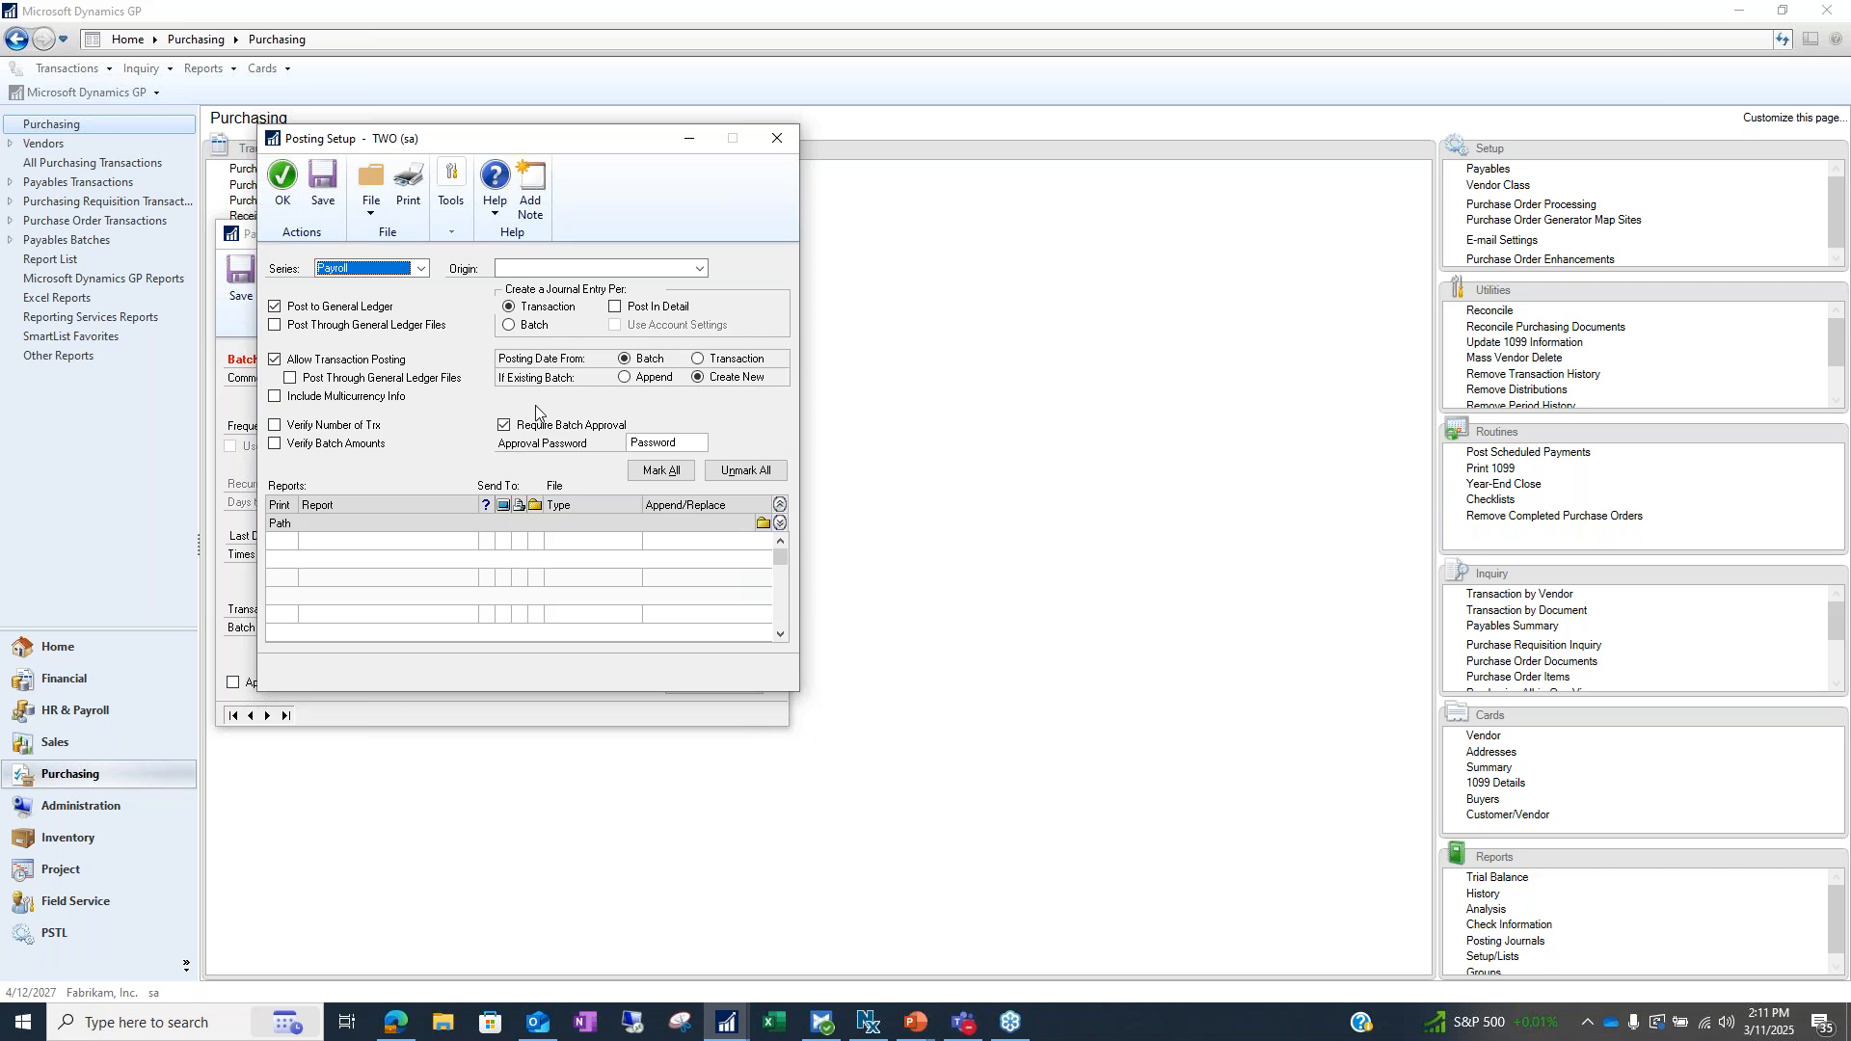
pyautogui.click(619, 310)
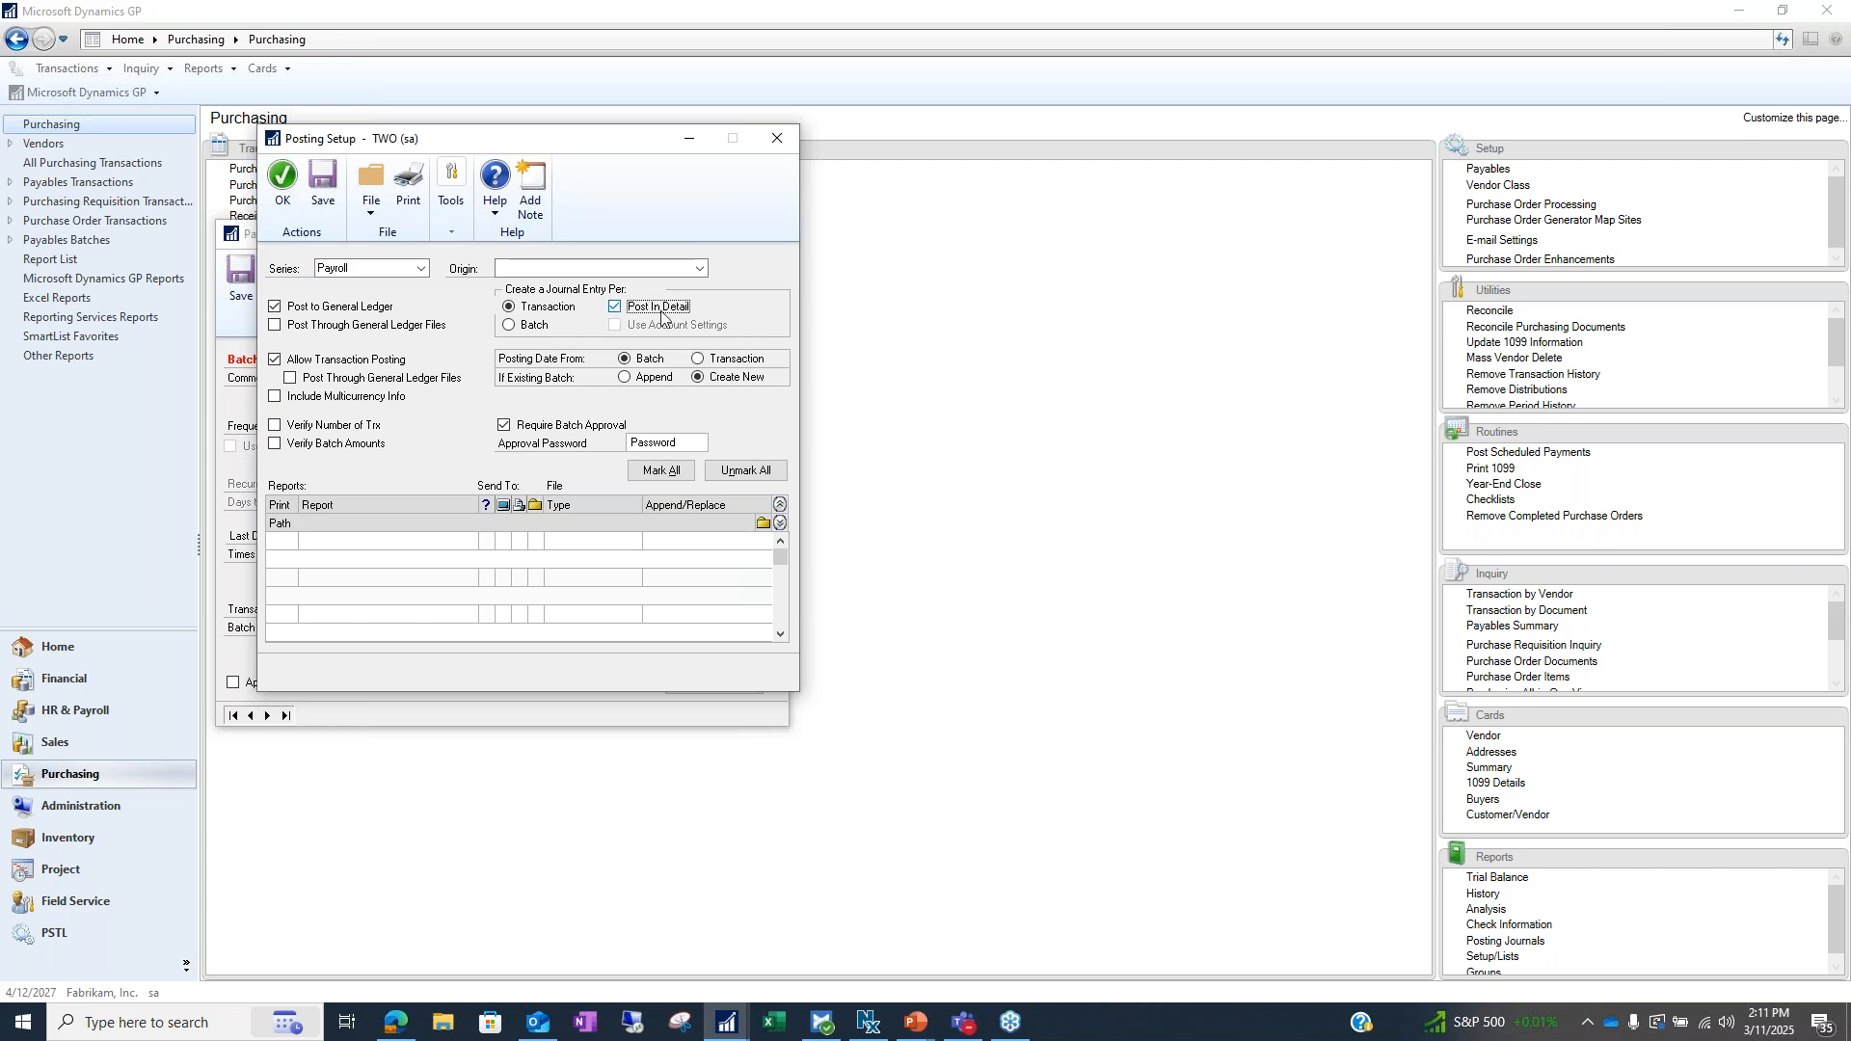
pyautogui.click(621, 310)
pyautogui.click(423, 269)
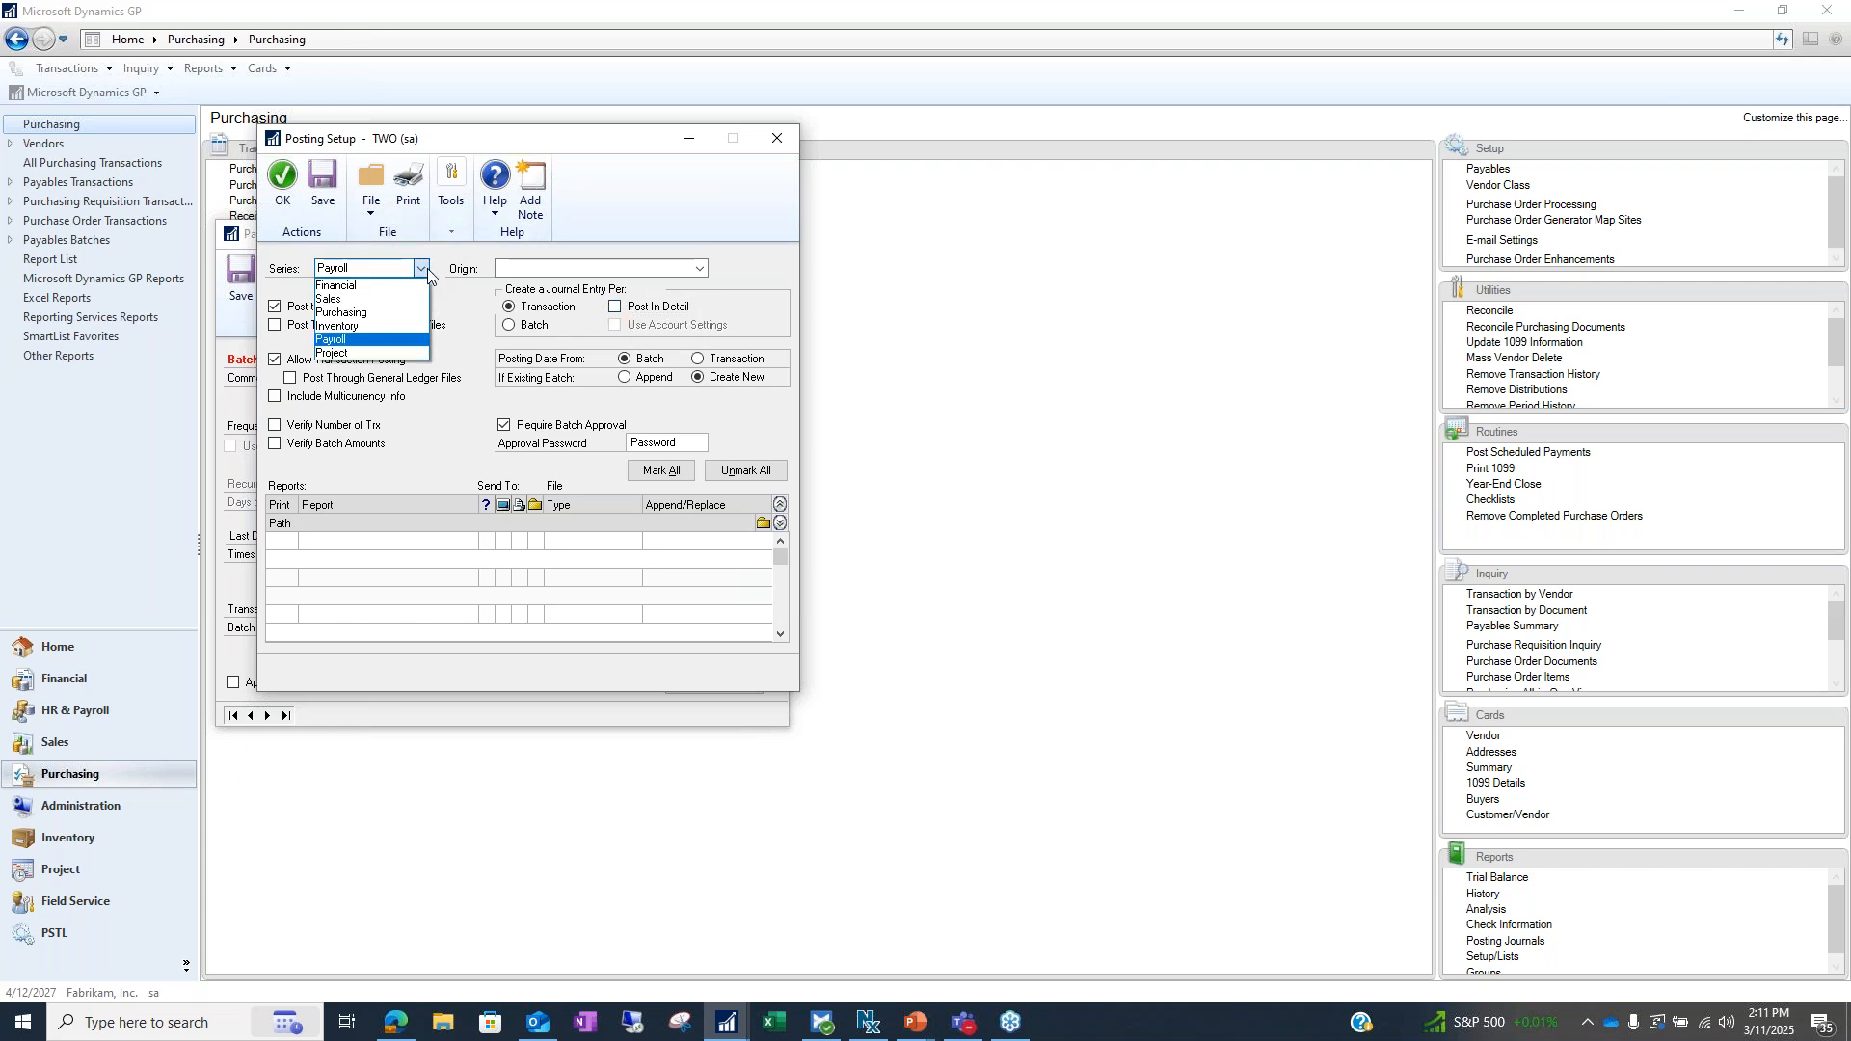
pyautogui.click(376, 312)
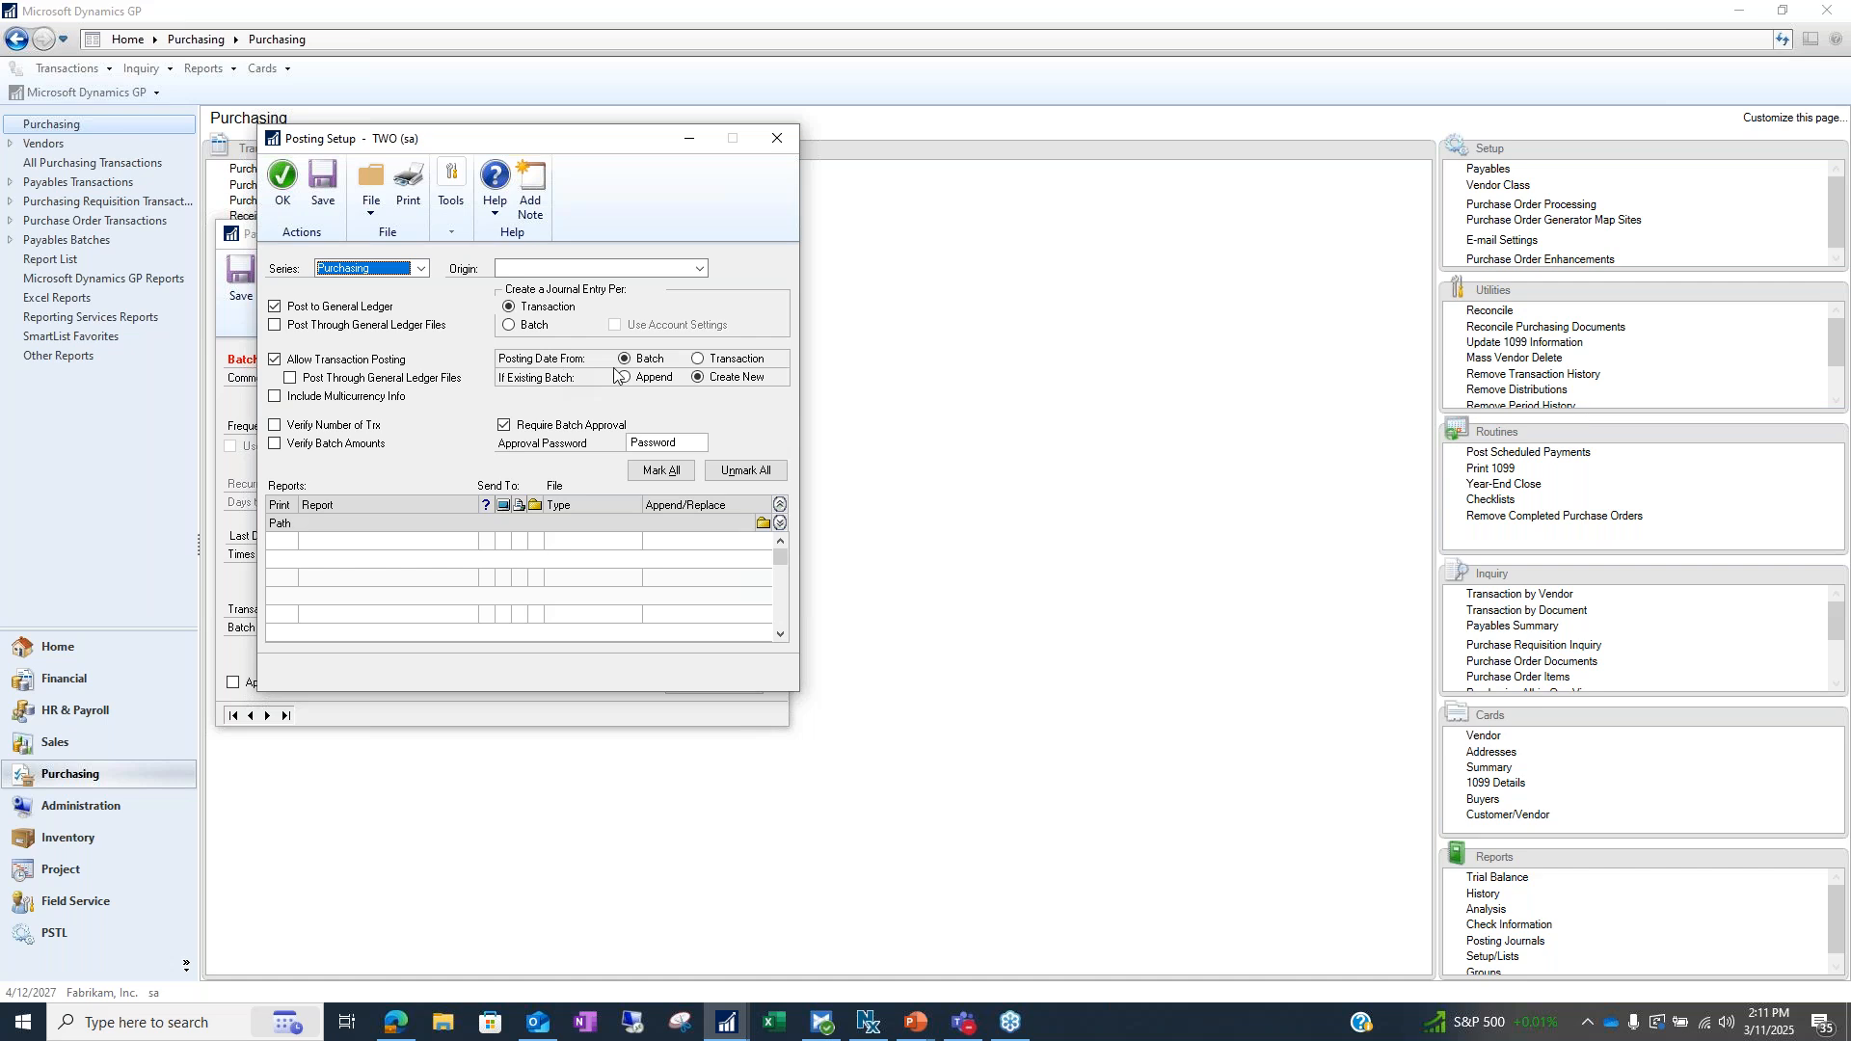
# Drag Posting Setup to the right to reveal the Payables Batch Entry window behind it
pyautogui.moveTo(582, 152); pyautogui.dragTo(1252, 140)
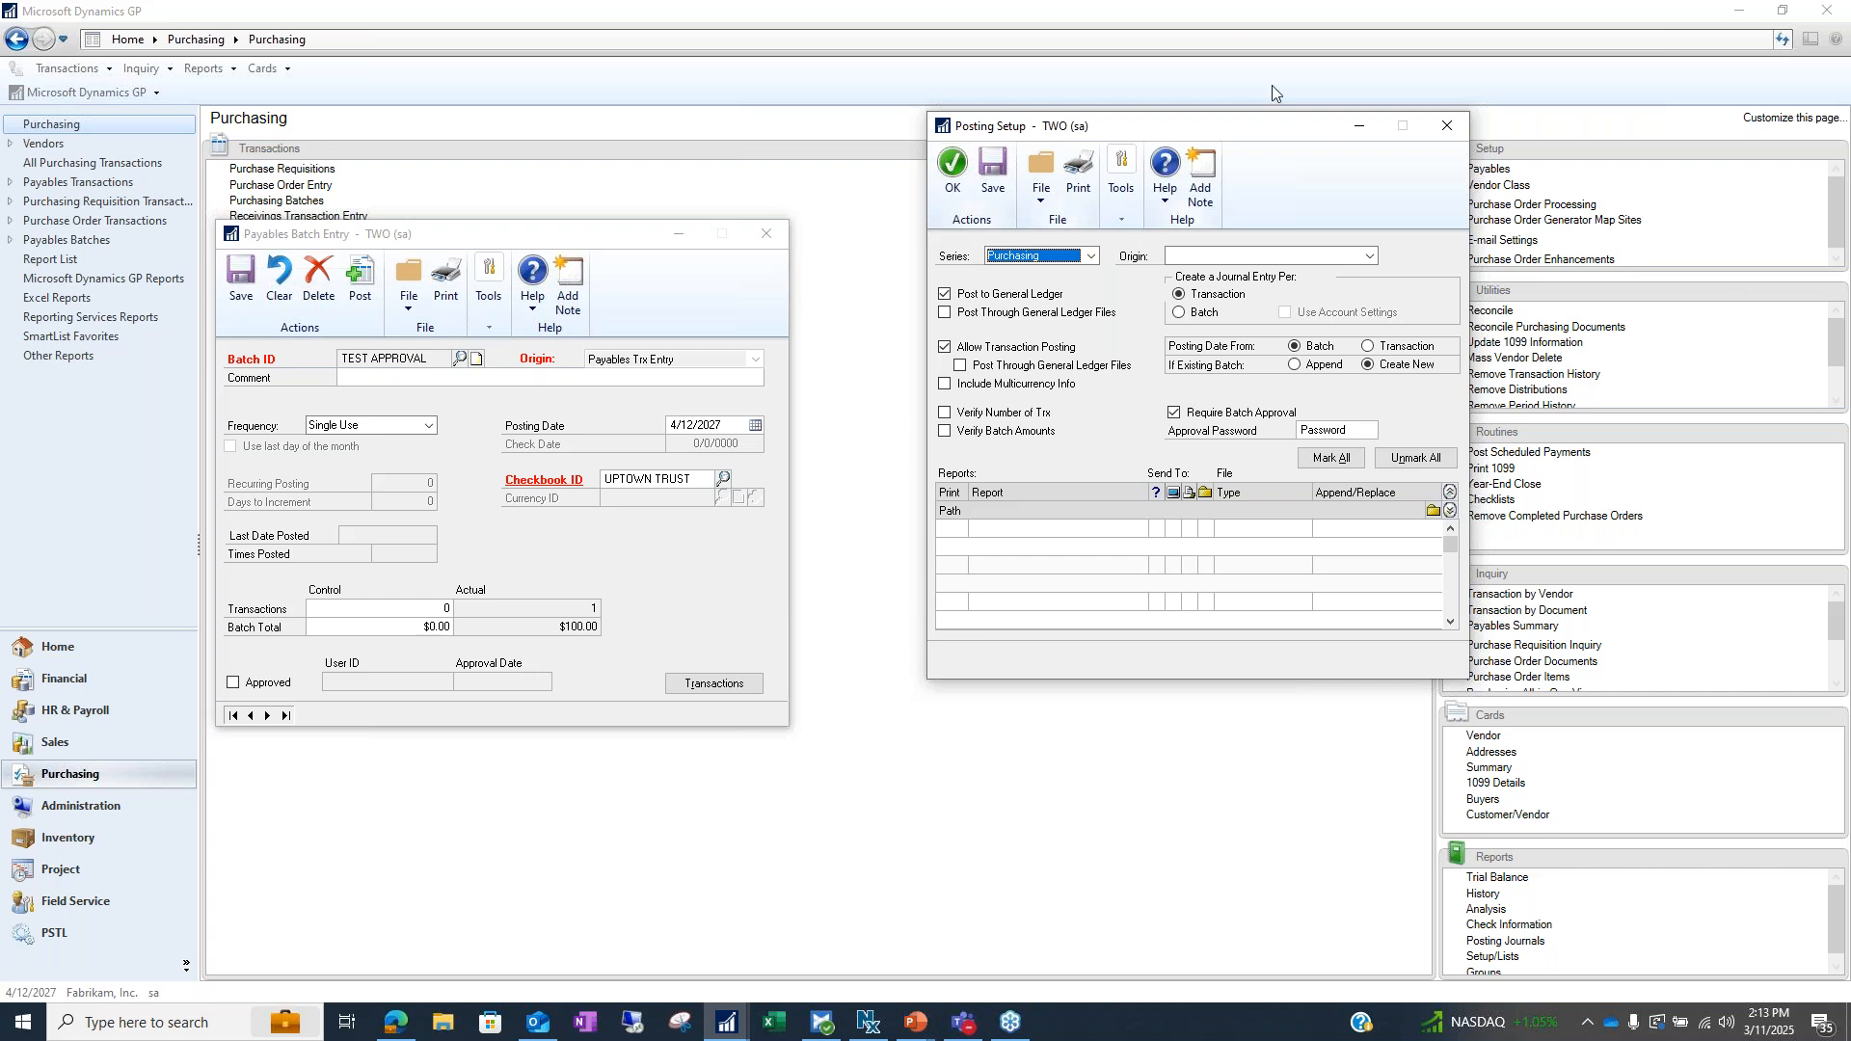
# Bring the TEST APPROVAL batch forward and try printing and approving it, cancelling both prompts
pyautogui.moveTo(1244, 140); pyautogui.dragTo(1228, 119)
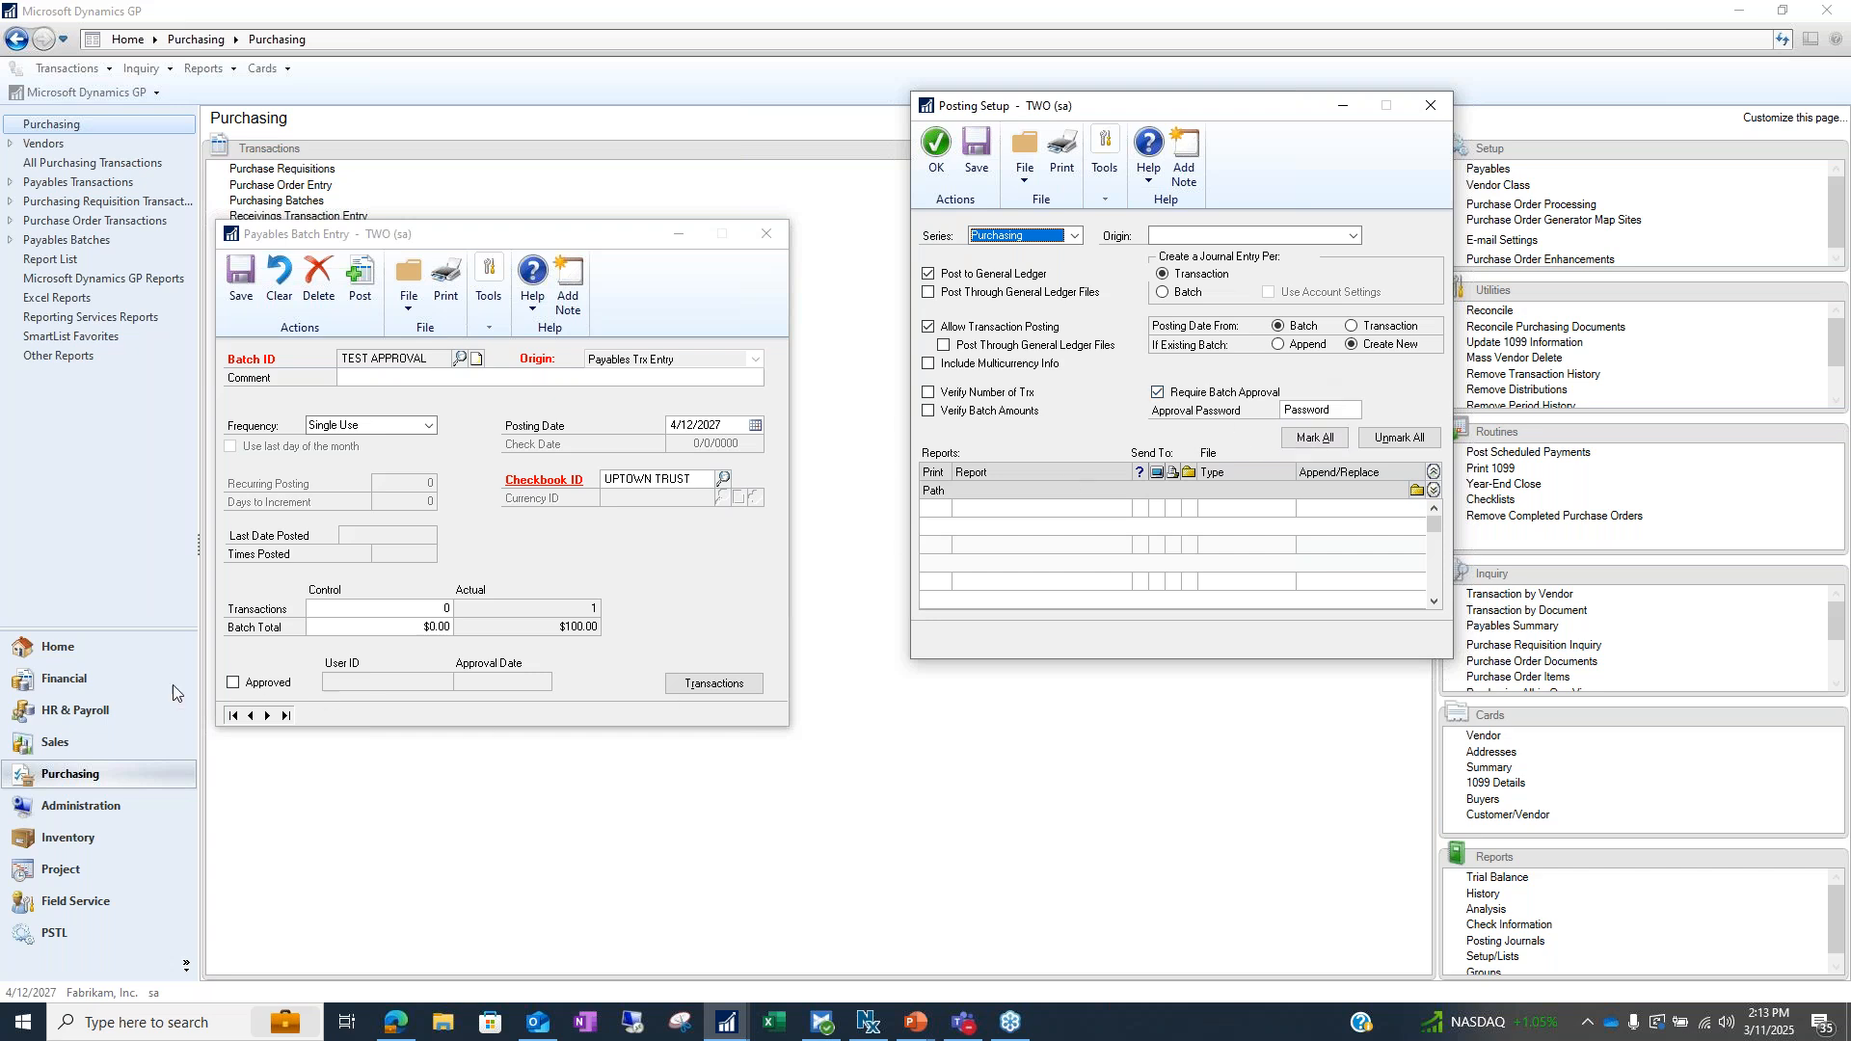
pyautogui.click(409, 248)
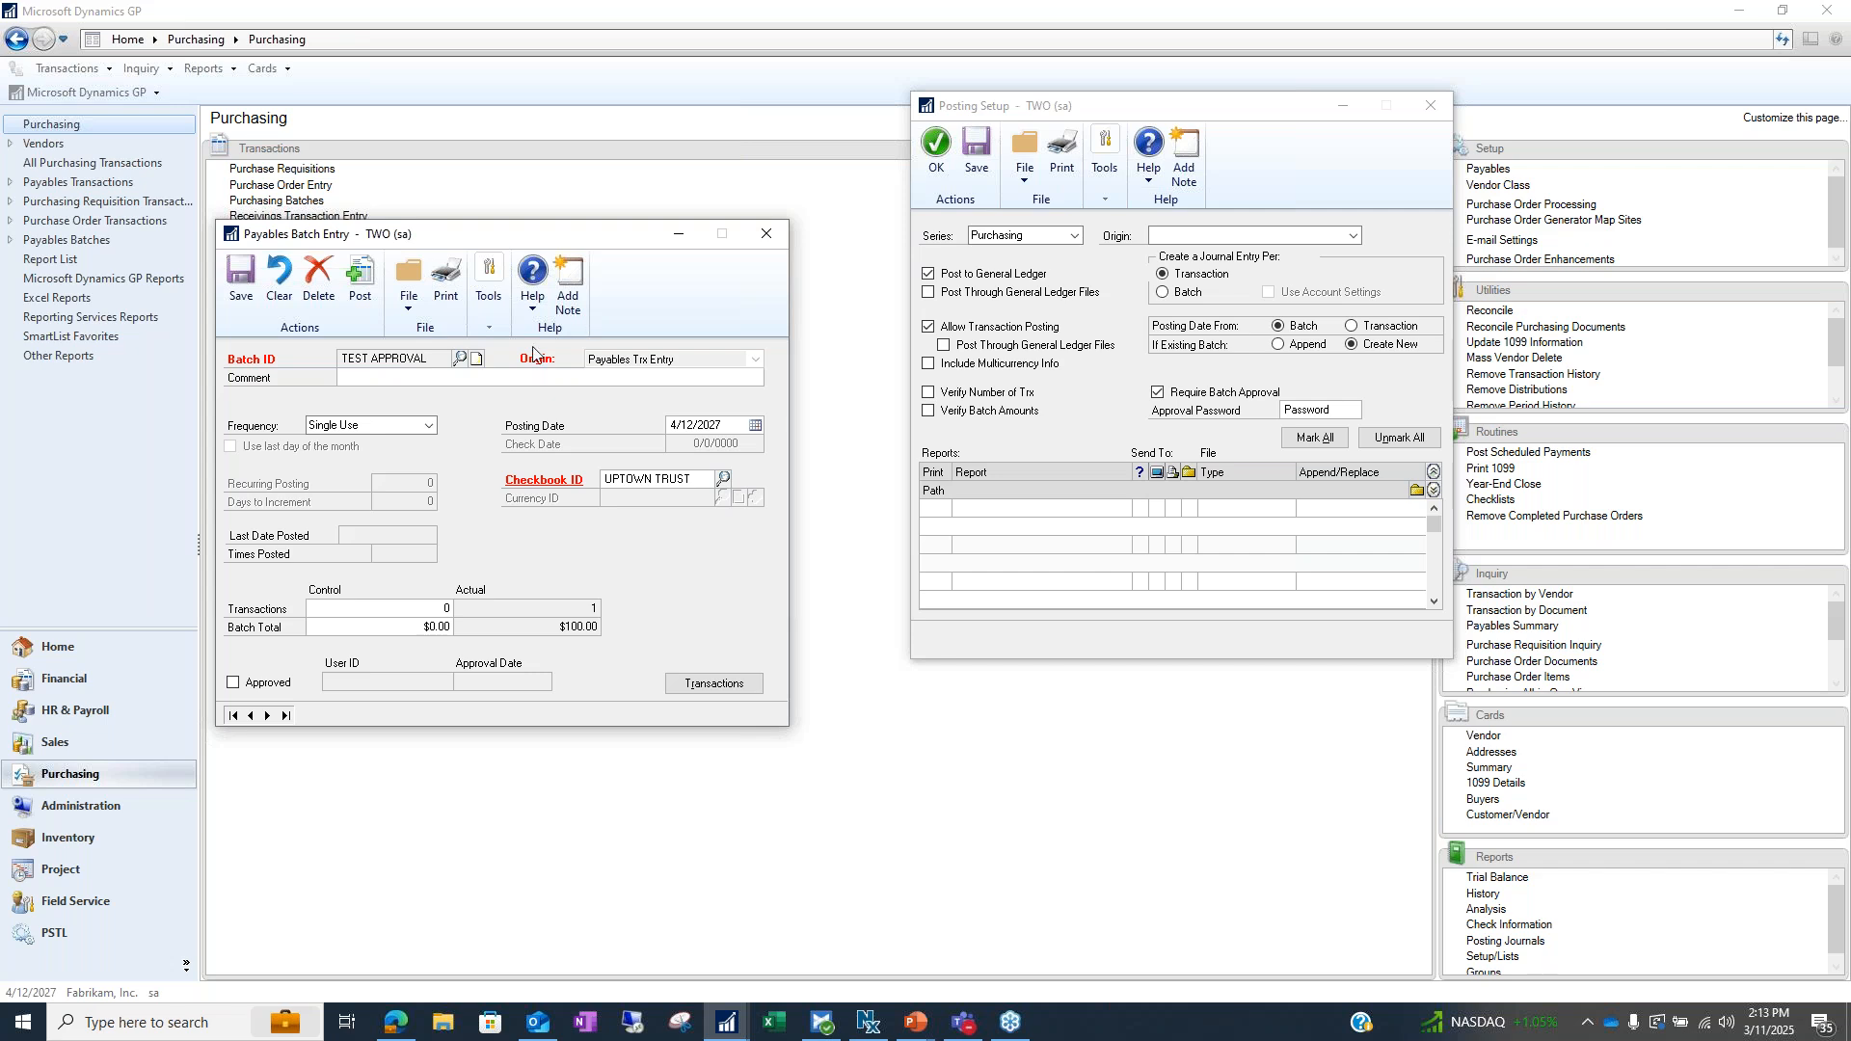
pyautogui.click(445, 282)
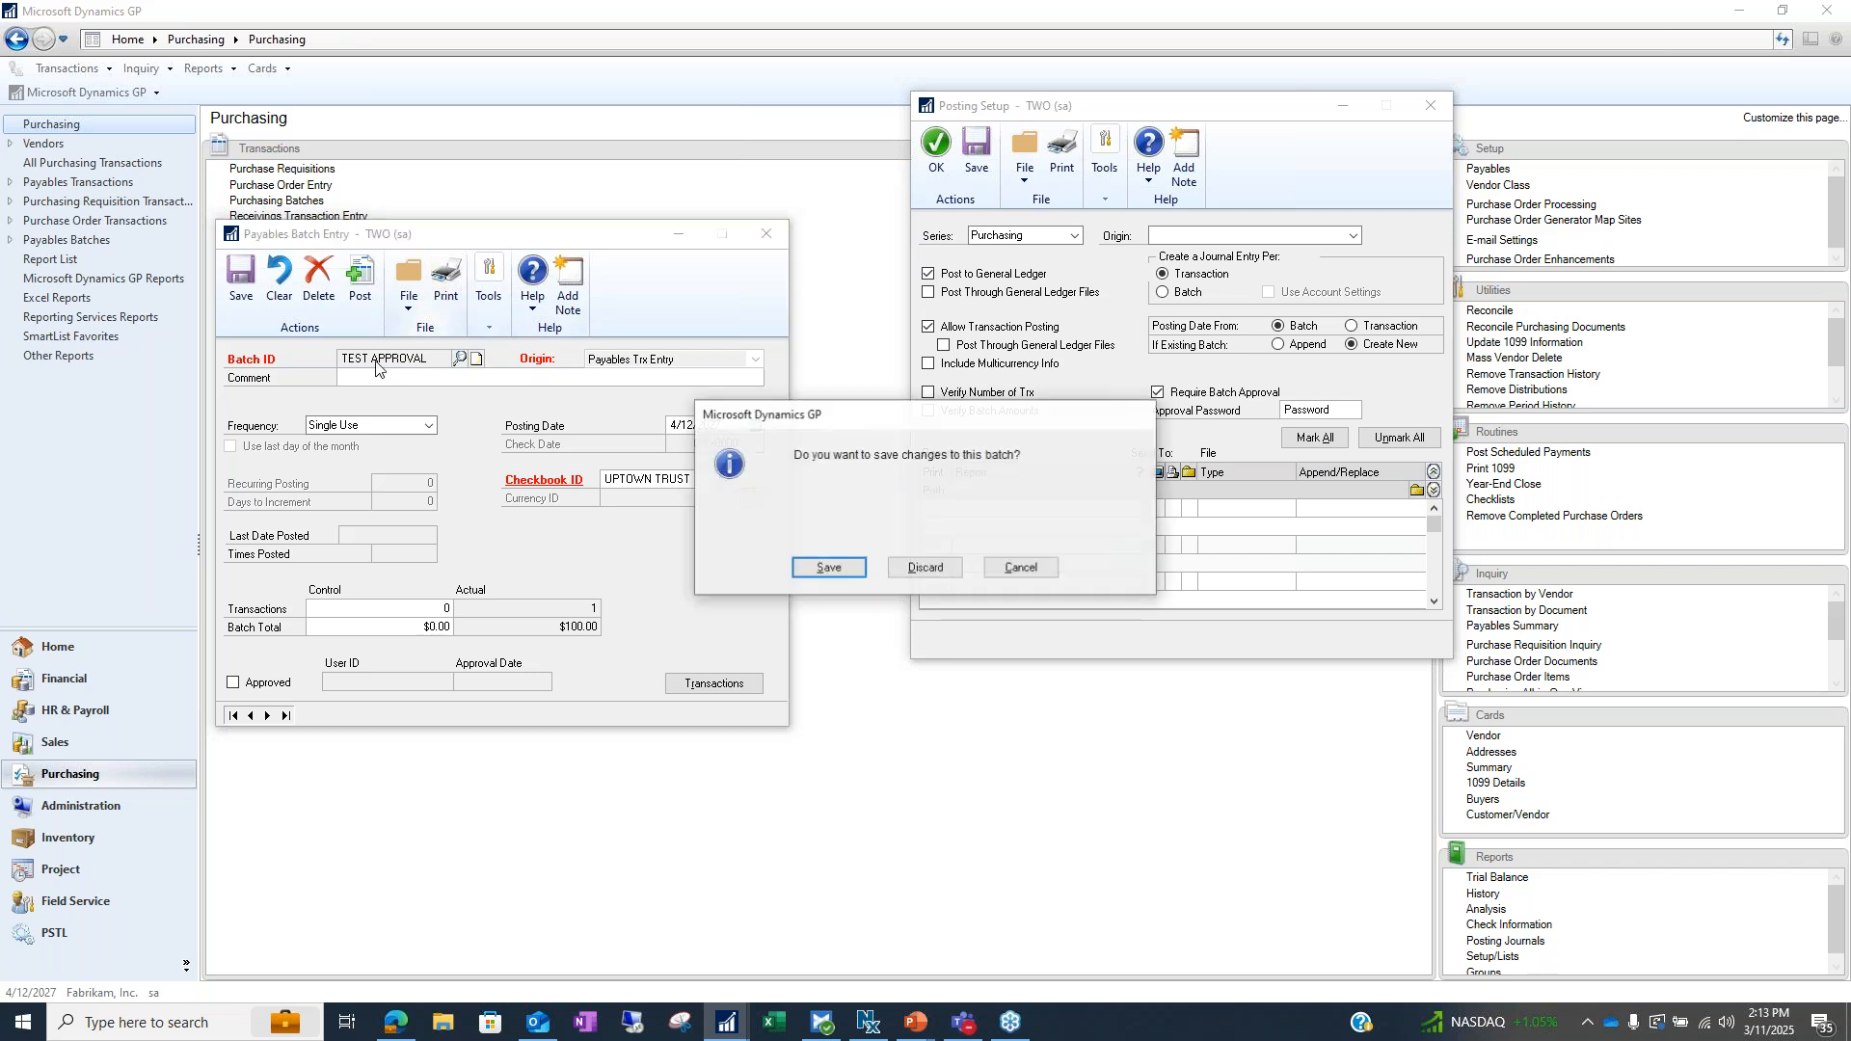
pyautogui.click(1023, 570)
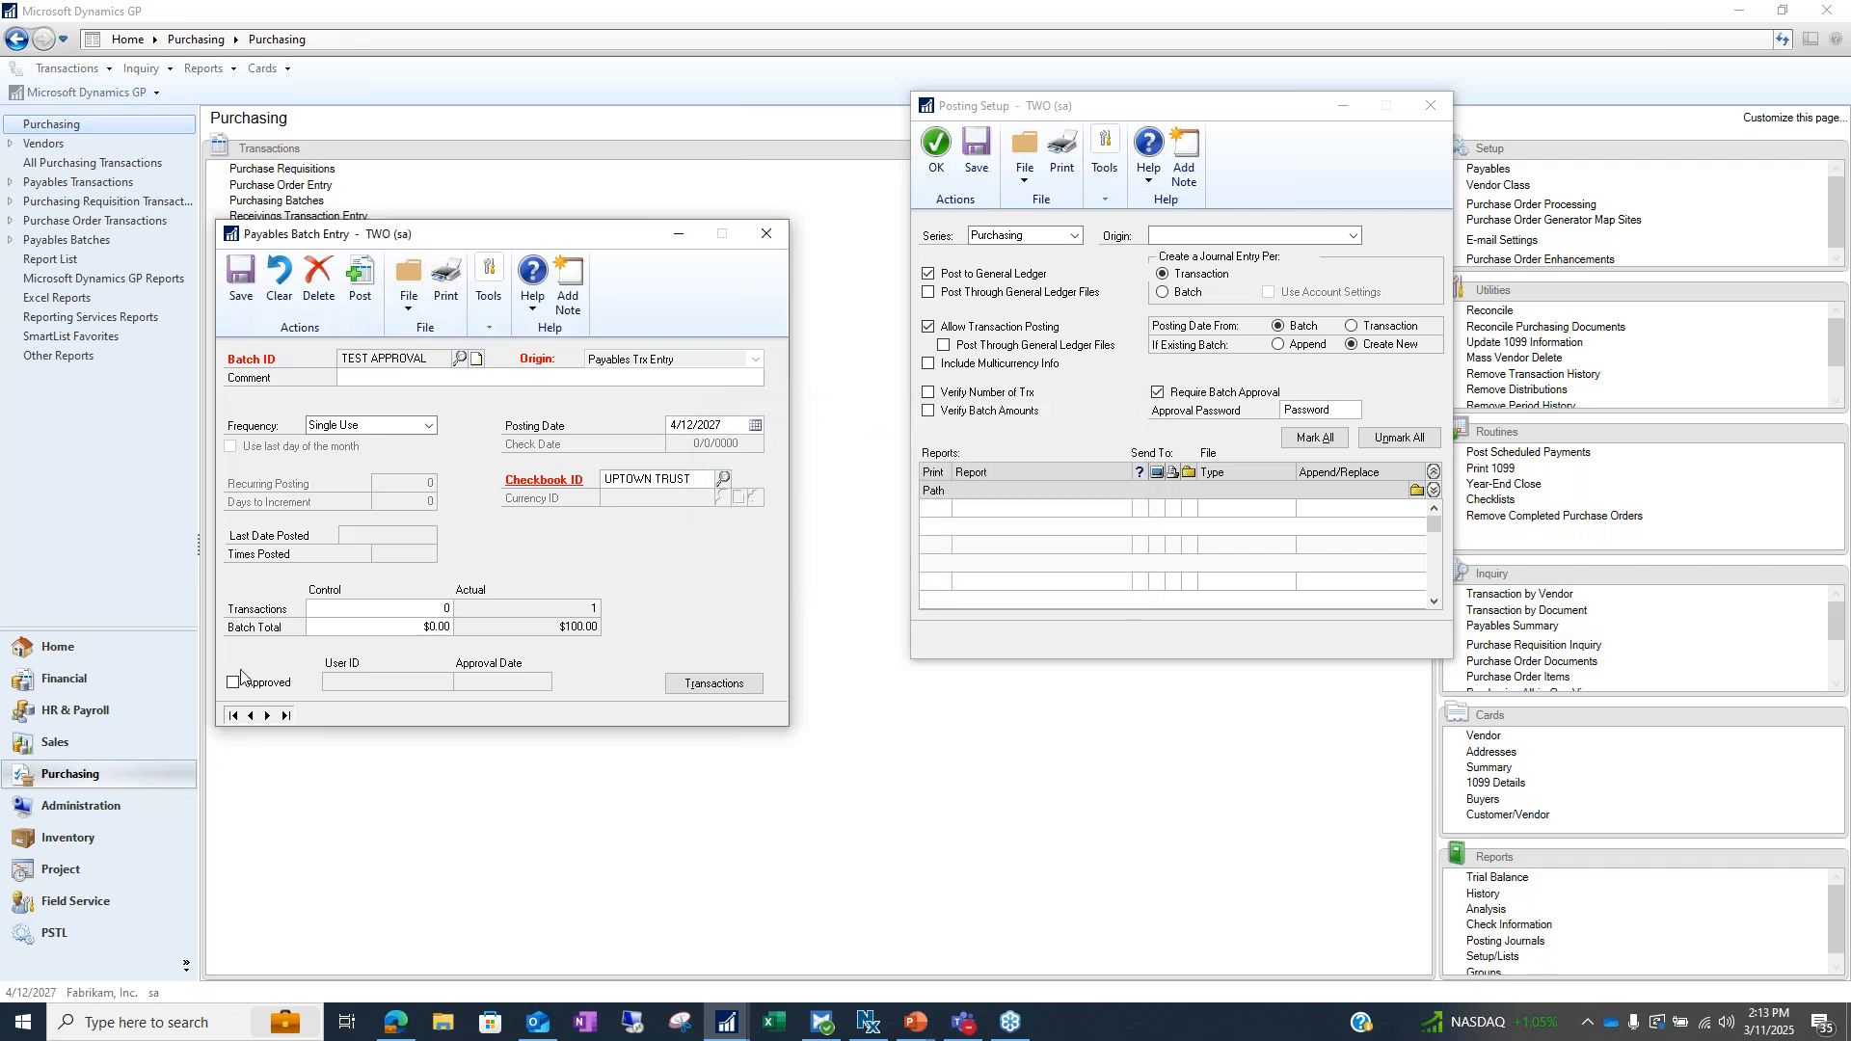
pyautogui.click(232, 684)
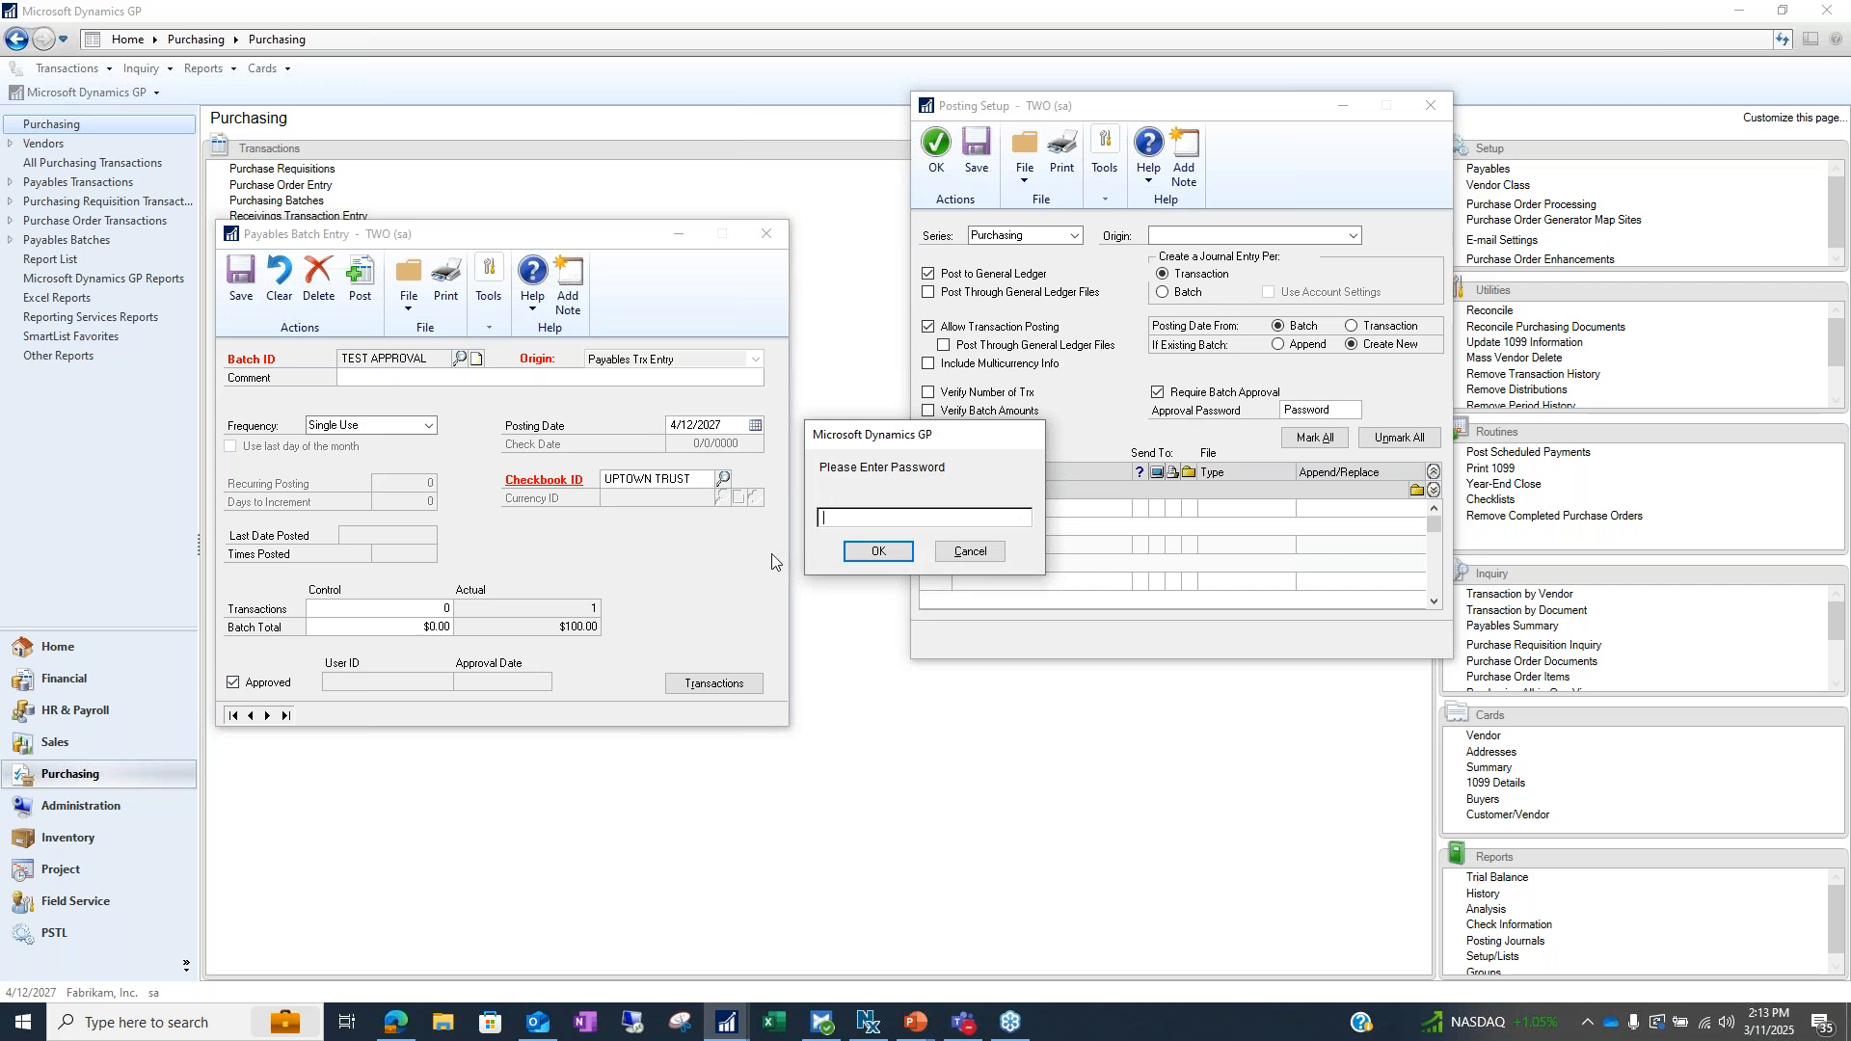
pyautogui.click(970, 551)
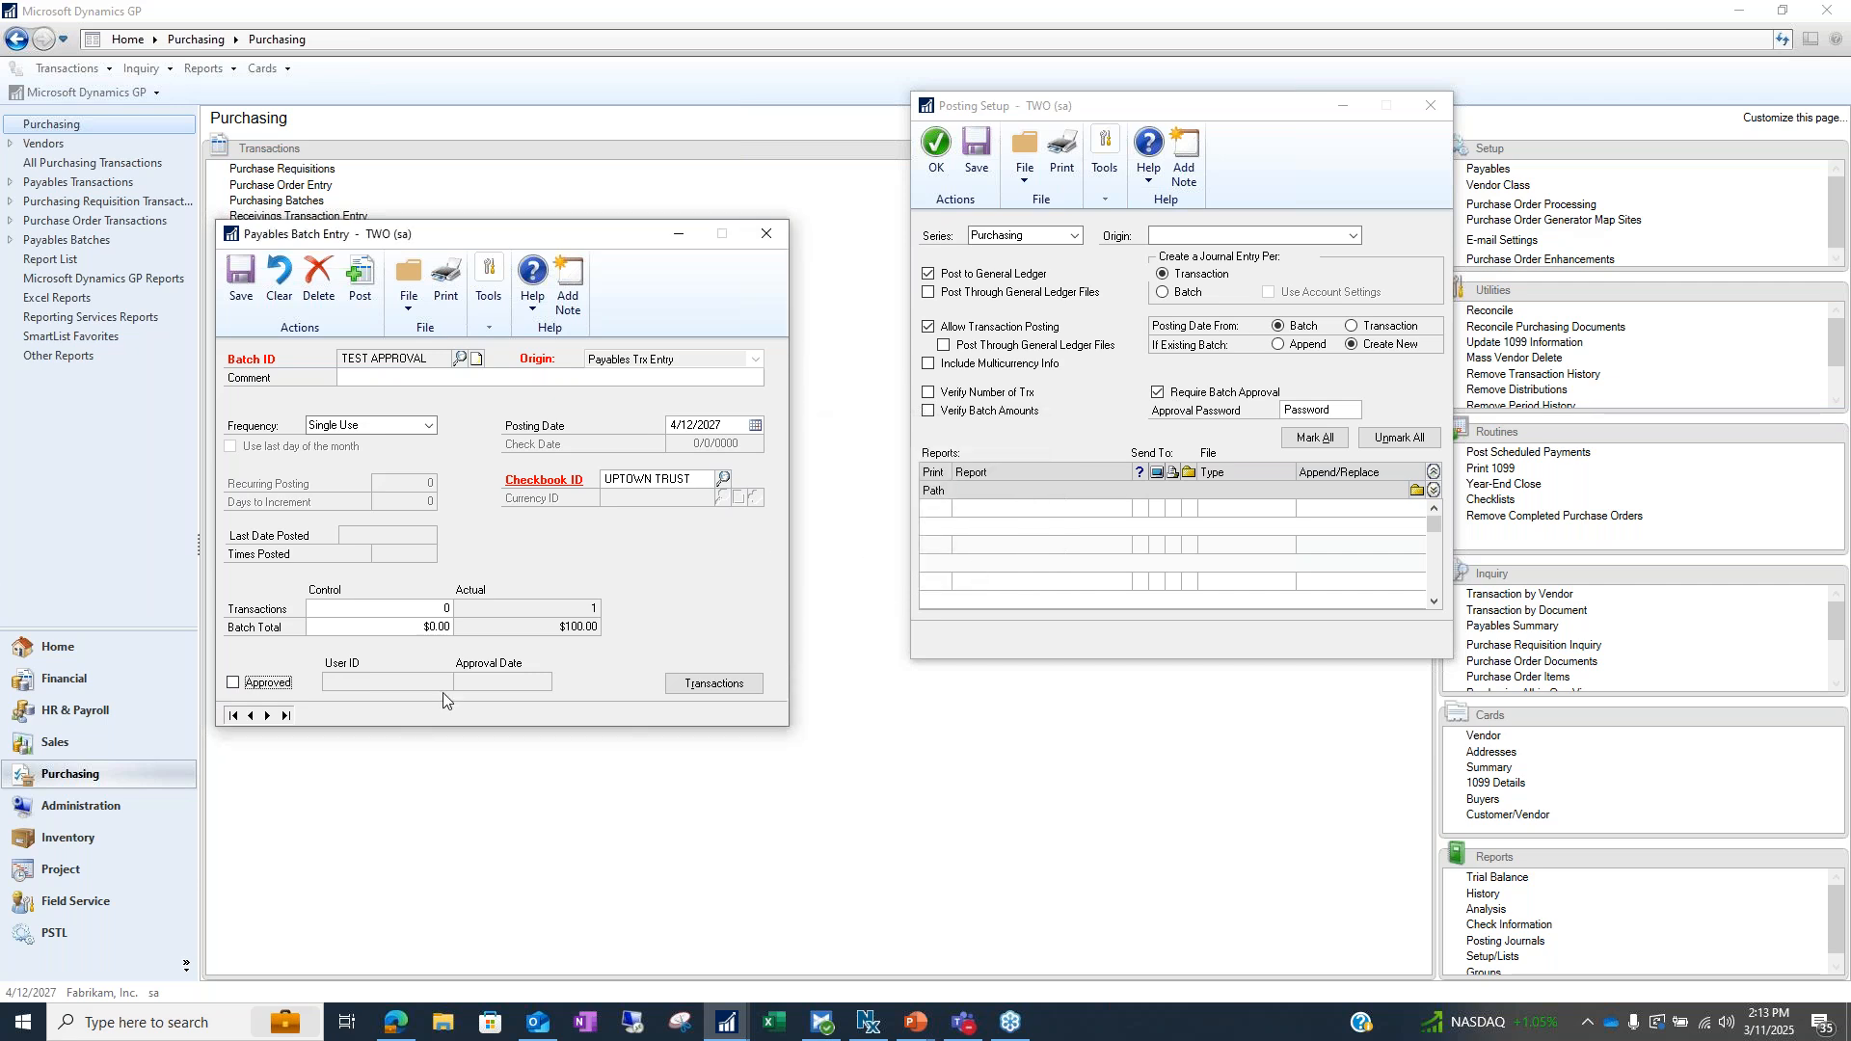
# Attempt to post the unapproved batch, then mark it Approved by entering the approval password
pyautogui.click(360, 281)
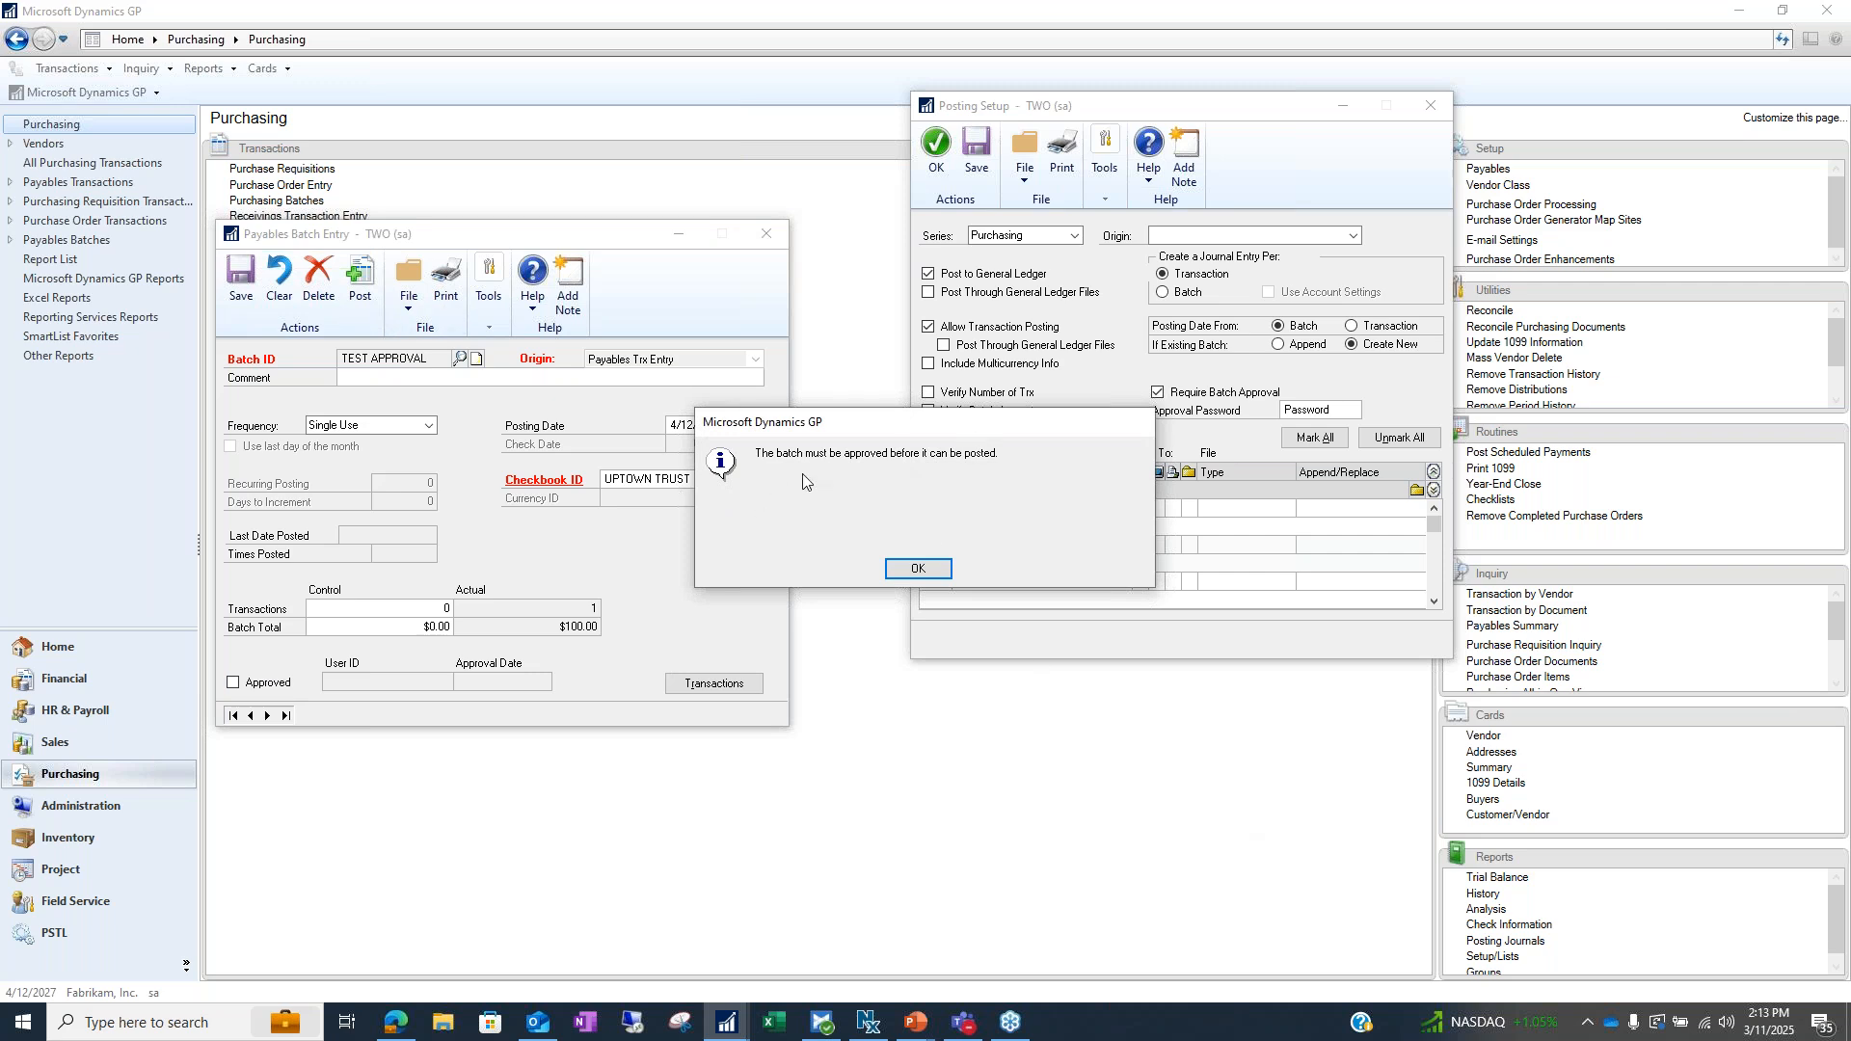
pyautogui.click(918, 563)
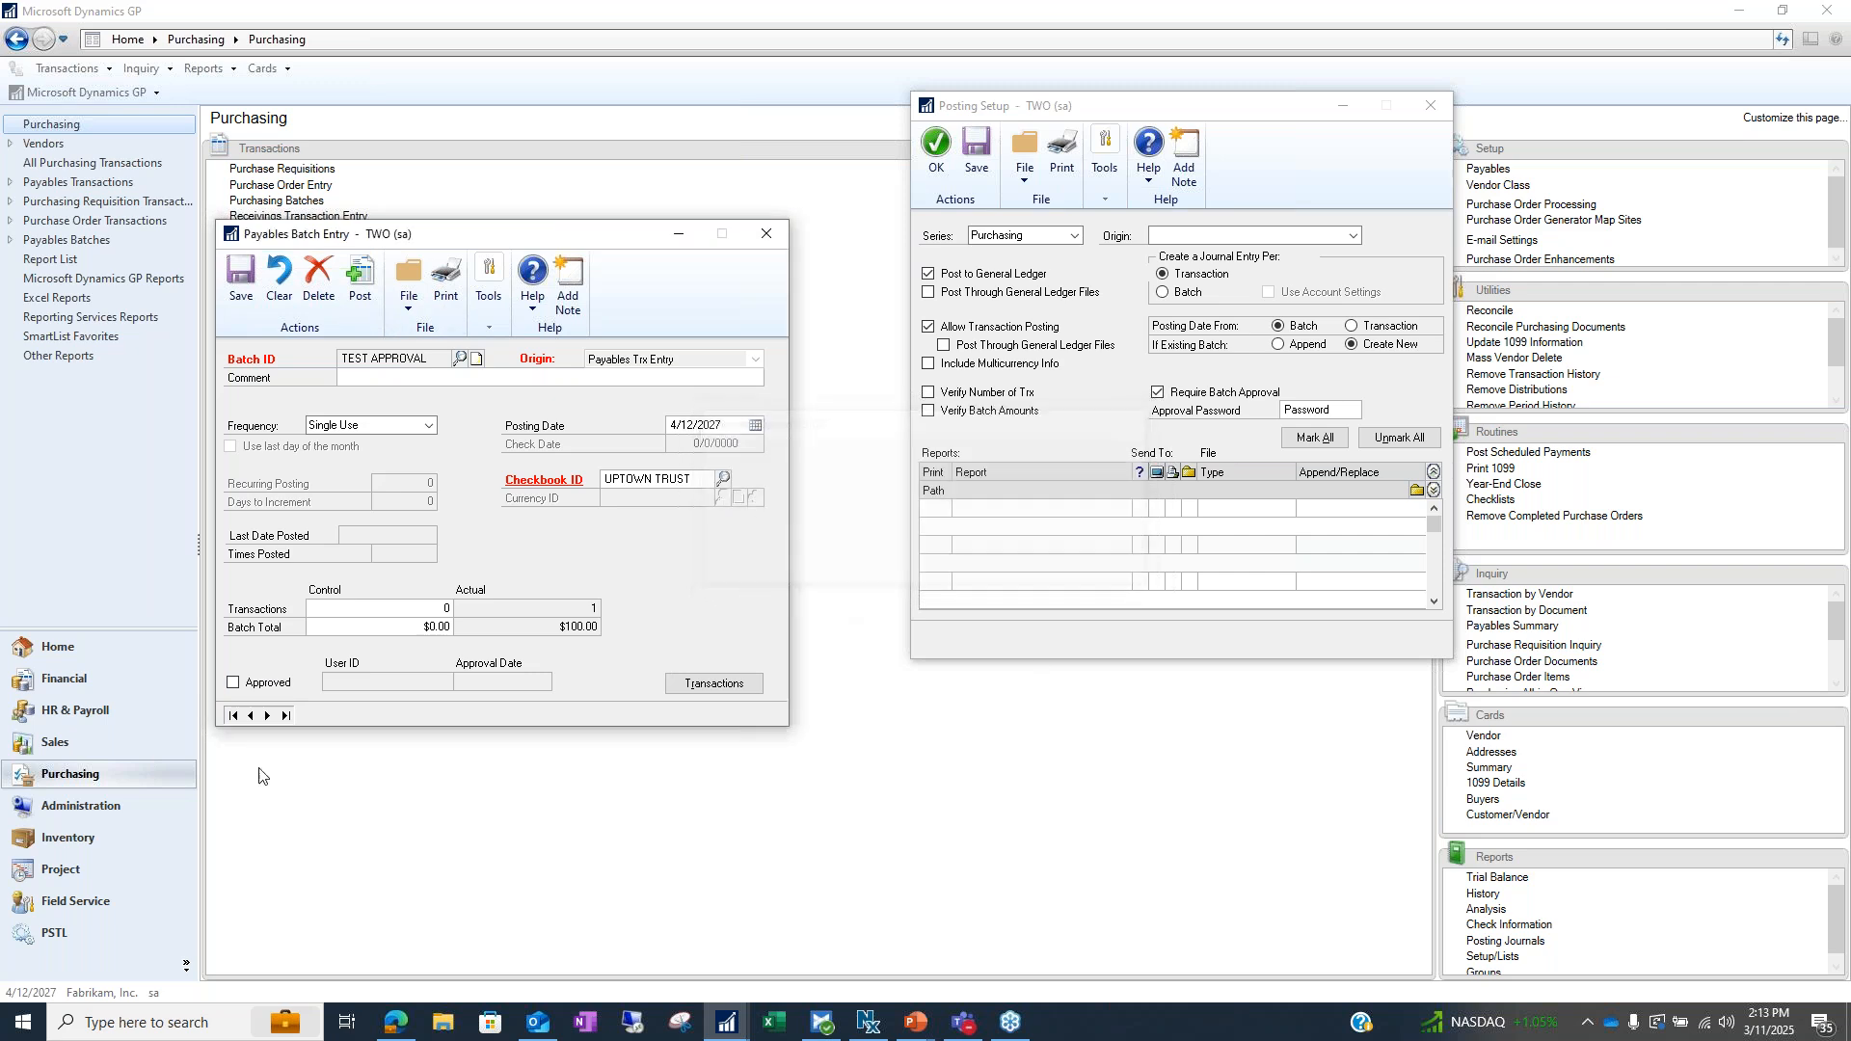
pyautogui.click(249, 681)
pyautogui.write('Passwor')
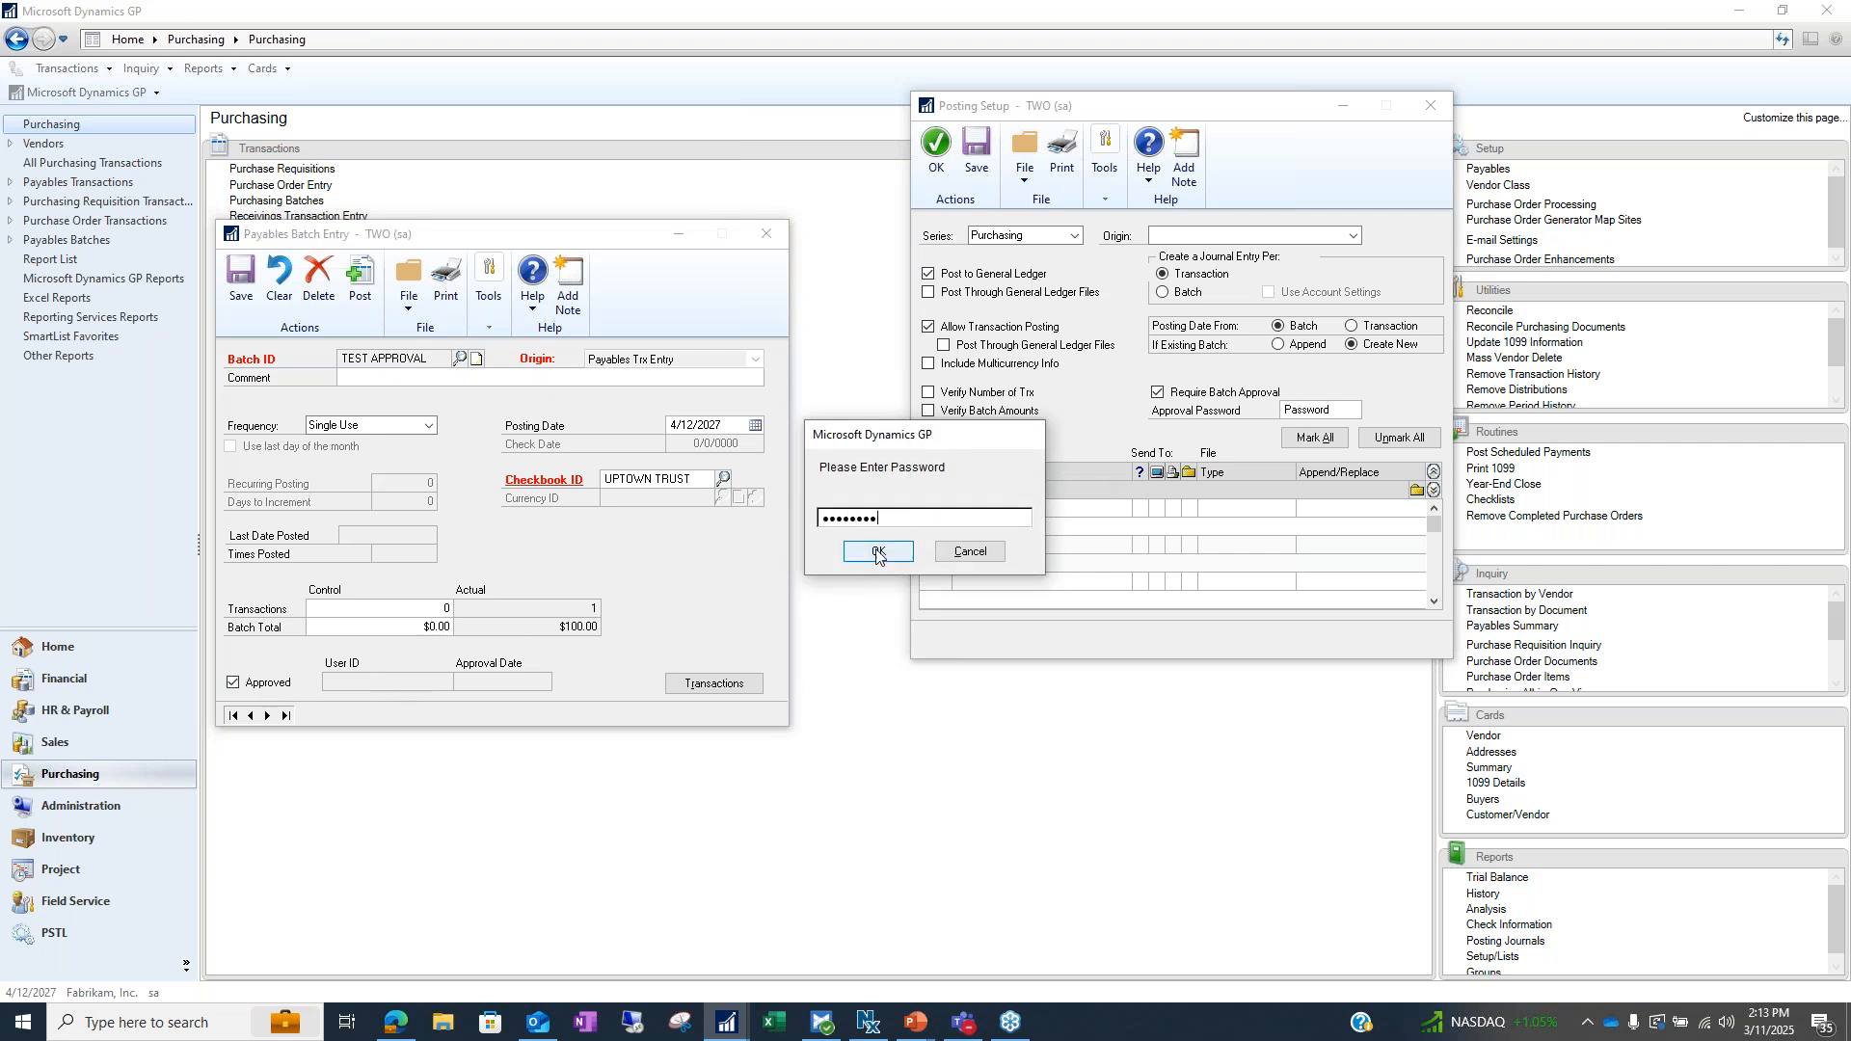
pyautogui.press('Return')
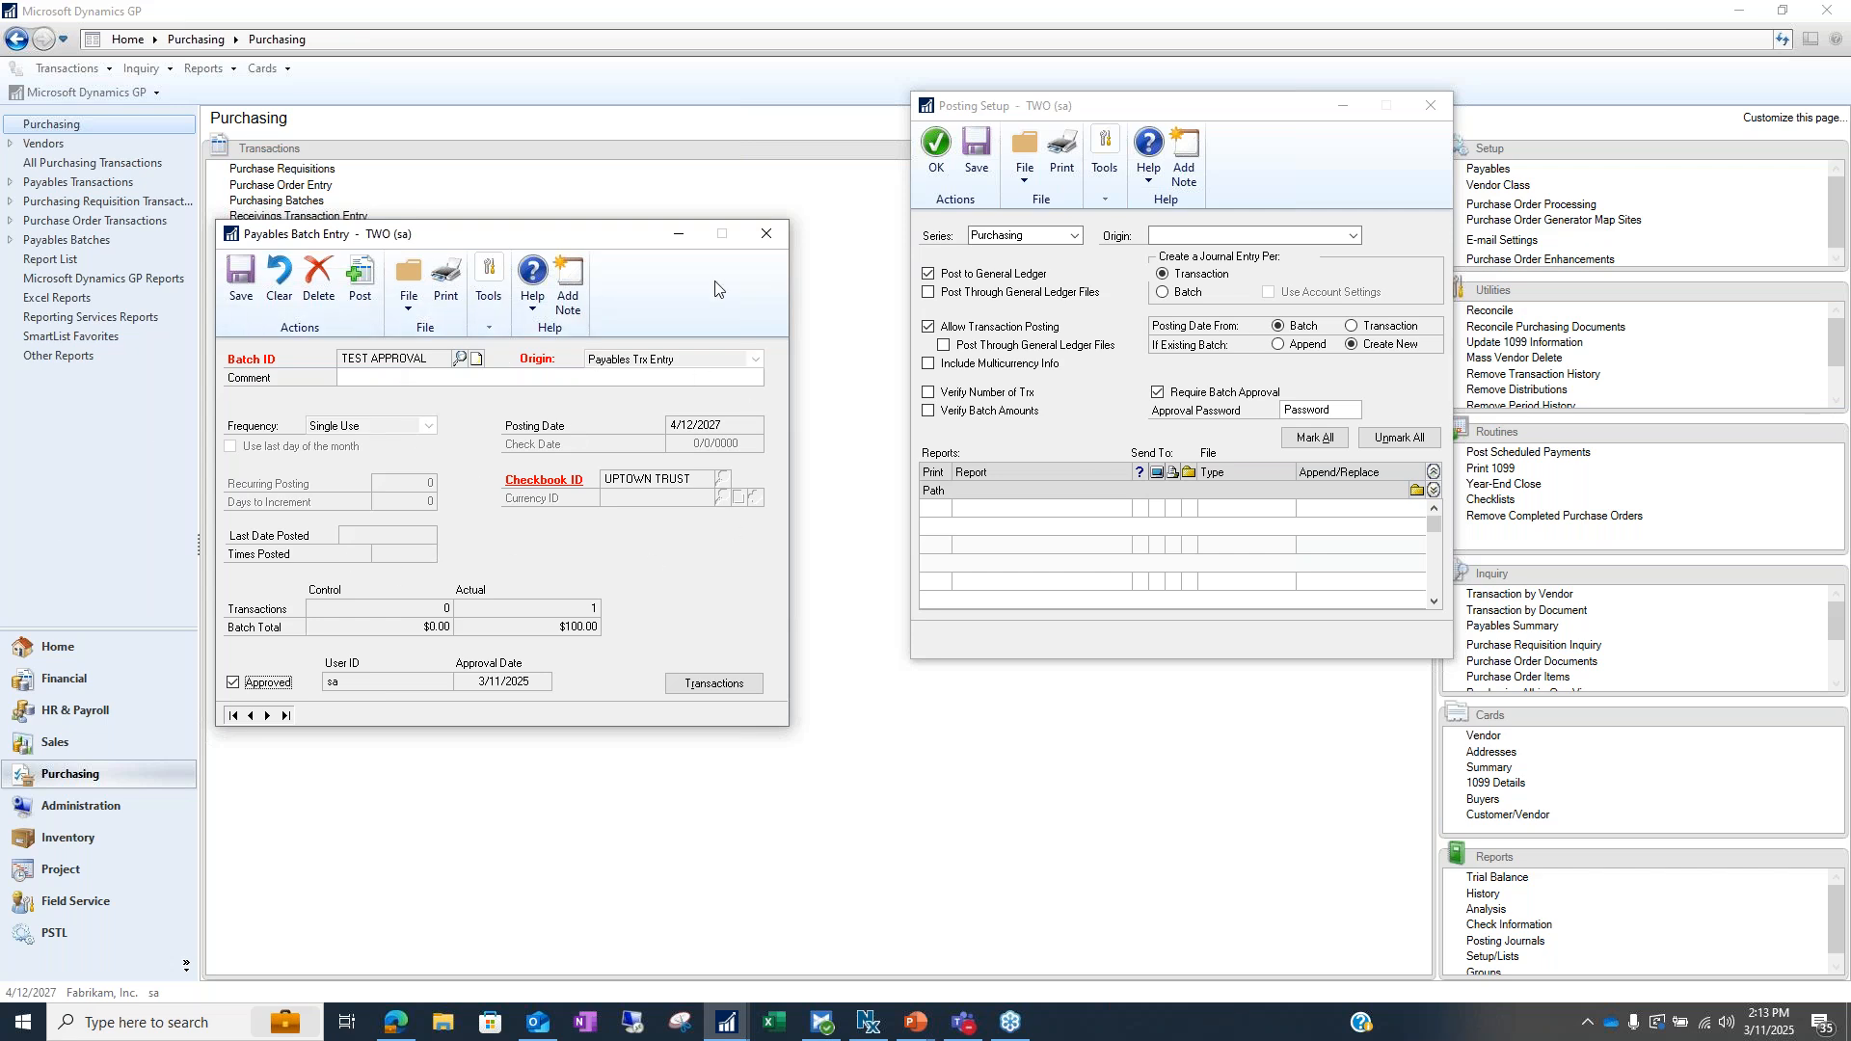
pyautogui.moveTo(457, 236); pyautogui.dragTo(395, 226)
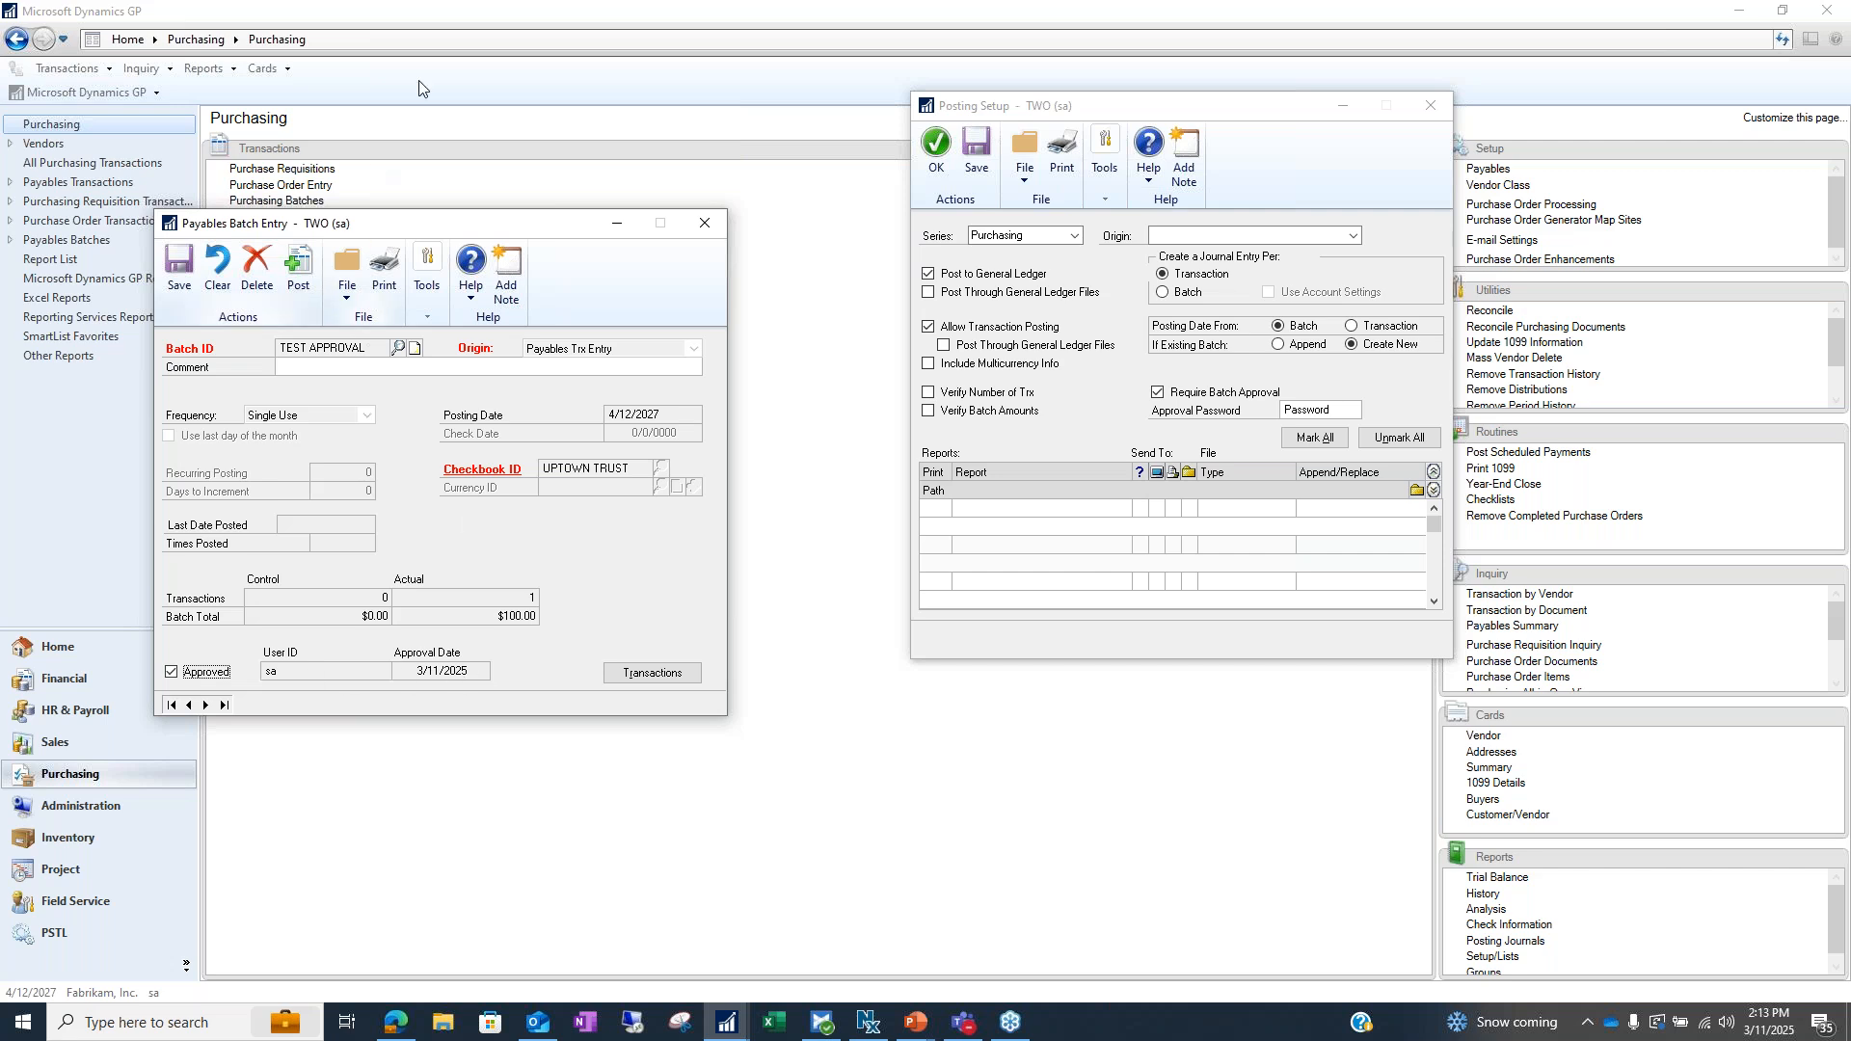
# Choose the Payment Entry origin, enlarge Posting Setup, and stop printing the Payment Distribution Summary
pyautogui.click(613, 234)
pyautogui.click(1353, 235)
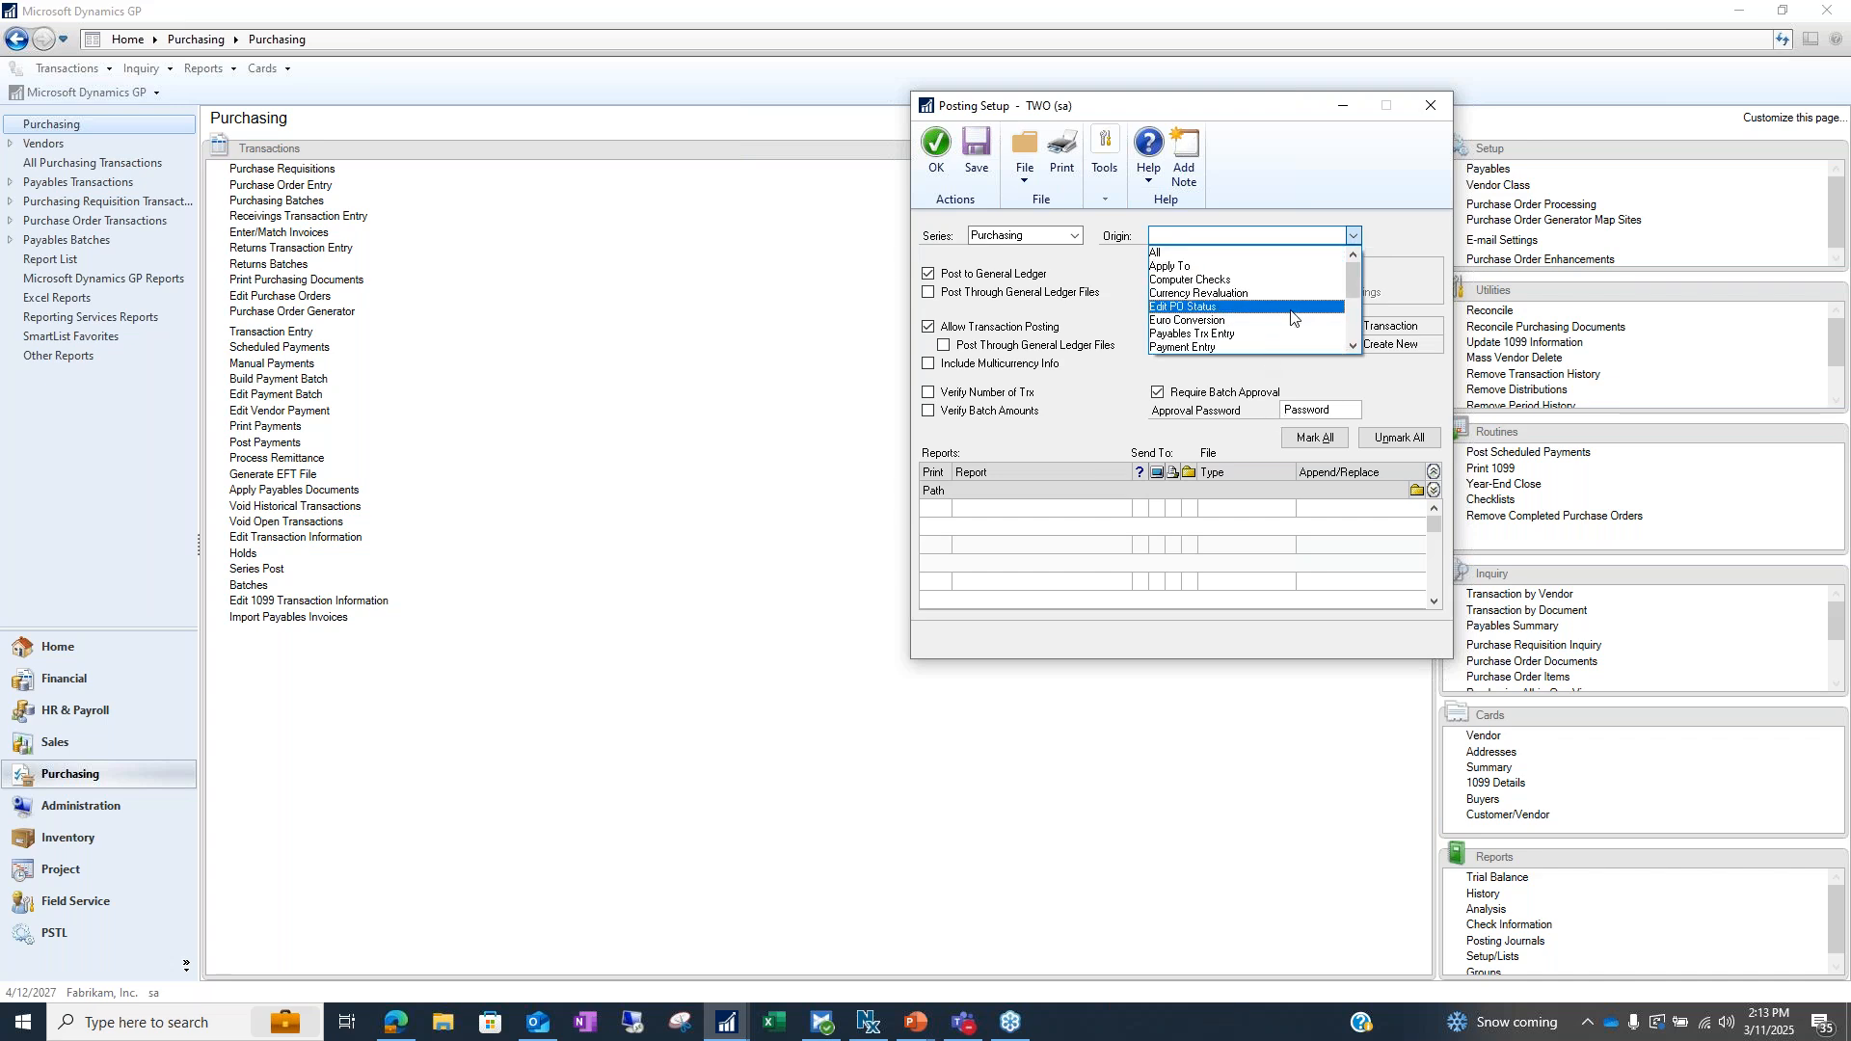
pyautogui.scroll(-2, 1291, 318)
pyautogui.click(1213, 328)
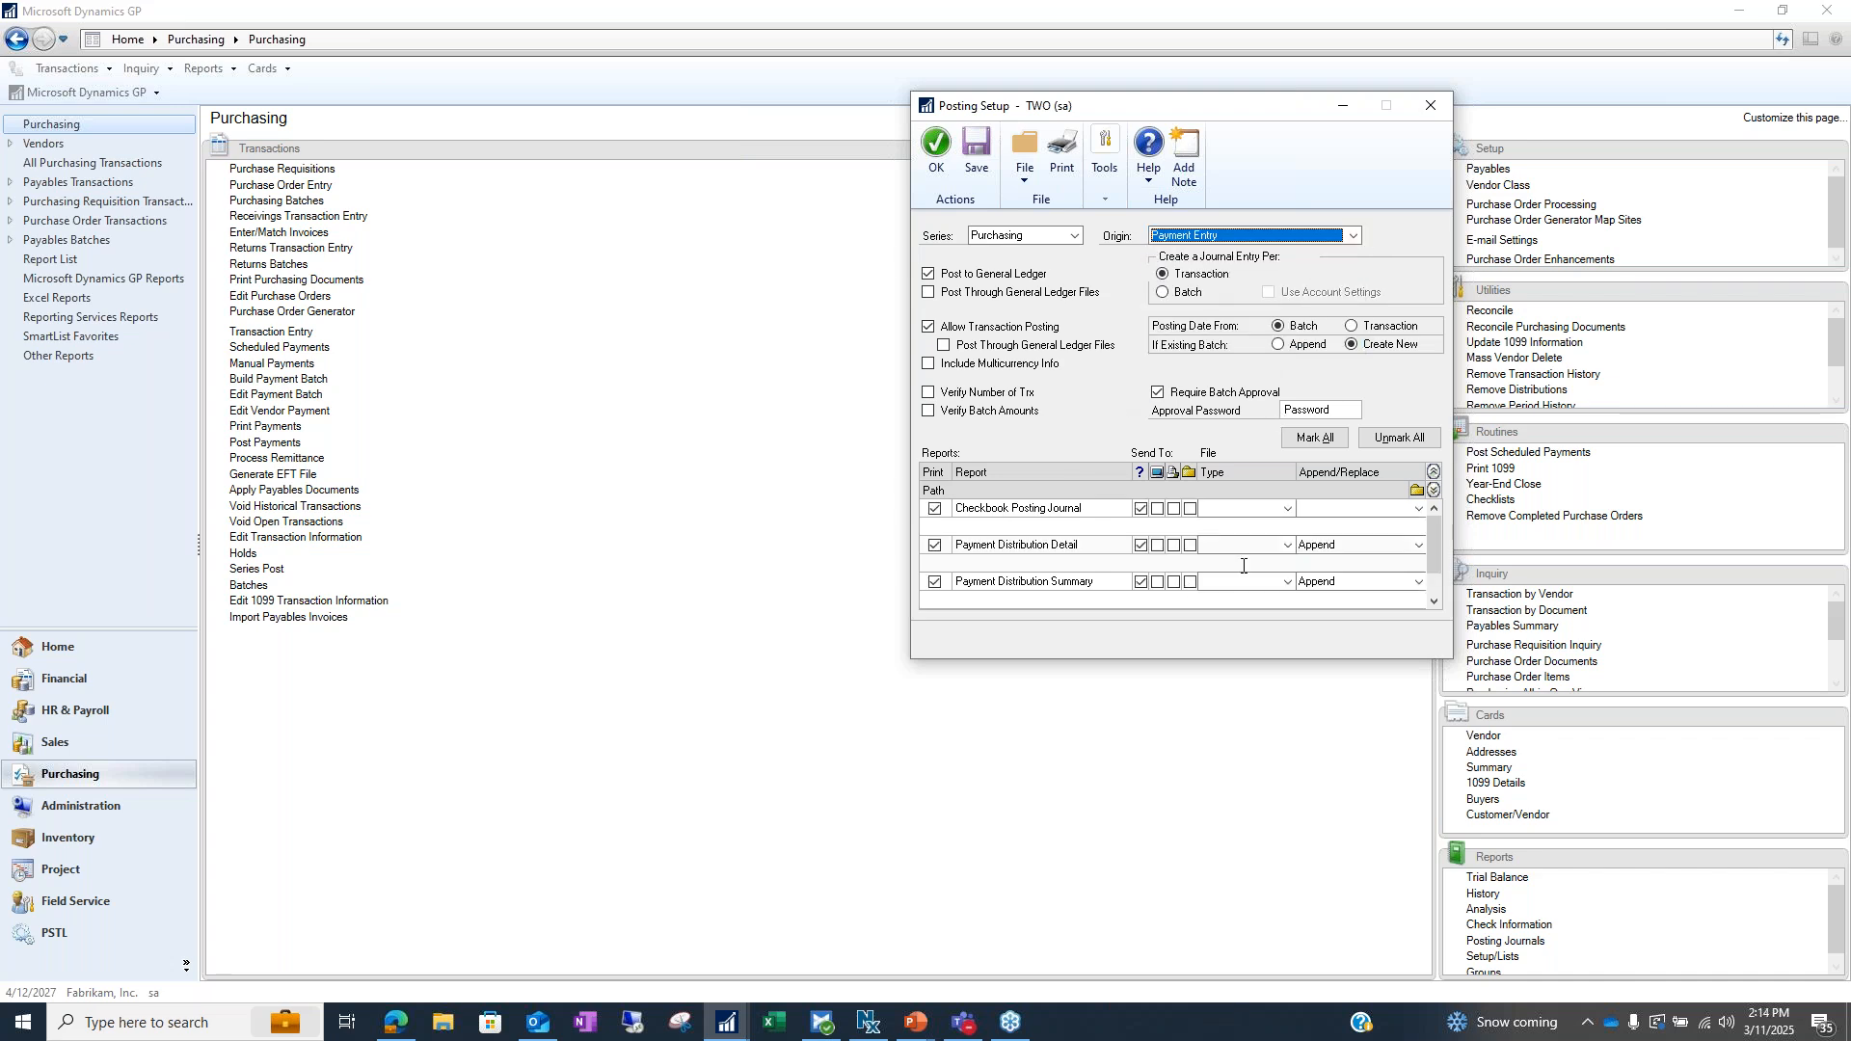
pyautogui.moveTo(1293, 653); pyautogui.dragTo(1316, 763)
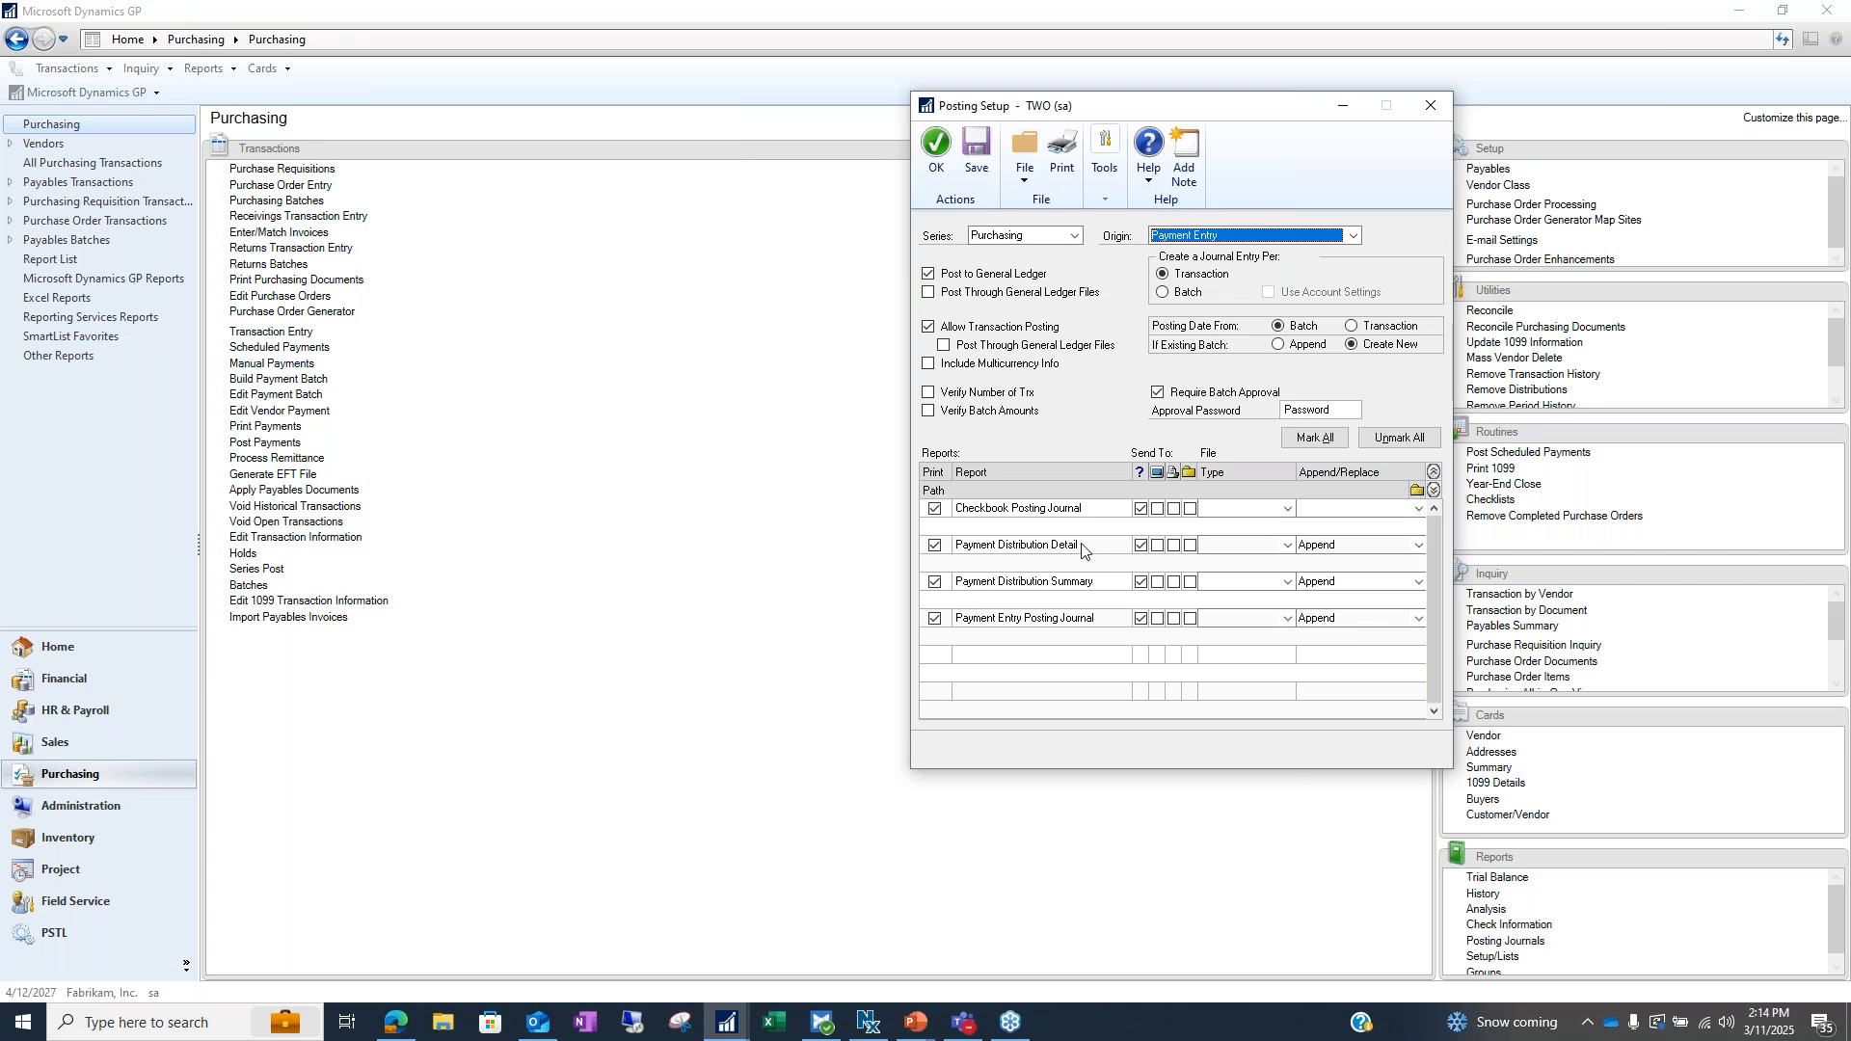
pyautogui.click(933, 583)
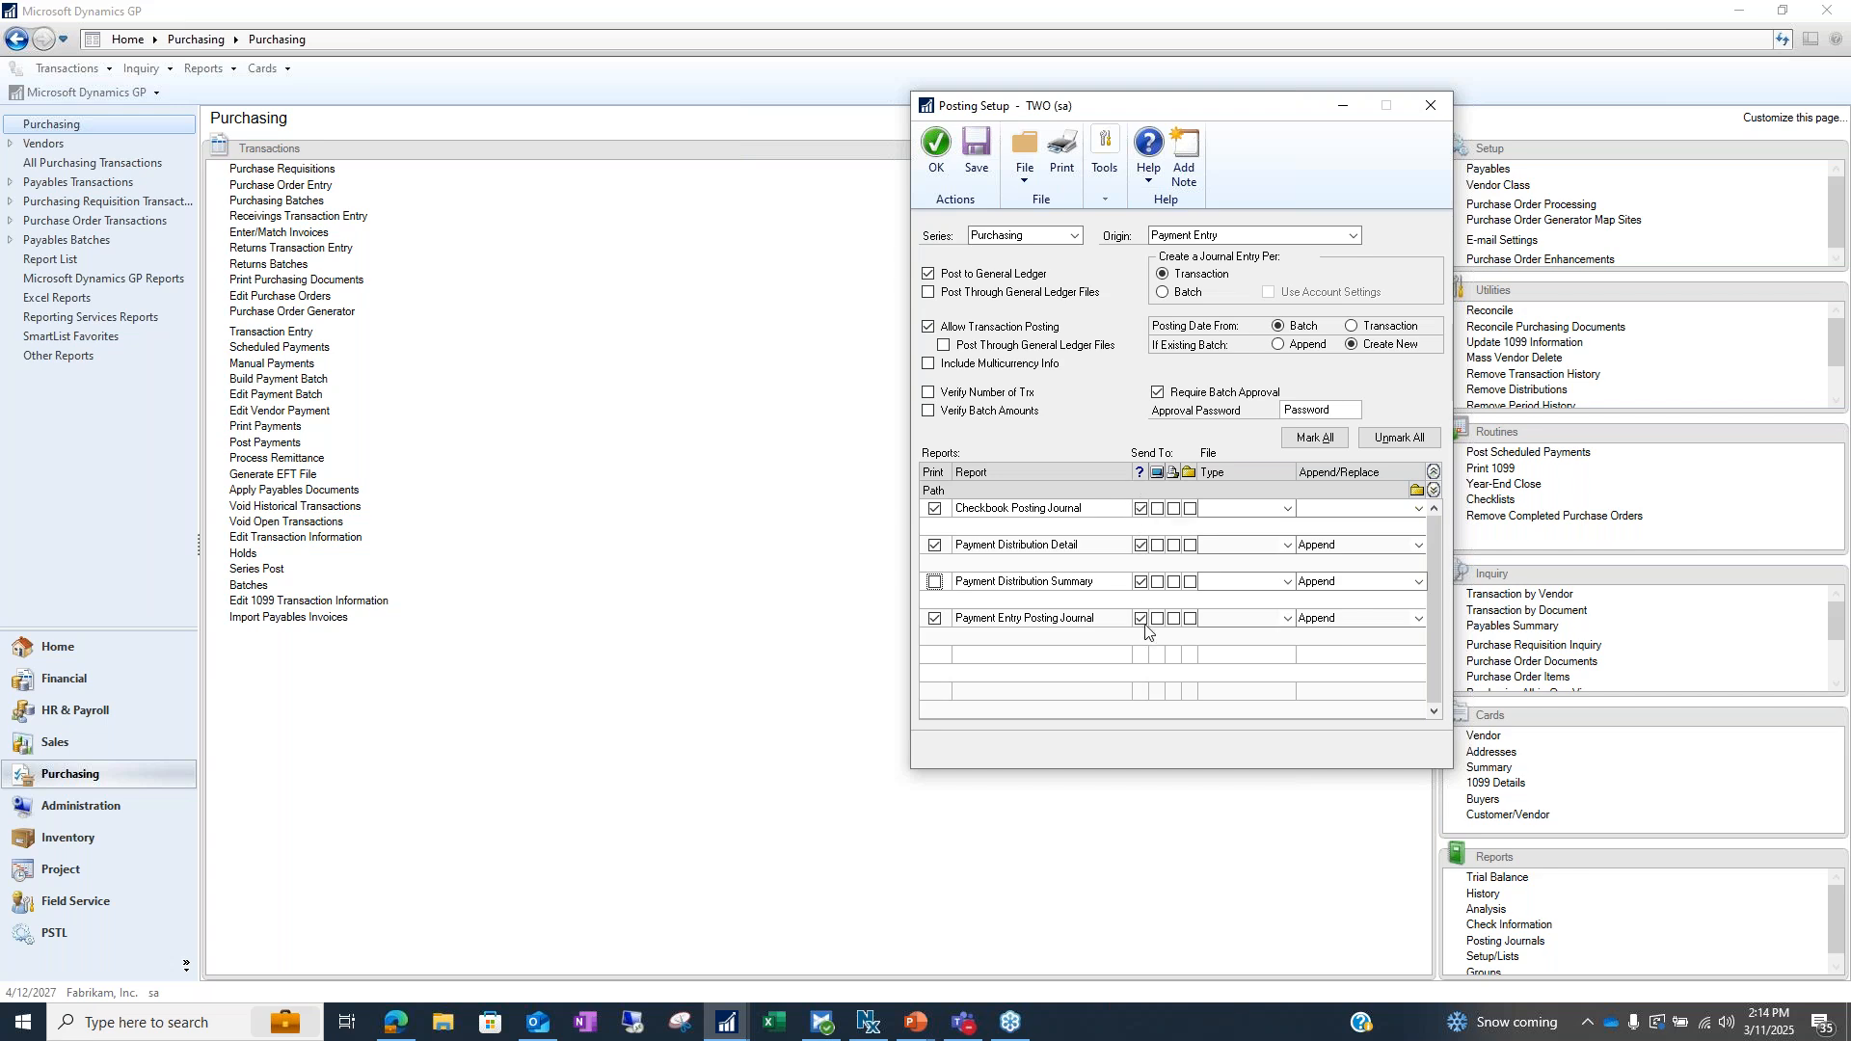
# Change the Checkbook Posting Journal Send To options to screen and file instead of printer
pyautogui.click(1158, 509)
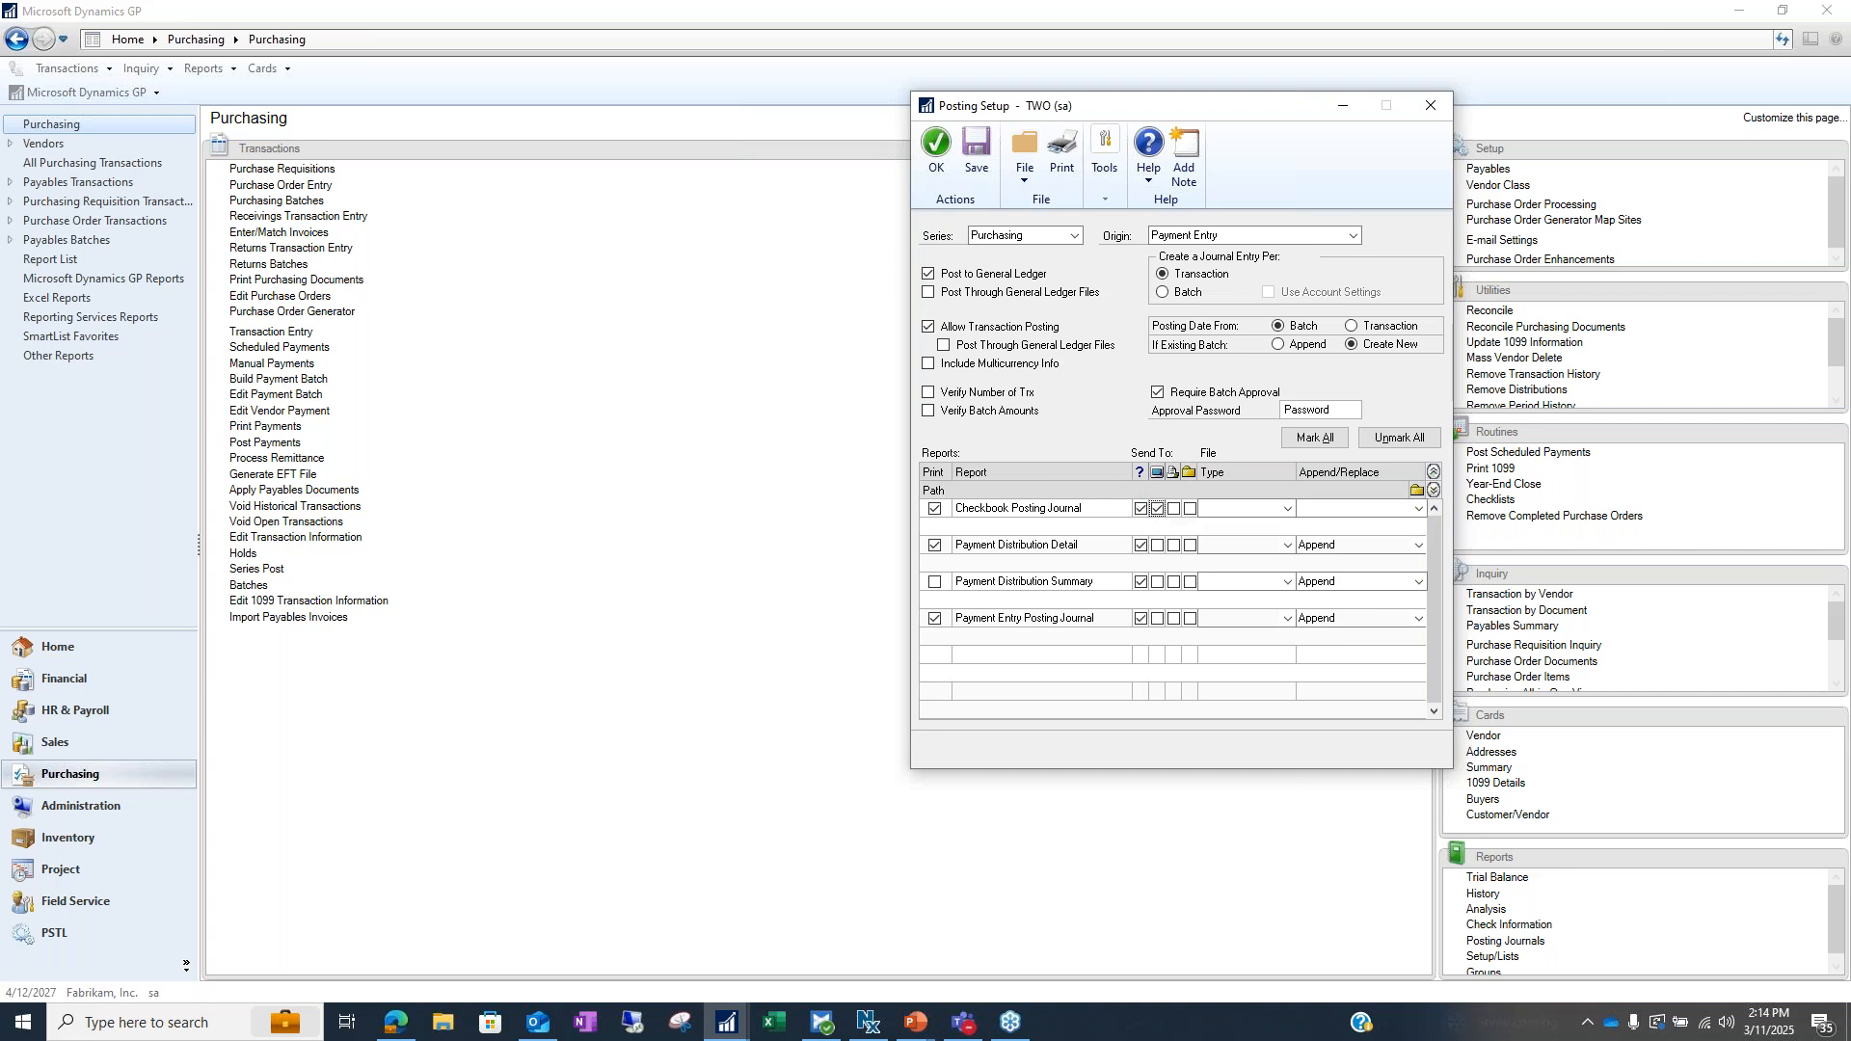
pyautogui.click(1141, 509)
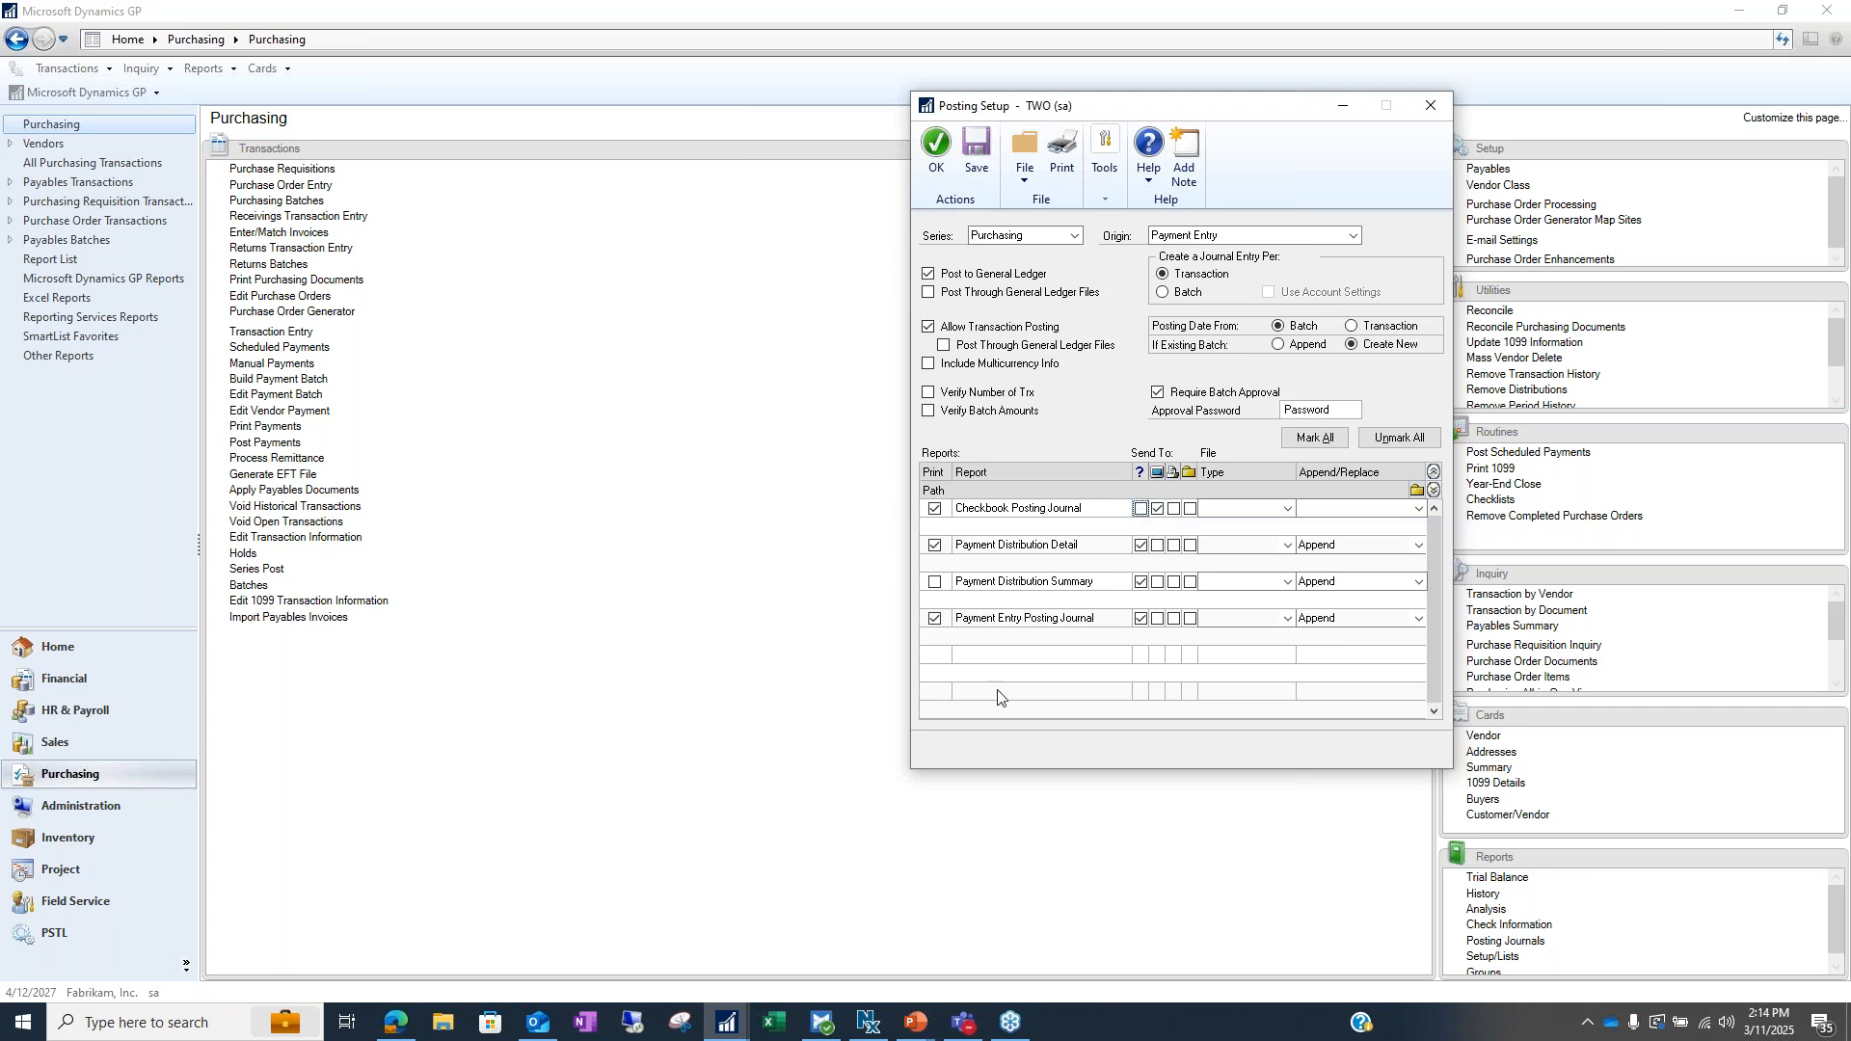
pyautogui.click(1141, 509)
pyautogui.click(1157, 509)
pyautogui.click(1173, 509)
pyautogui.click(1189, 509)
# Keep the journal file type as Text file with Append, leaving the file path unset
pyautogui.click(1288, 510)
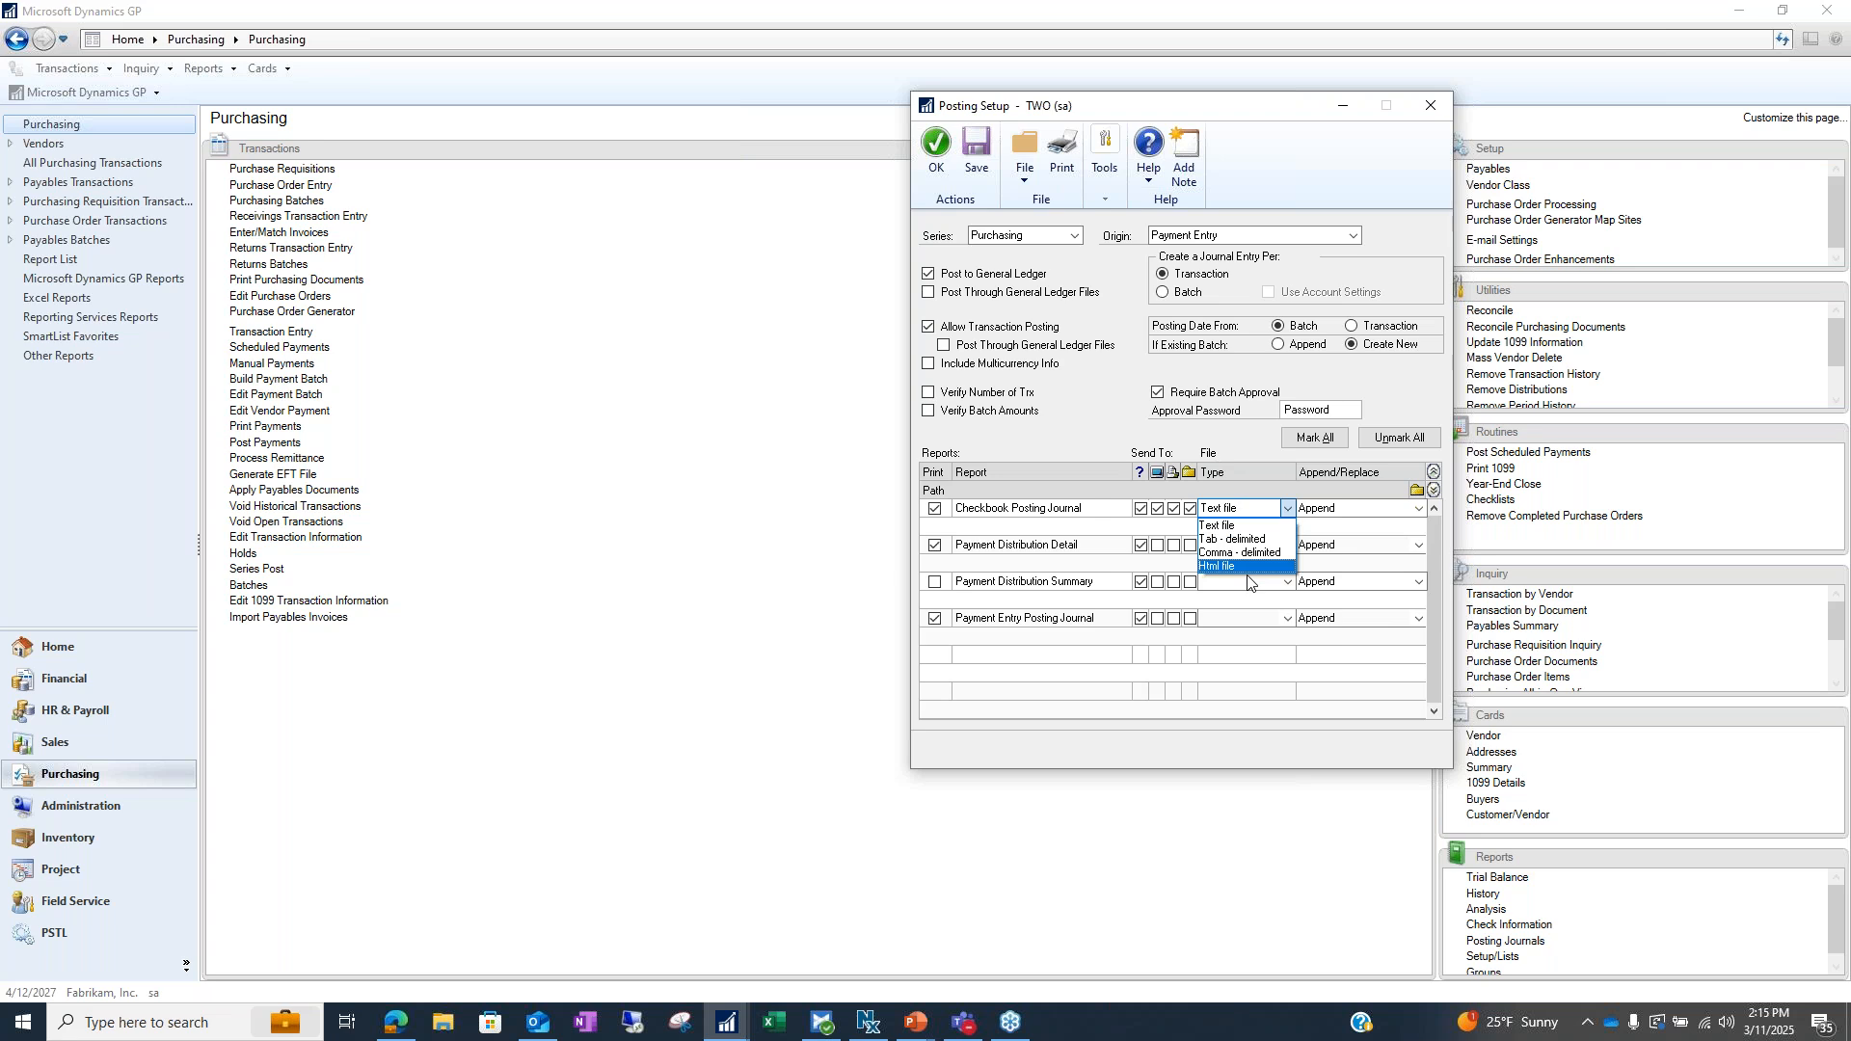
pyautogui.click(1222, 525)
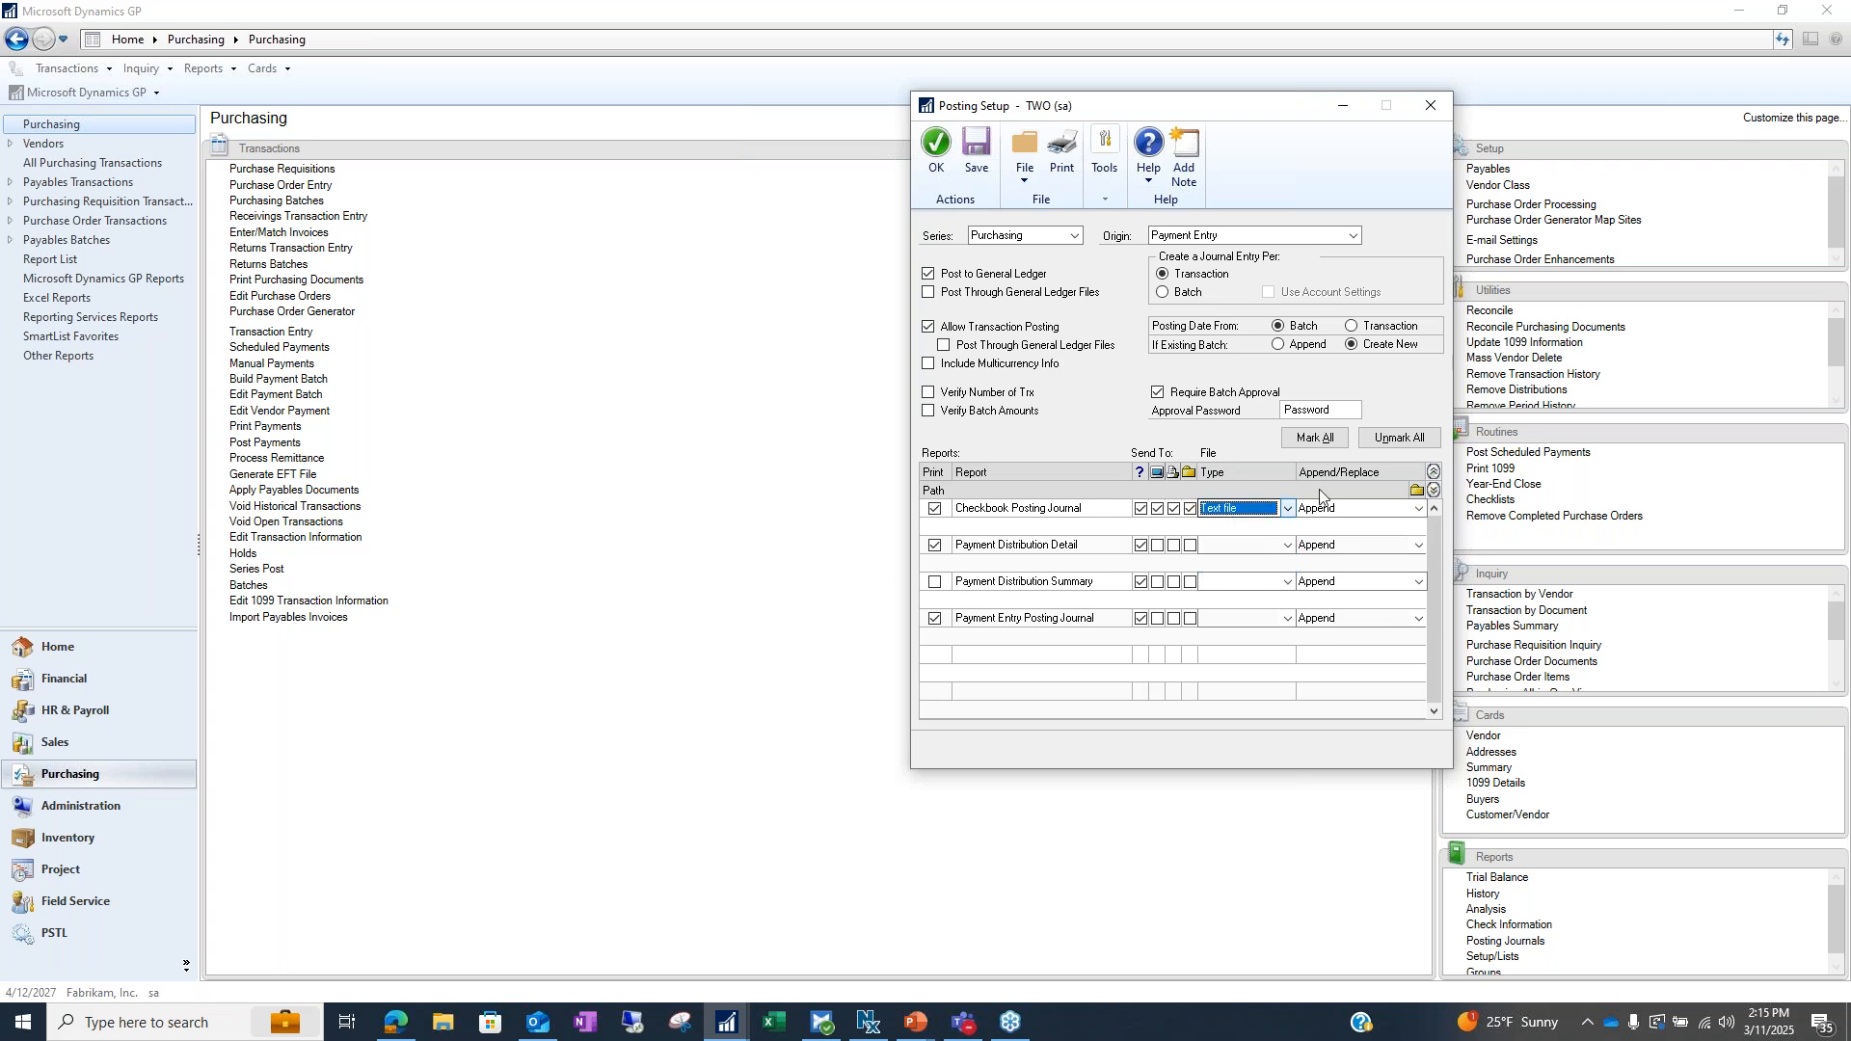
pyautogui.click(1418, 508)
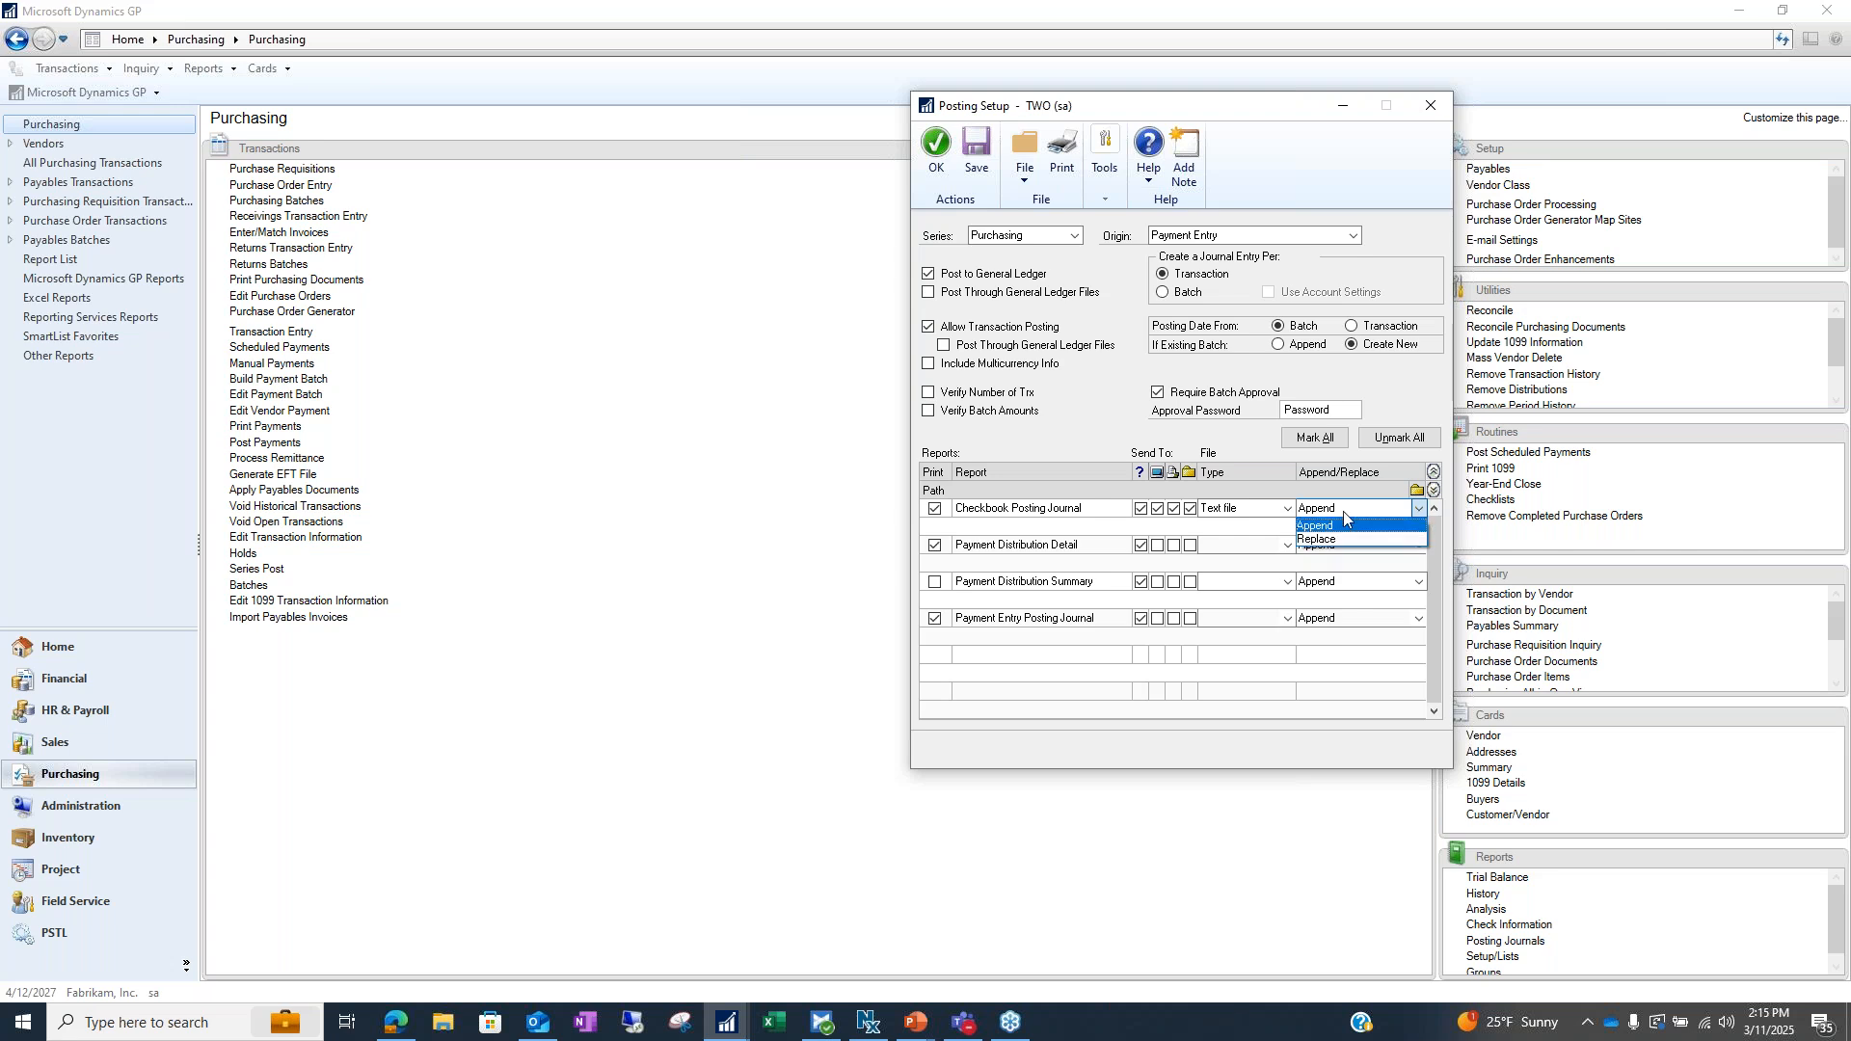
pyautogui.click(1378, 522)
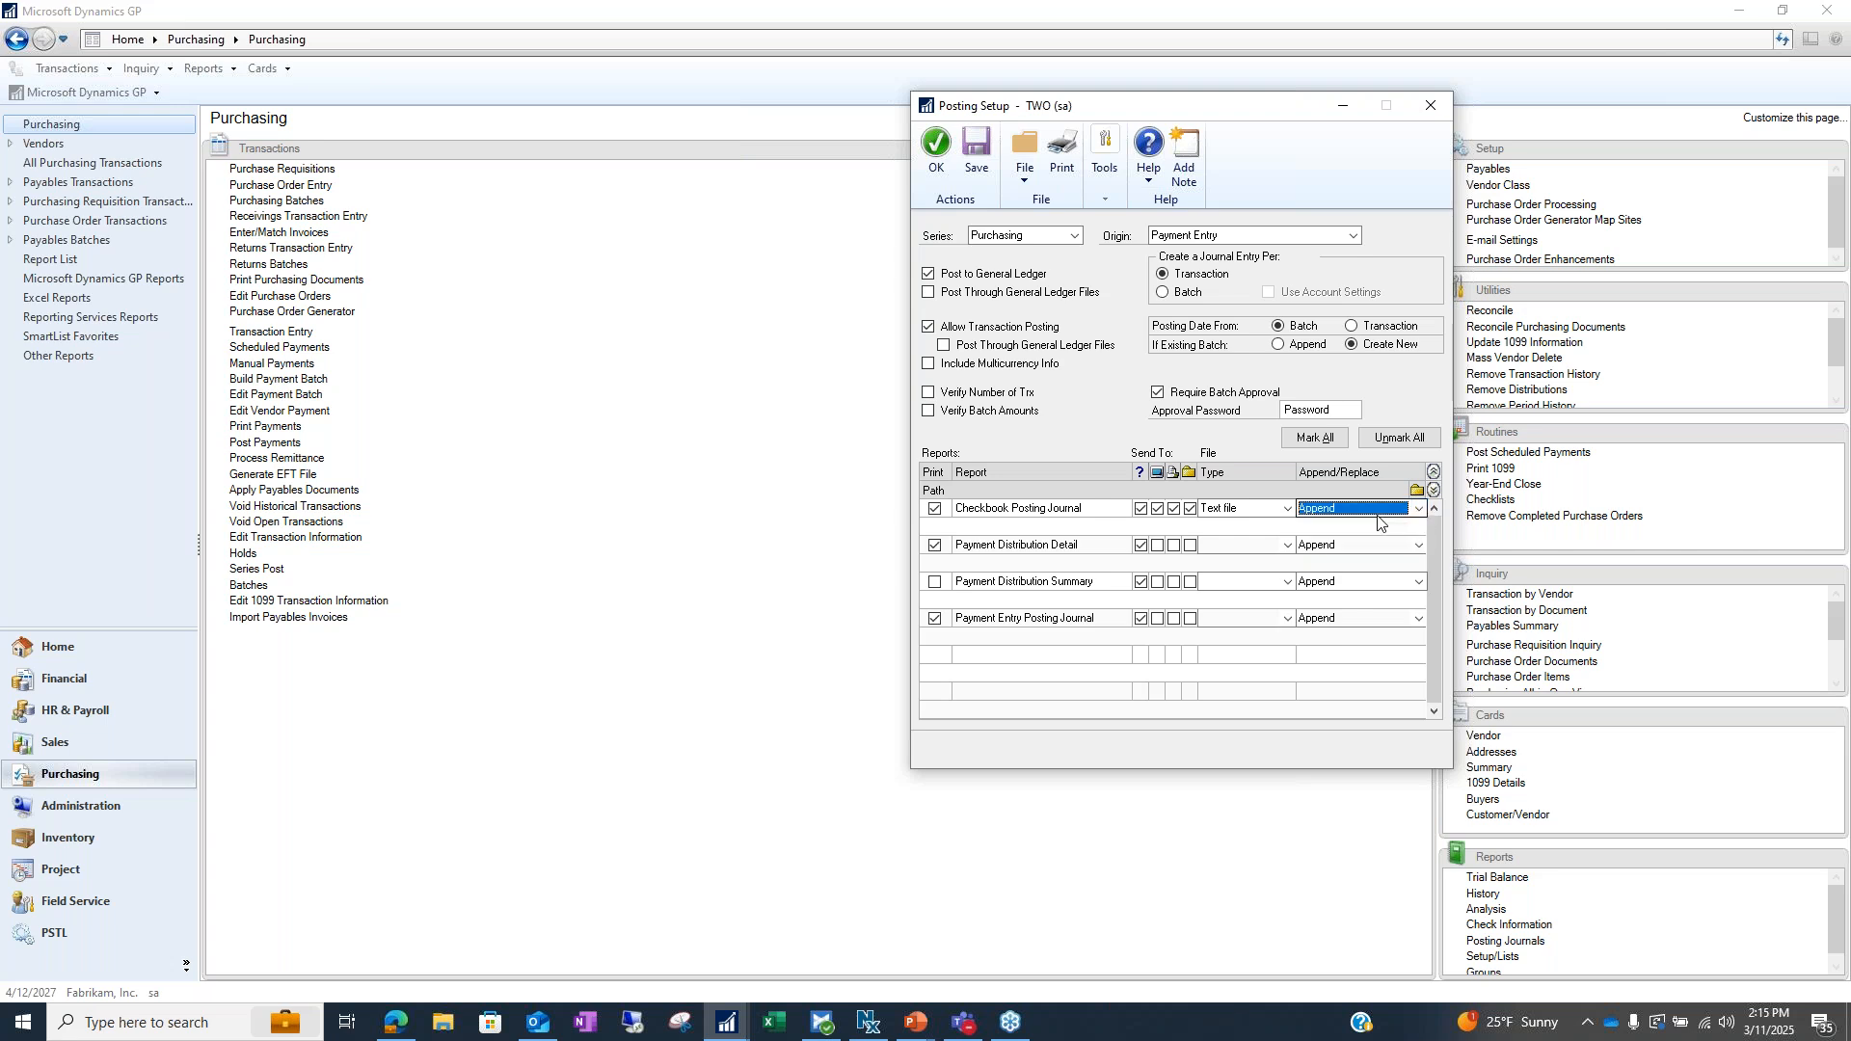
pyautogui.click(1039, 531)
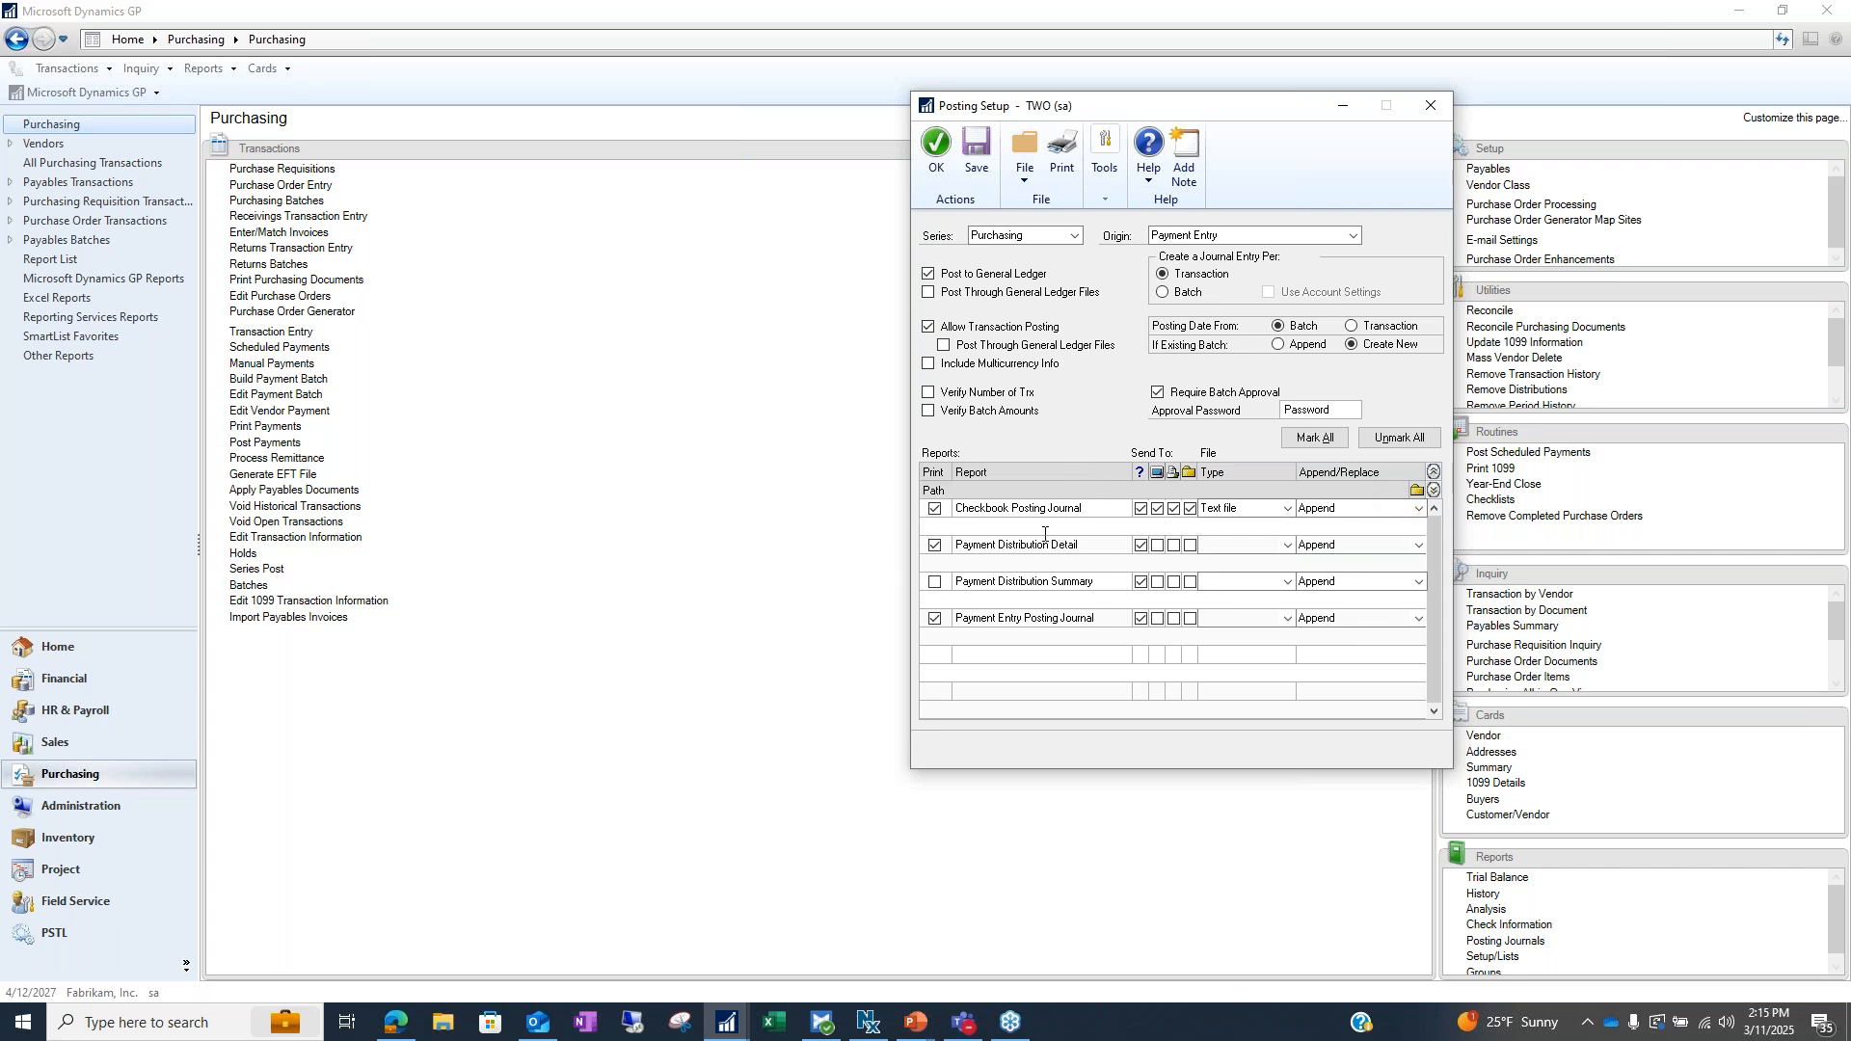
pyautogui.click(1416, 490)
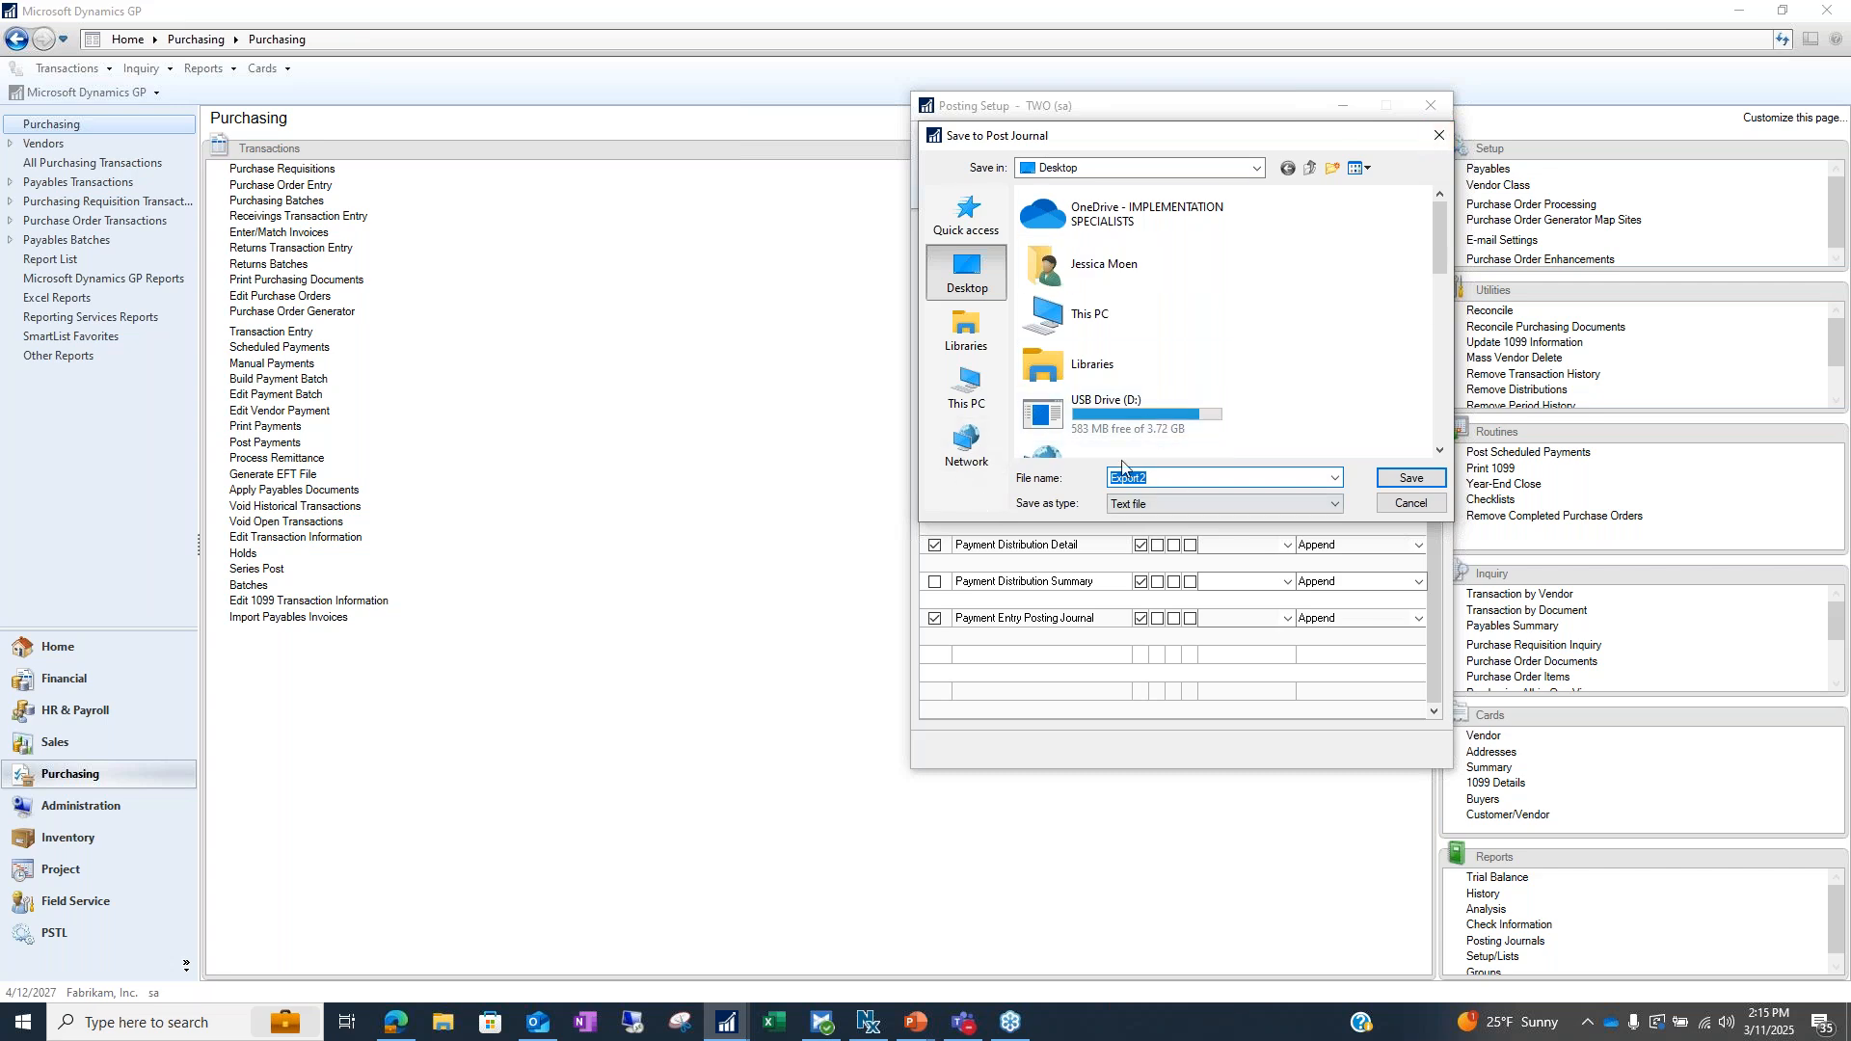
pyautogui.click(1439, 135)
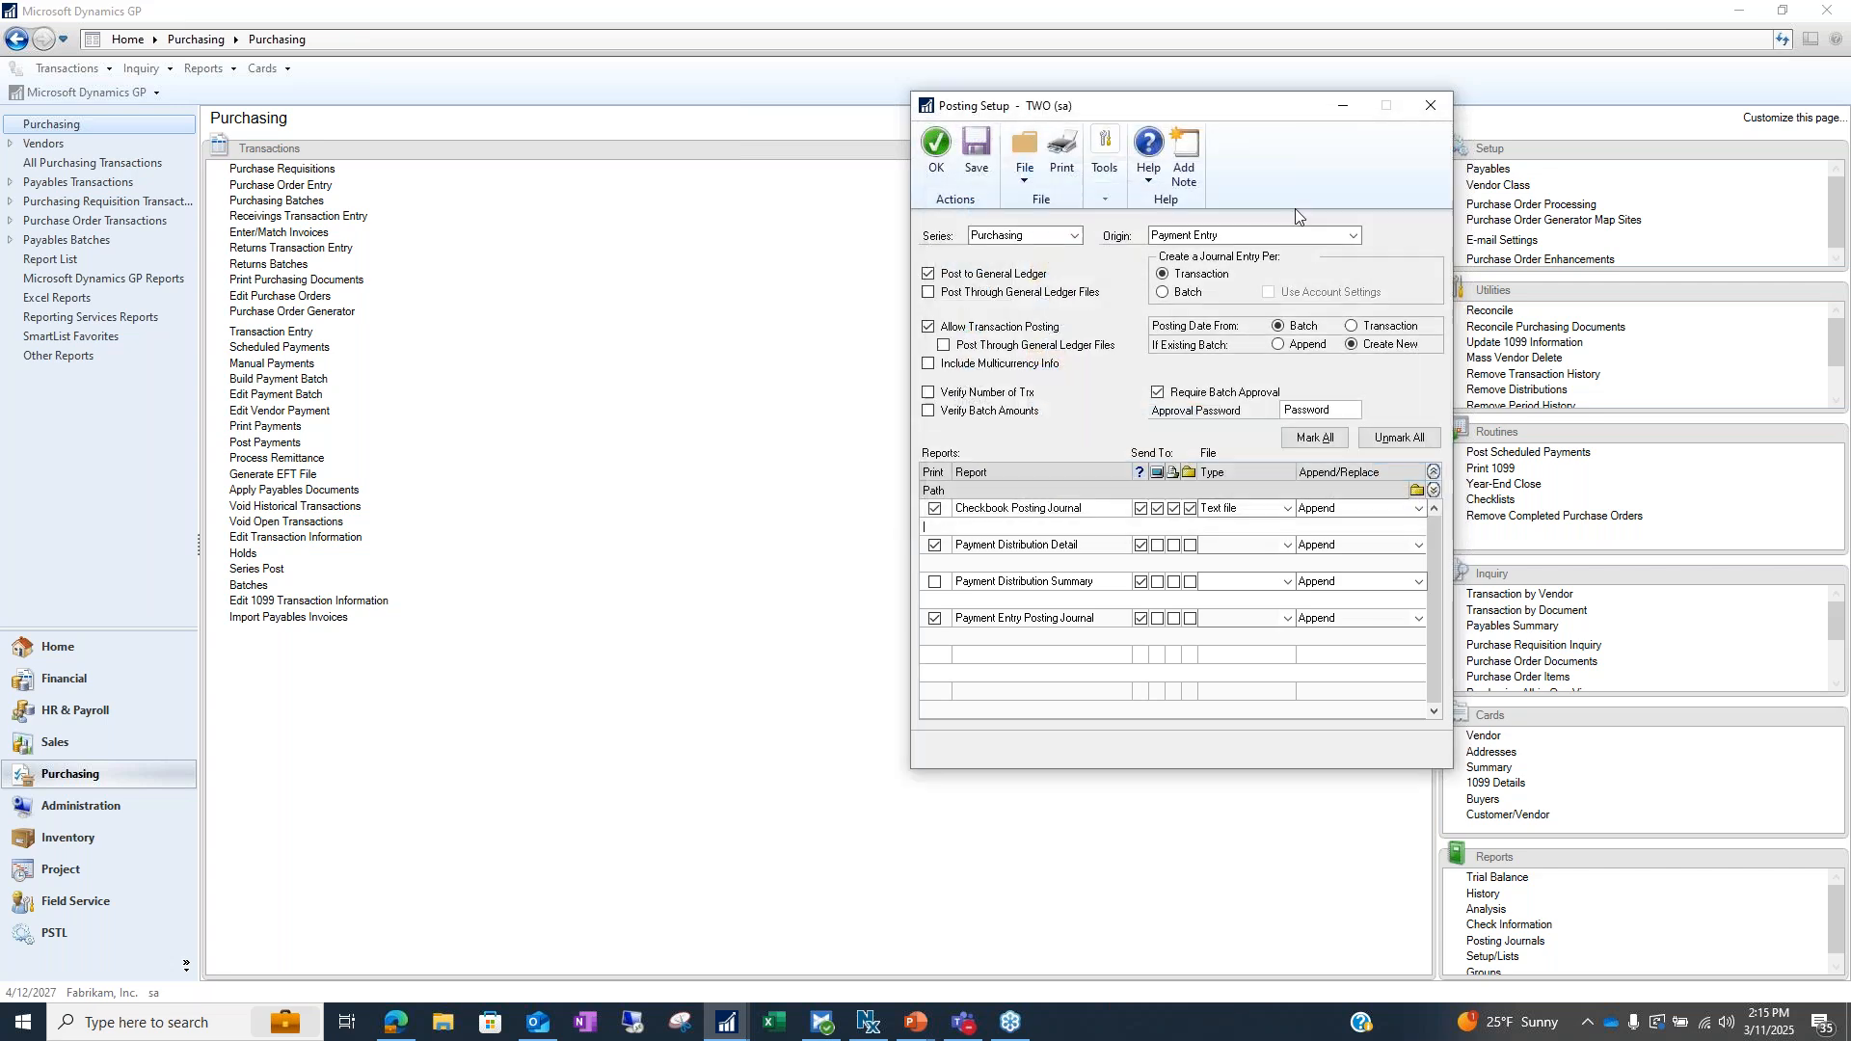
# Drop the extra journal outputs, save Posting Setup, and advance PowerPoint to the Account Maintenance Window slide
pyautogui.click(1173, 509)
pyautogui.click(1157, 509)
pyautogui.click(927, 150)
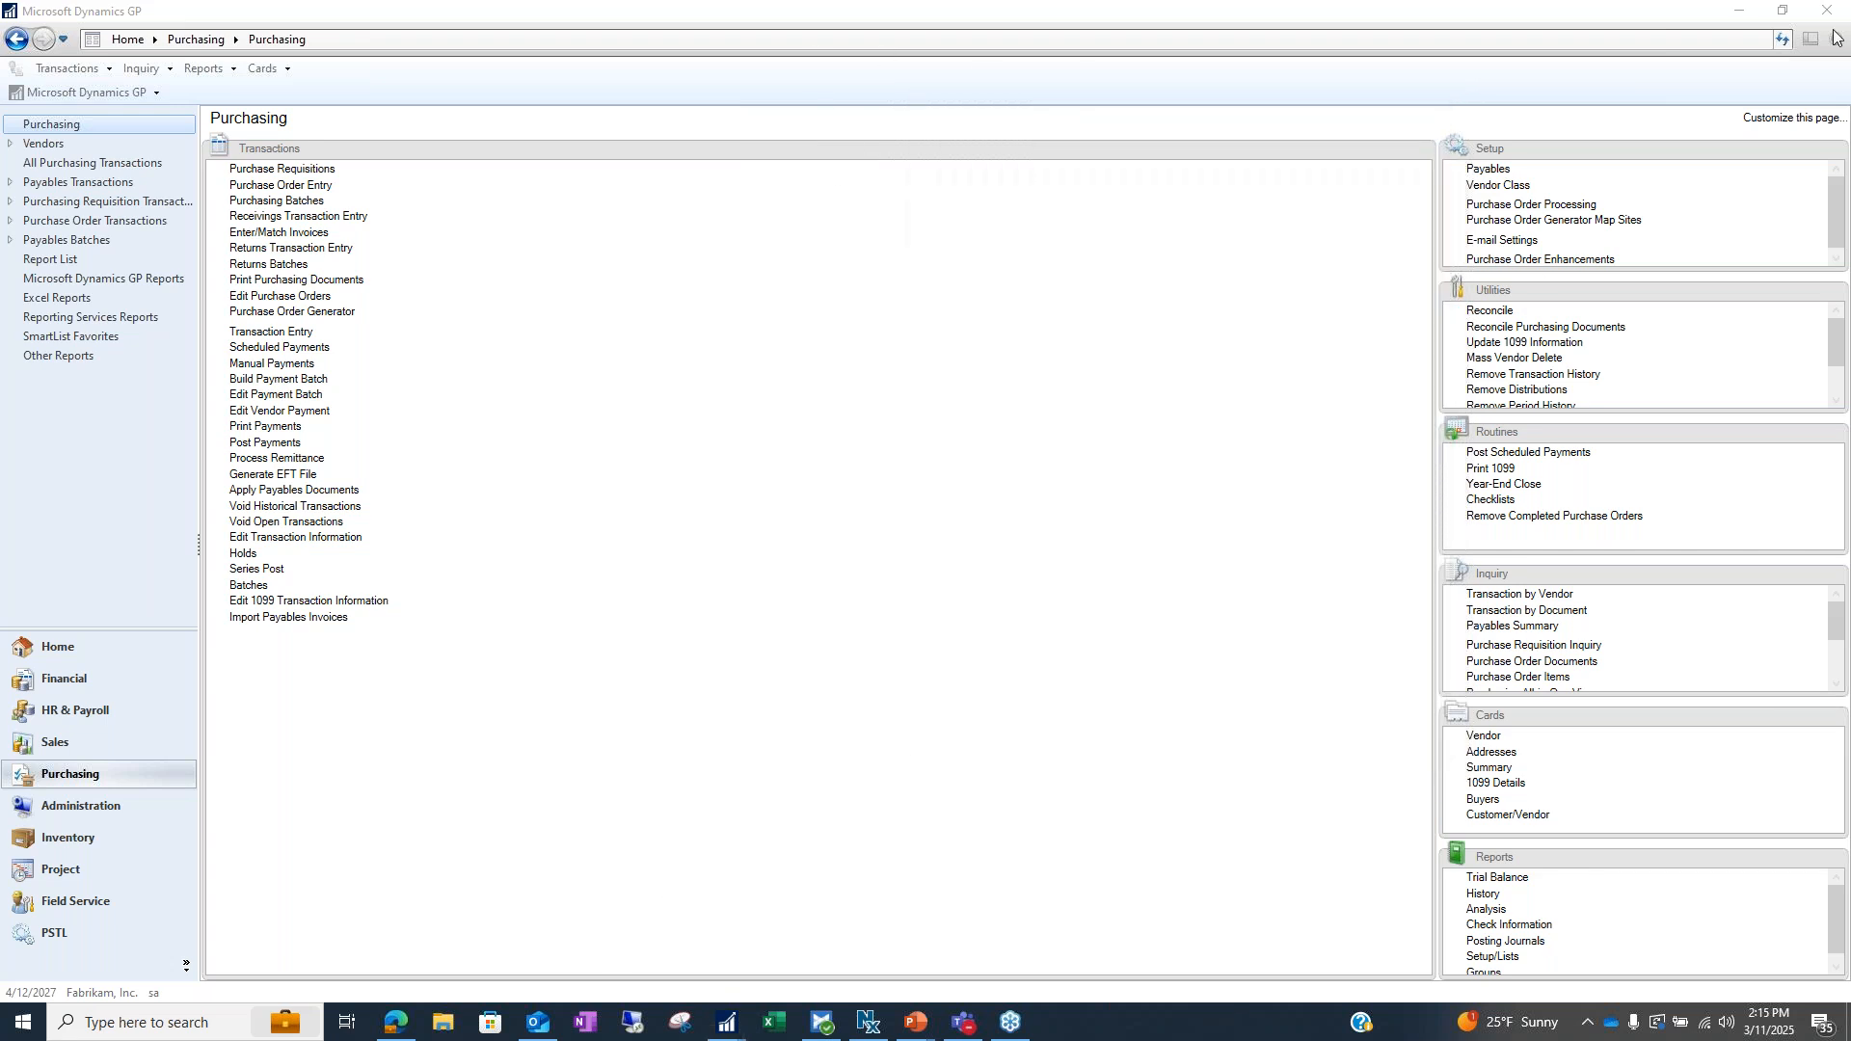
pyautogui.hotkey('alt', 'Tab')
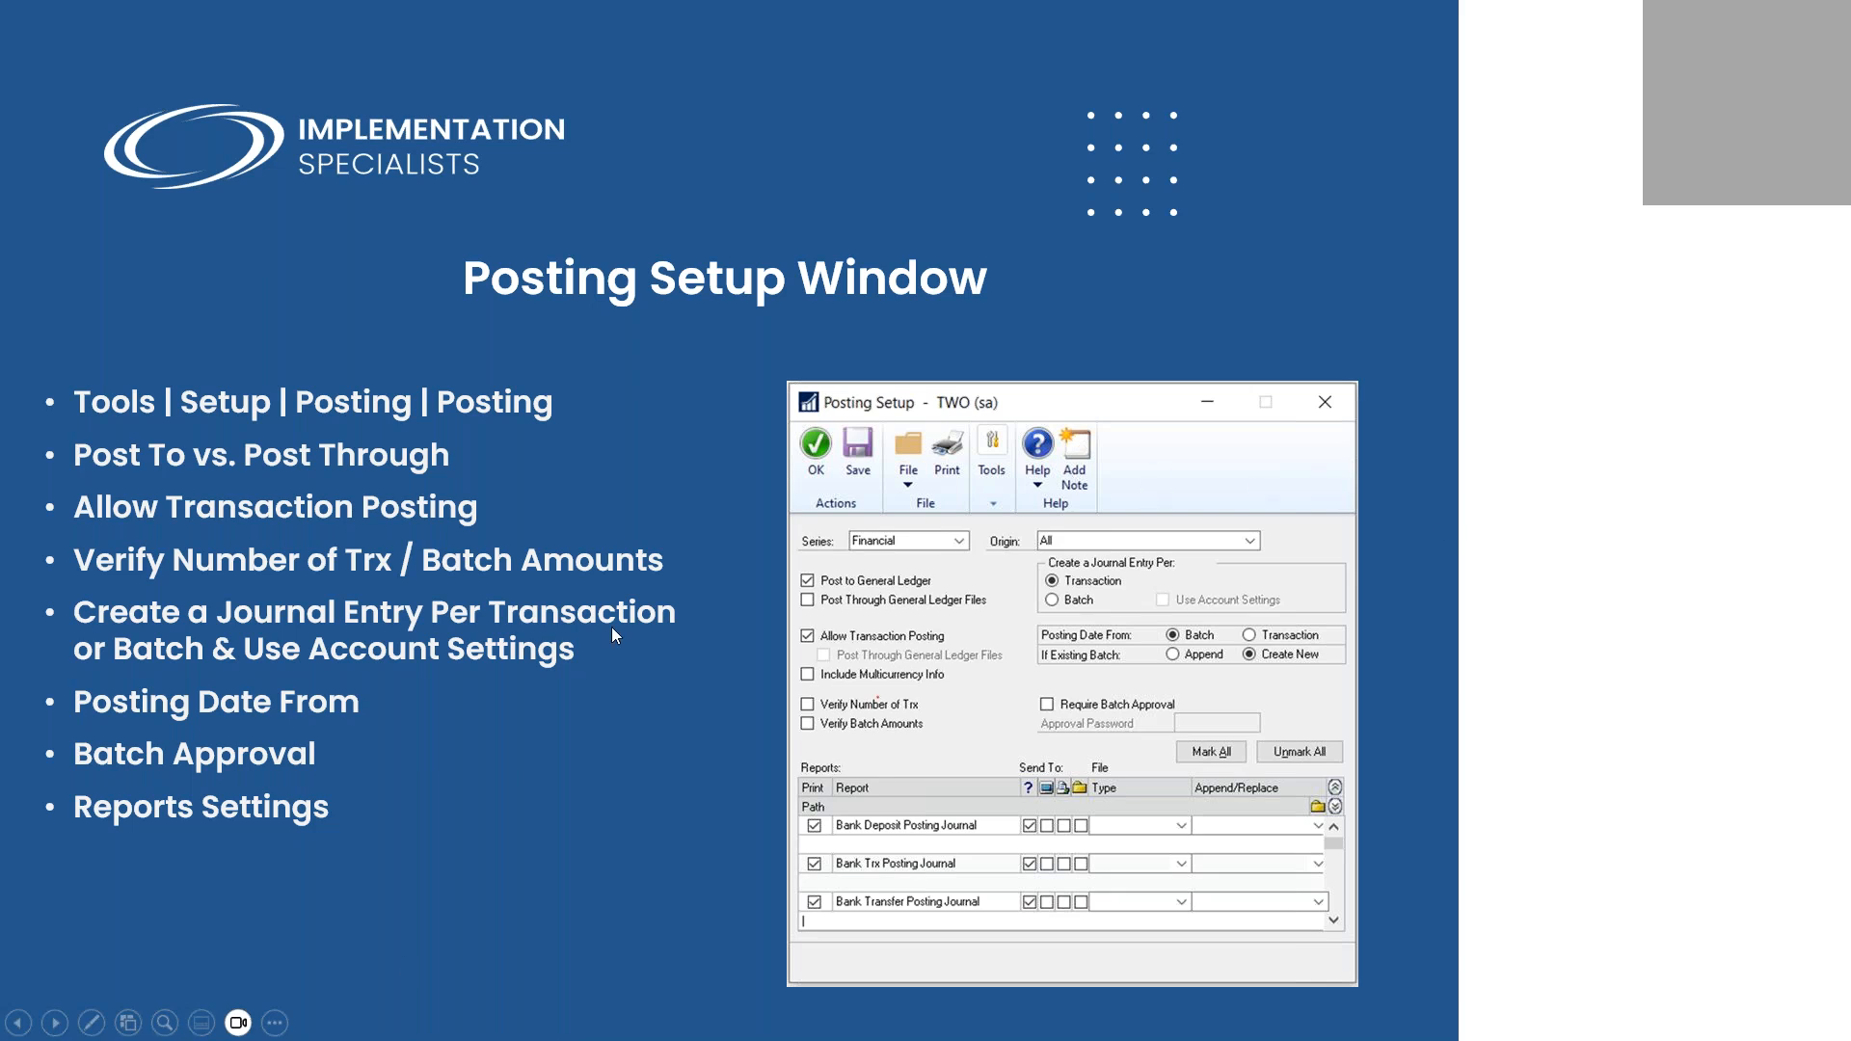
pyautogui.click(859, 797)
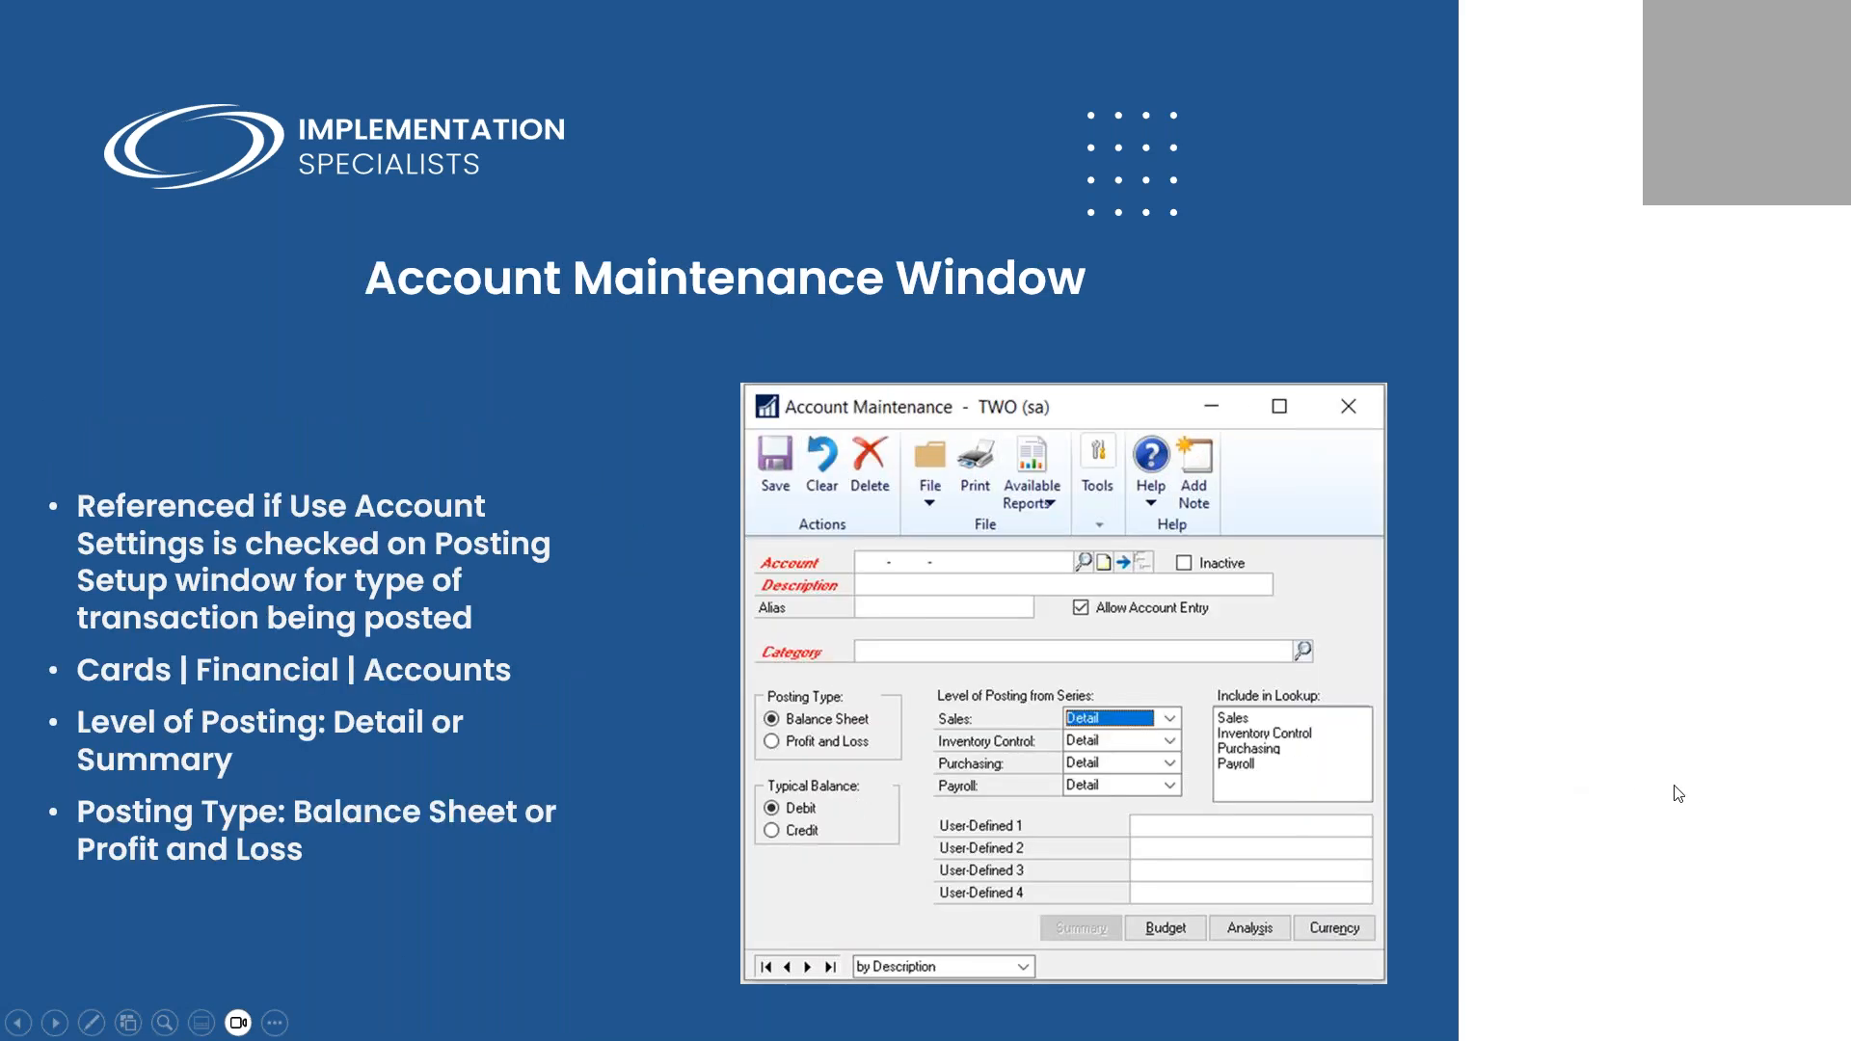
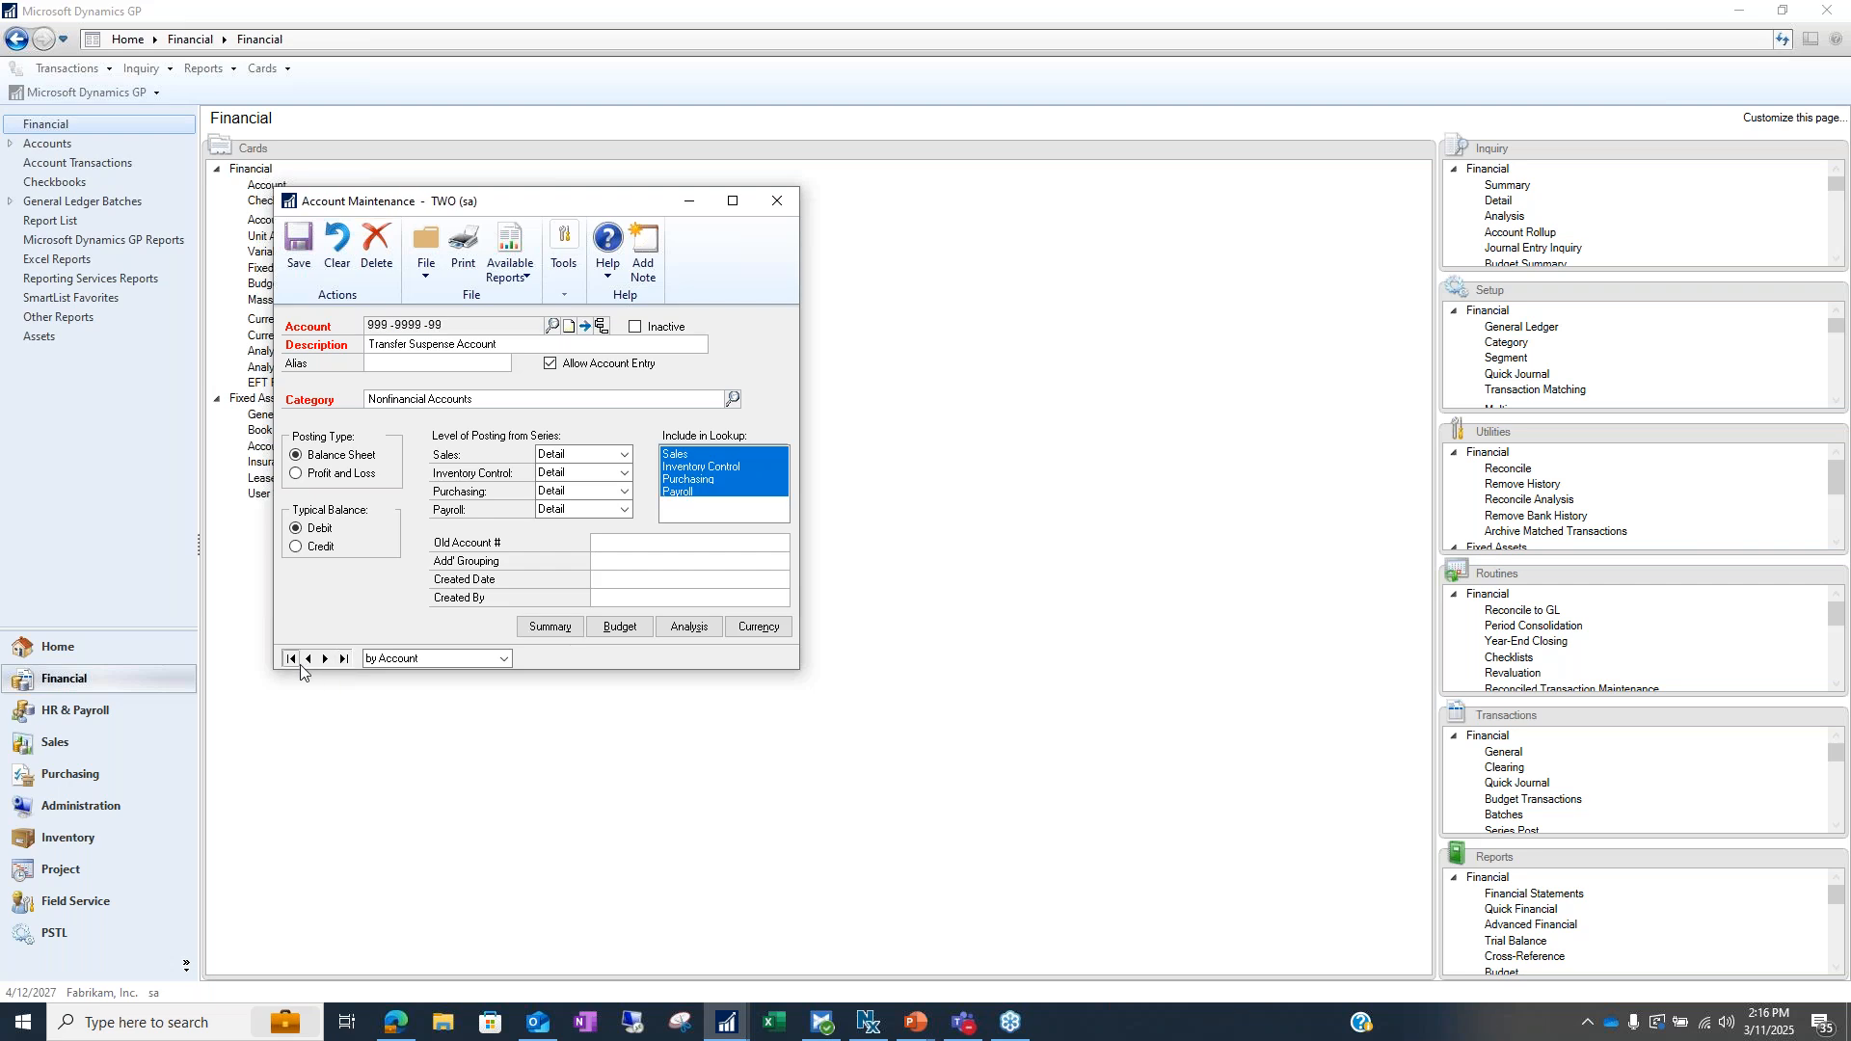
# Browse to account 900-6790-90 Warranty Expense and open the Category lookup
pyautogui.click(310, 659)
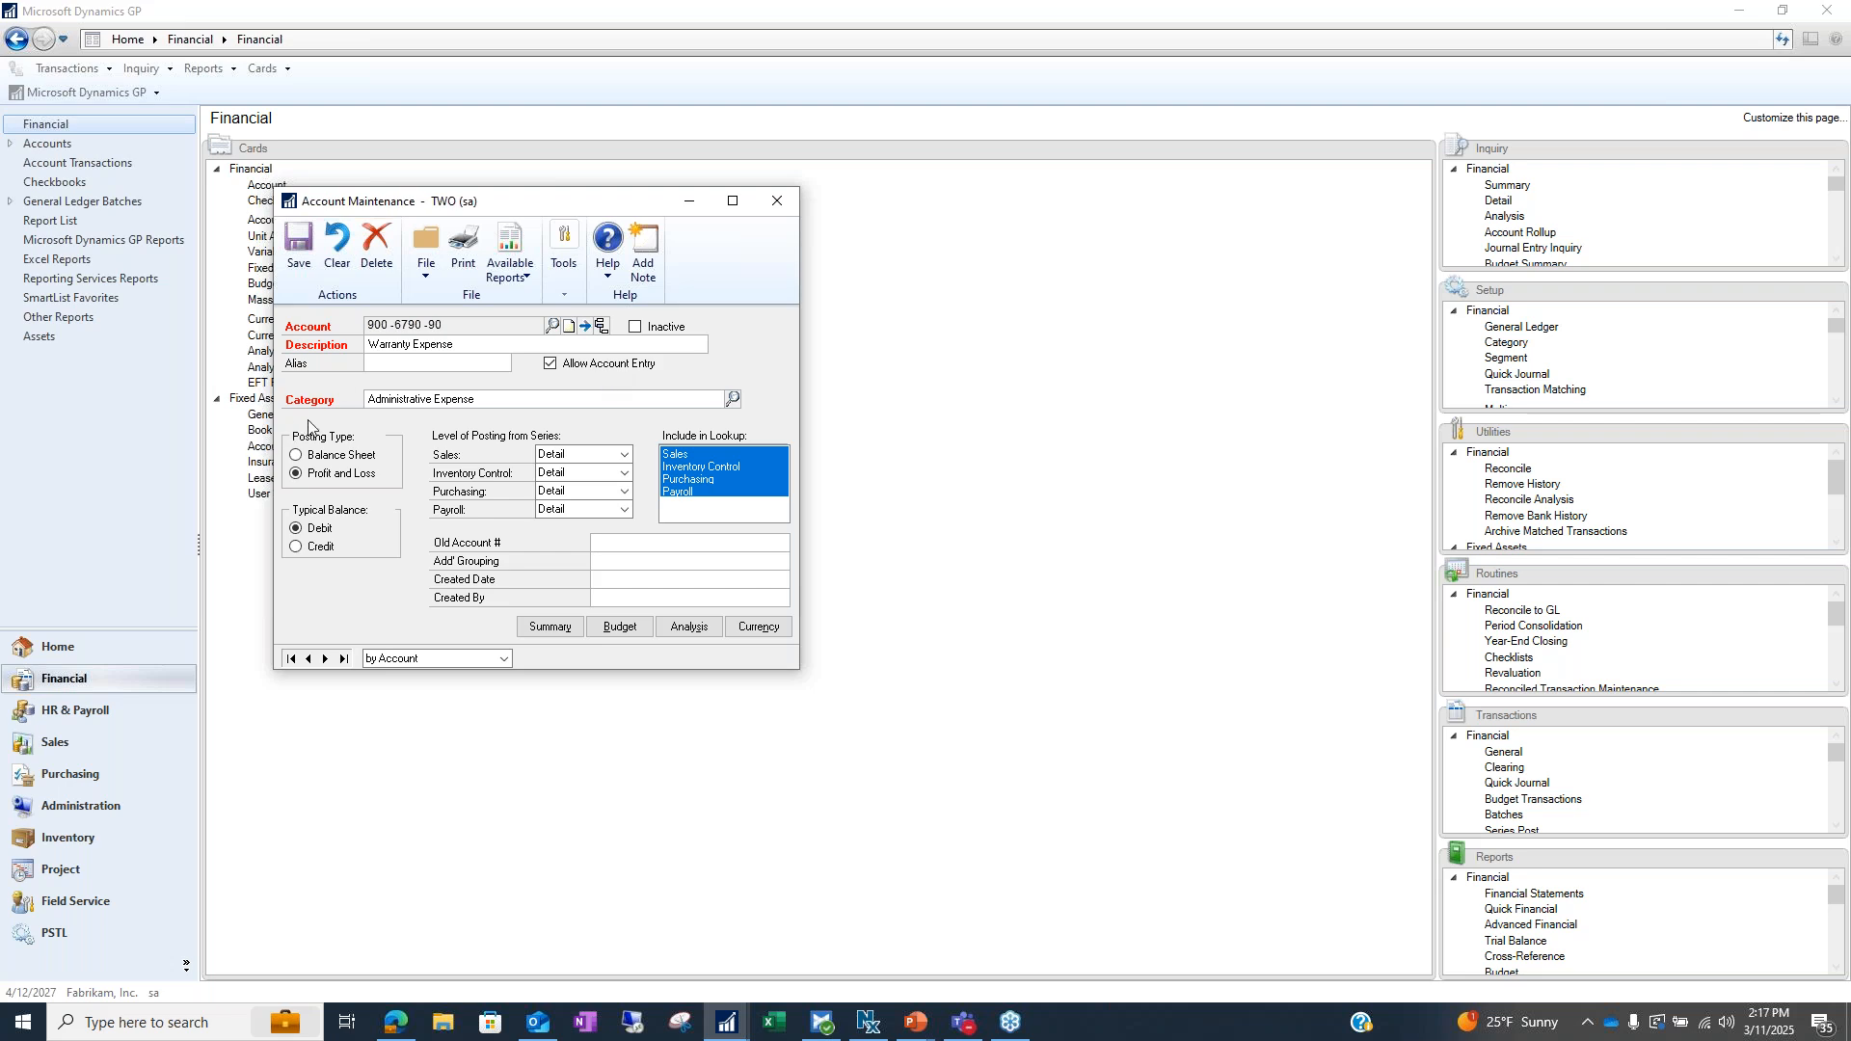
pyautogui.click(733, 399)
# Scroll through the Categories list, move it aside, then close it
pyautogui.scroll(-2, 431, 518)
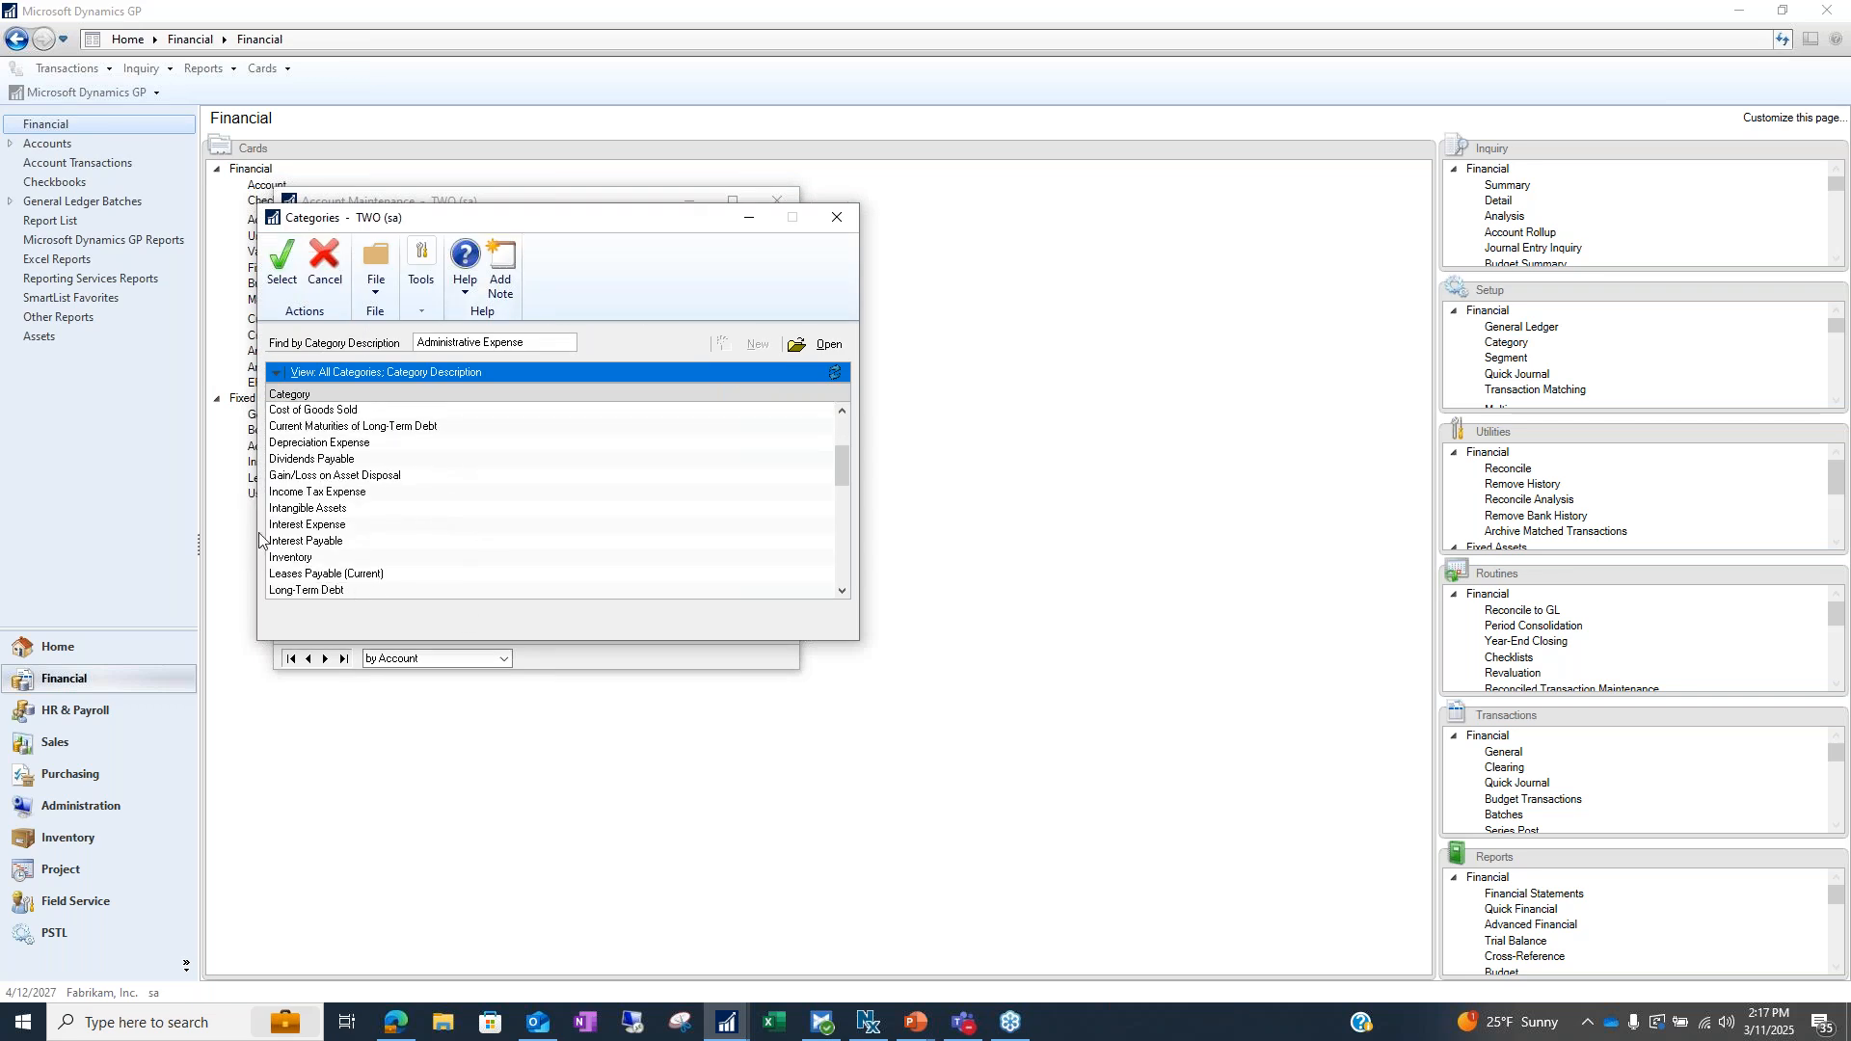
pyautogui.scroll(3, 388, 436)
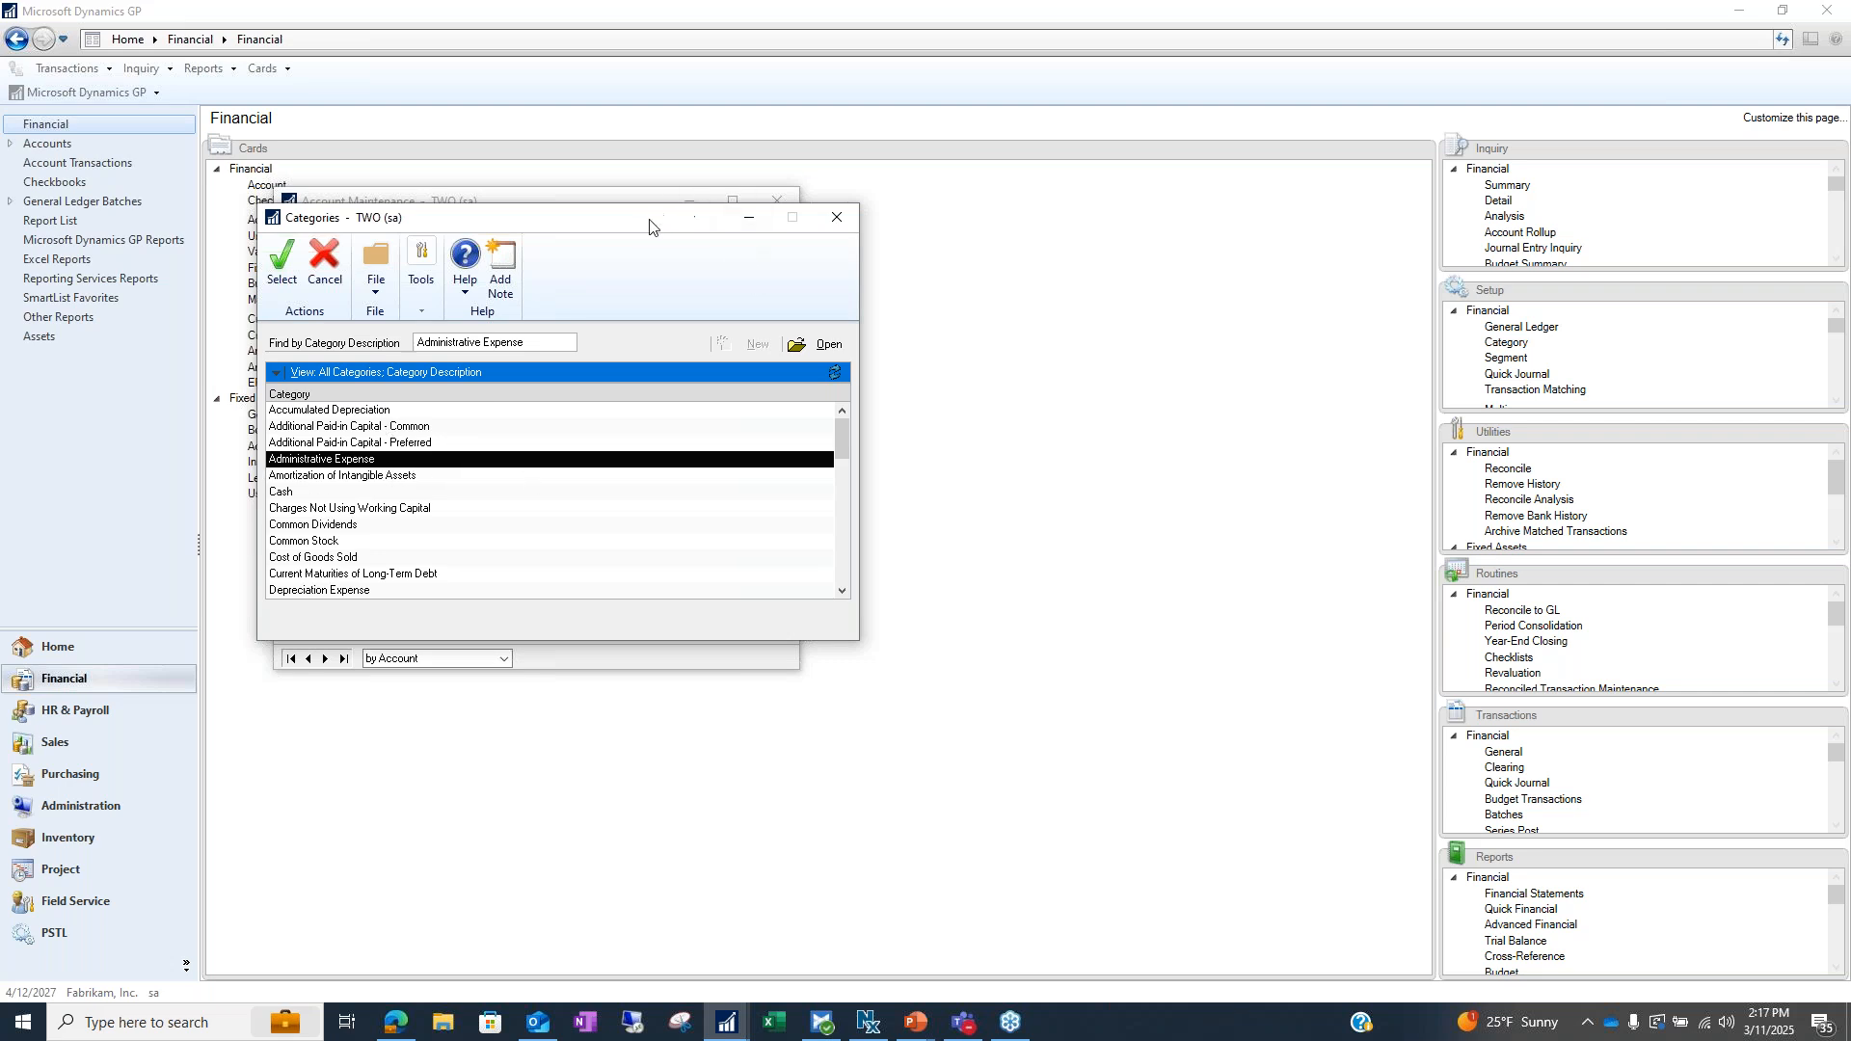
pyautogui.moveTo(668, 221); pyautogui.dragTo(956, 214)
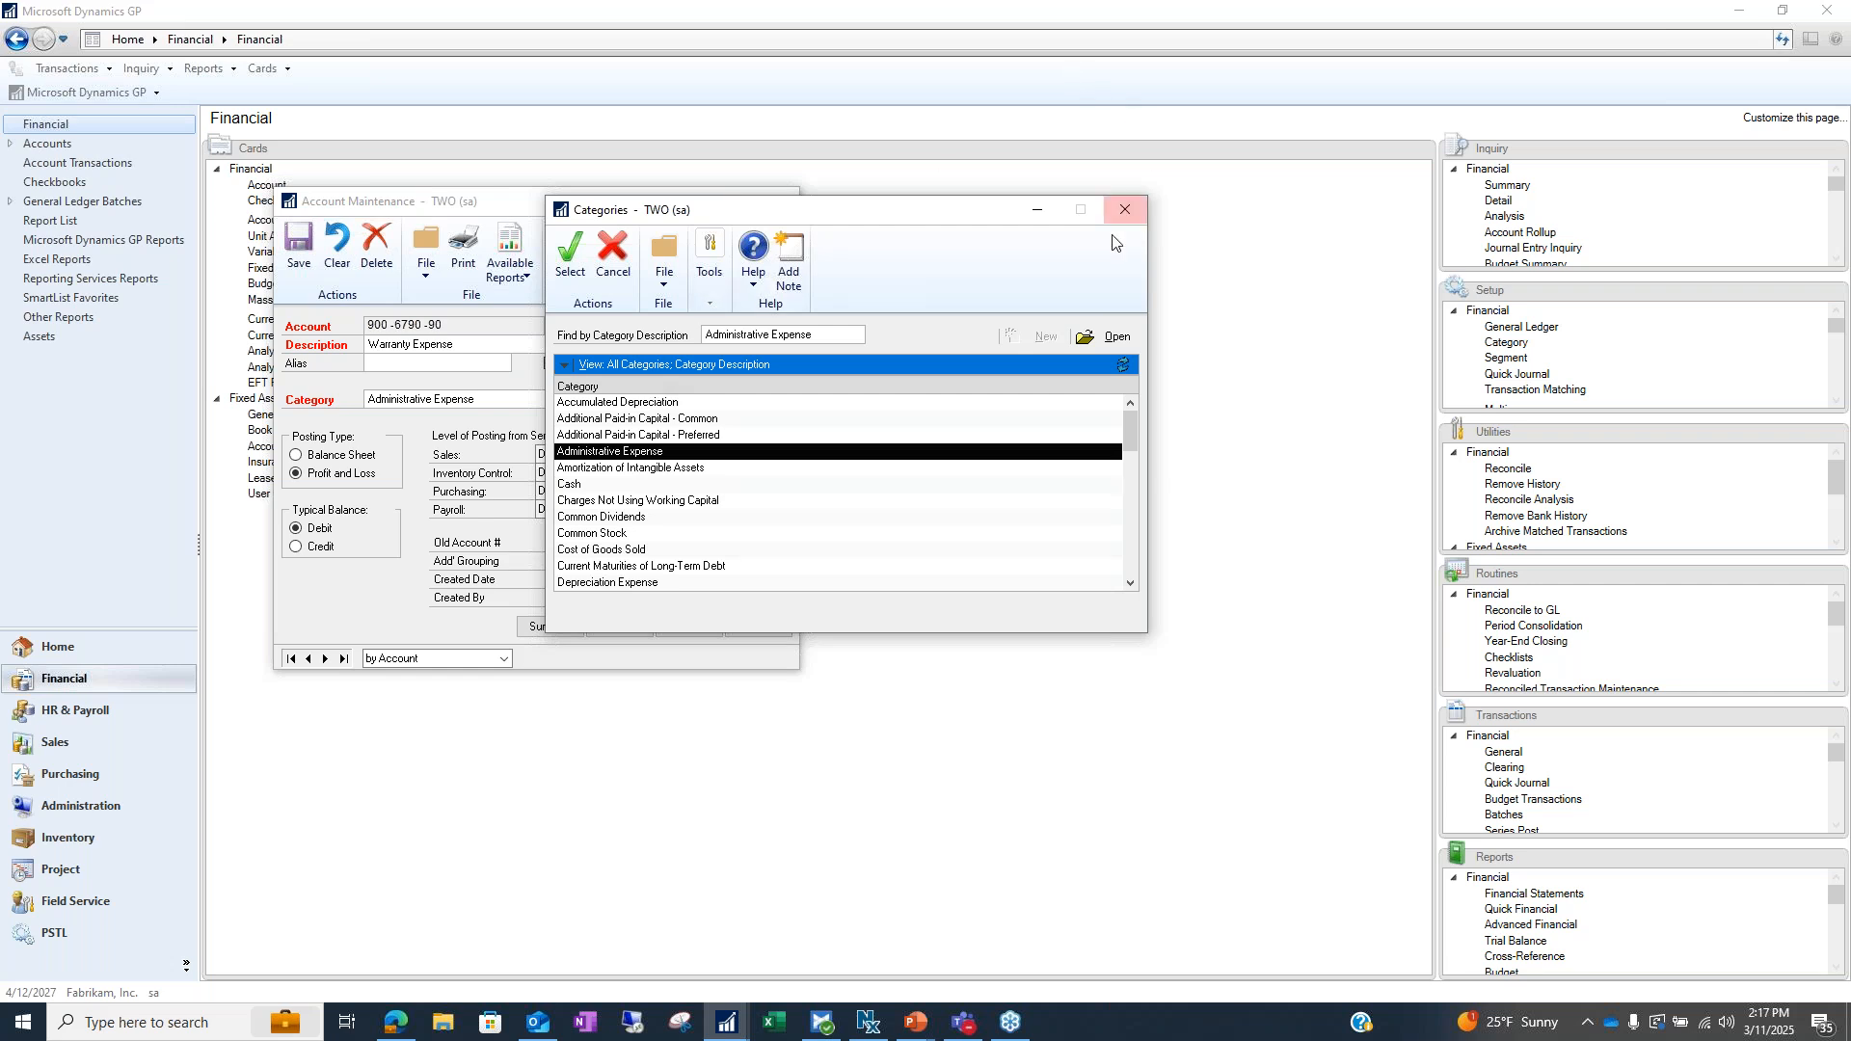
pyautogui.click(1128, 212)
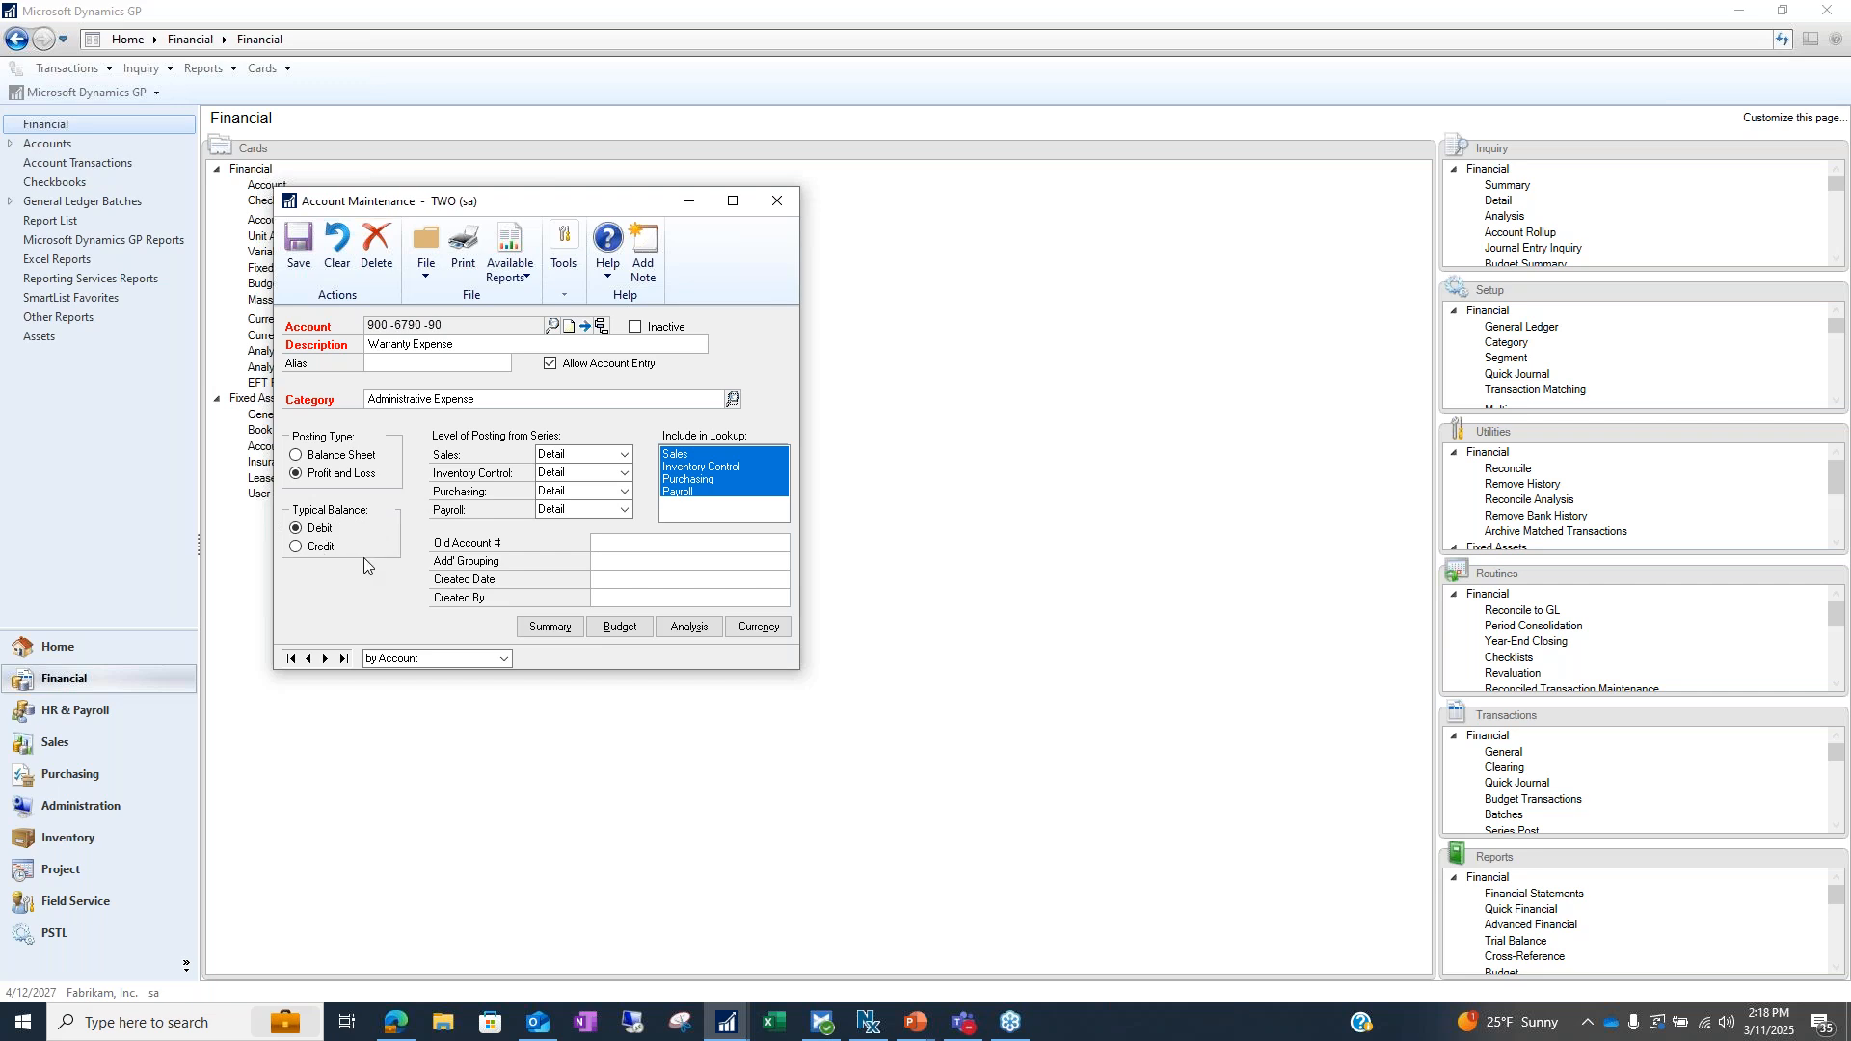
# Try Credit as Warranty Expense's typical balance, then view the Sales posting level choices
pyautogui.click(304, 549)
pyautogui.click(623, 457)
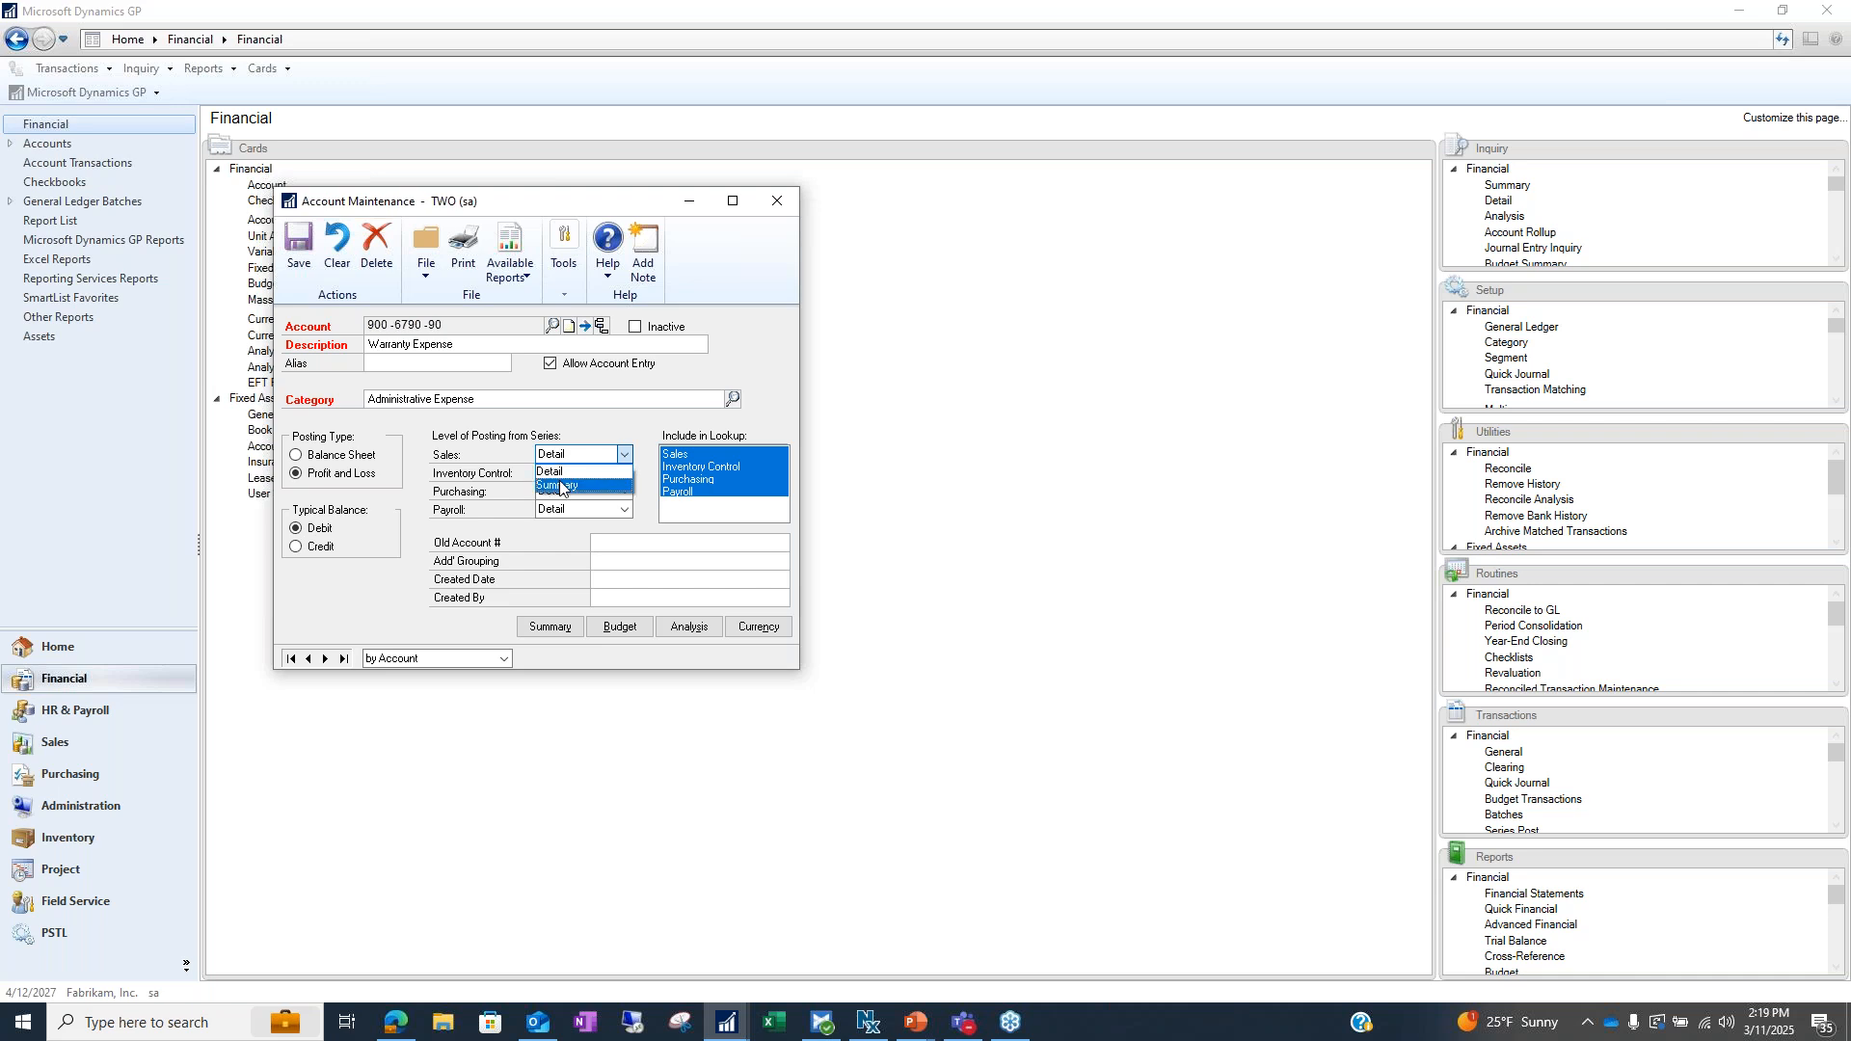
# Keep Sales posting at Detail and move into the Old Account # field
pyautogui.click(586, 453)
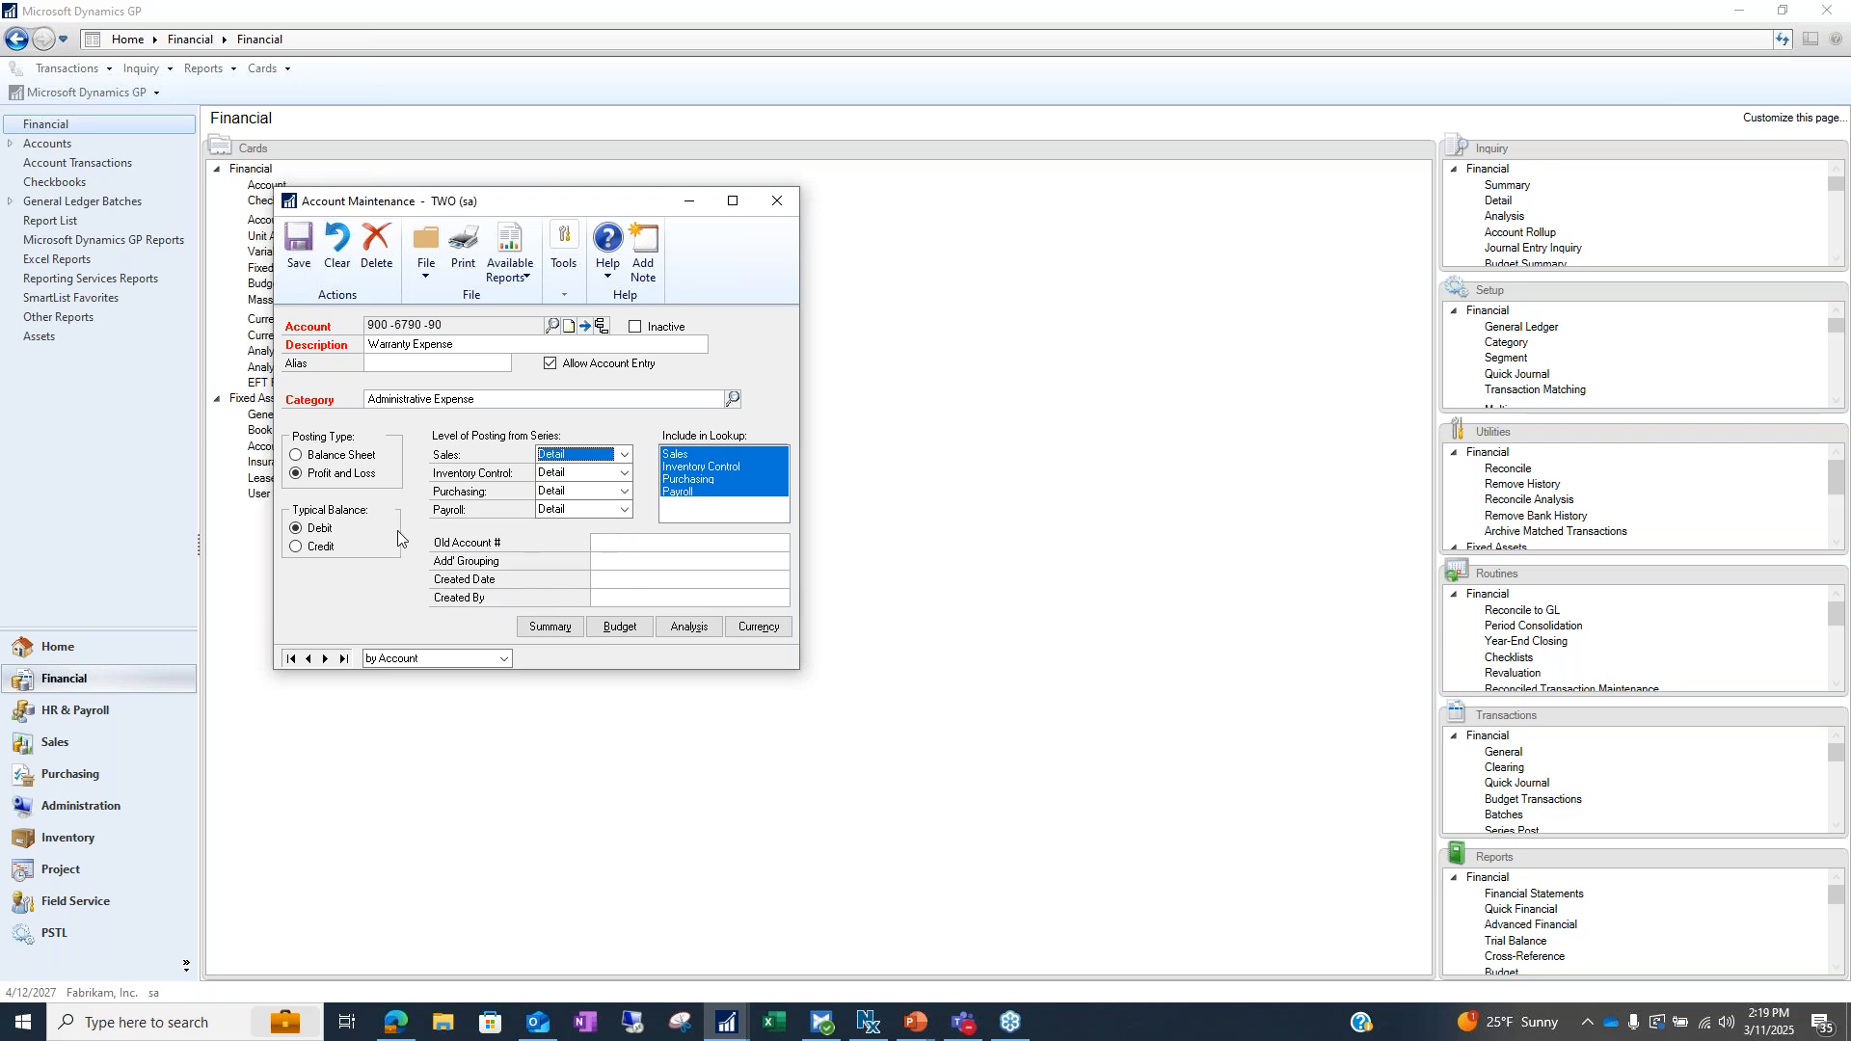
pyautogui.click(644, 543)
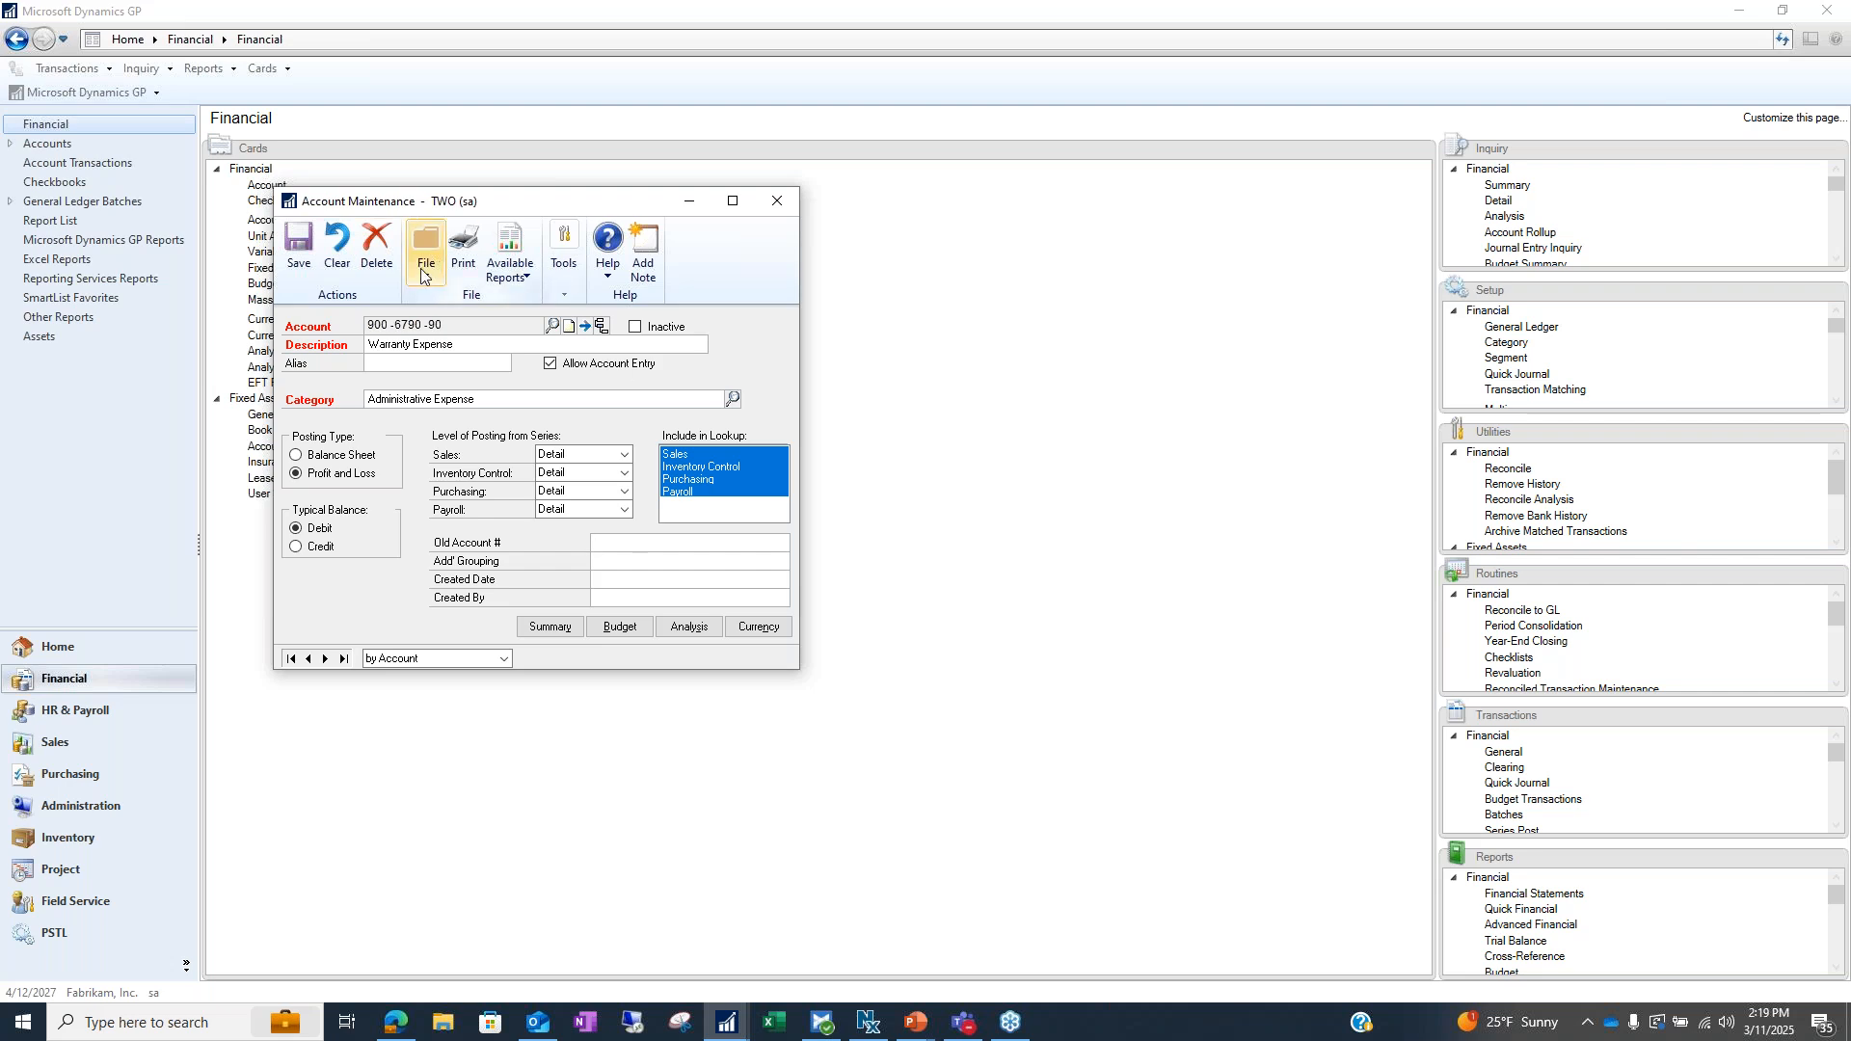
pyautogui.click(722, 550)
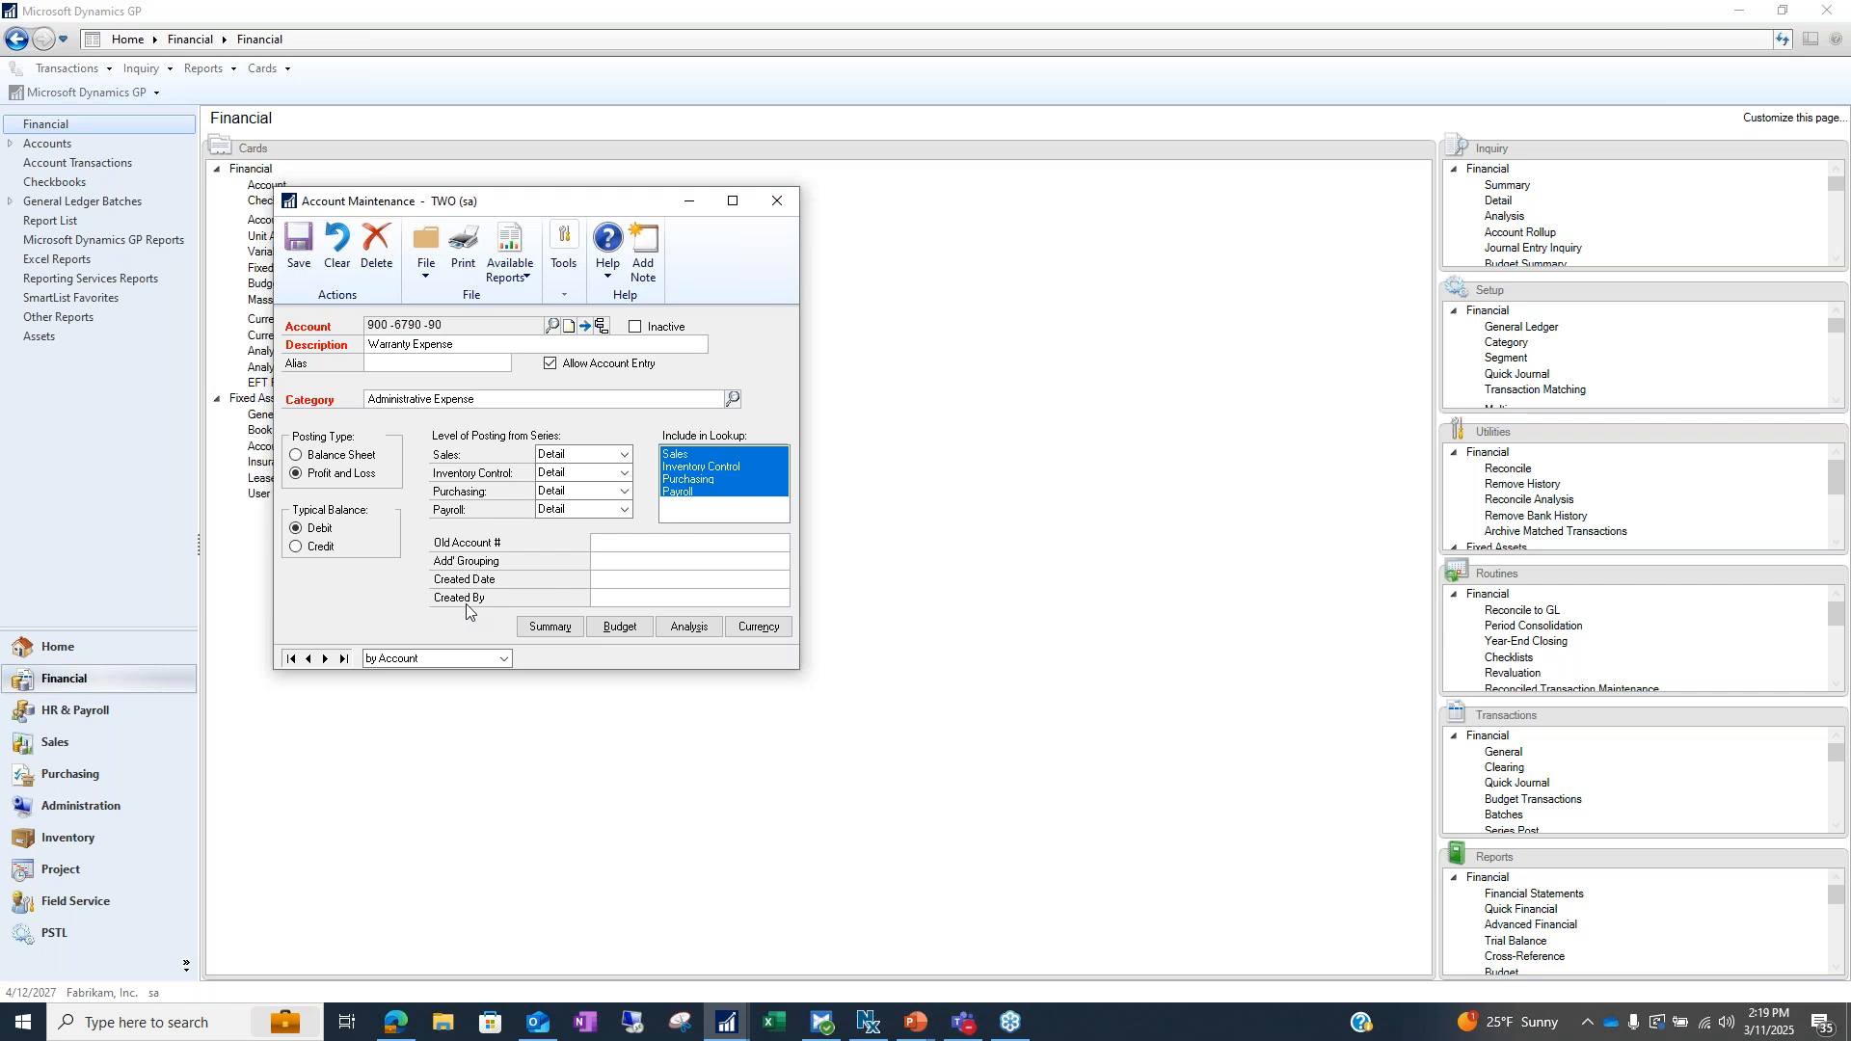
# Enter a creator's name and the date 3/11/25, then clear both fields
pyautogui.click(617, 593)
pyautogui.click(650, 584)
pyautogui.write('3/11/25')
pyautogui.press('Tab')
pyautogui.press('BackSpace')
pyautogui.click(654, 571)
pyautogui.press('BackSpace')
# Close Account Maintenance, discard the changes, and advance to the Posting Accounts slide
pyautogui.click(777, 201)
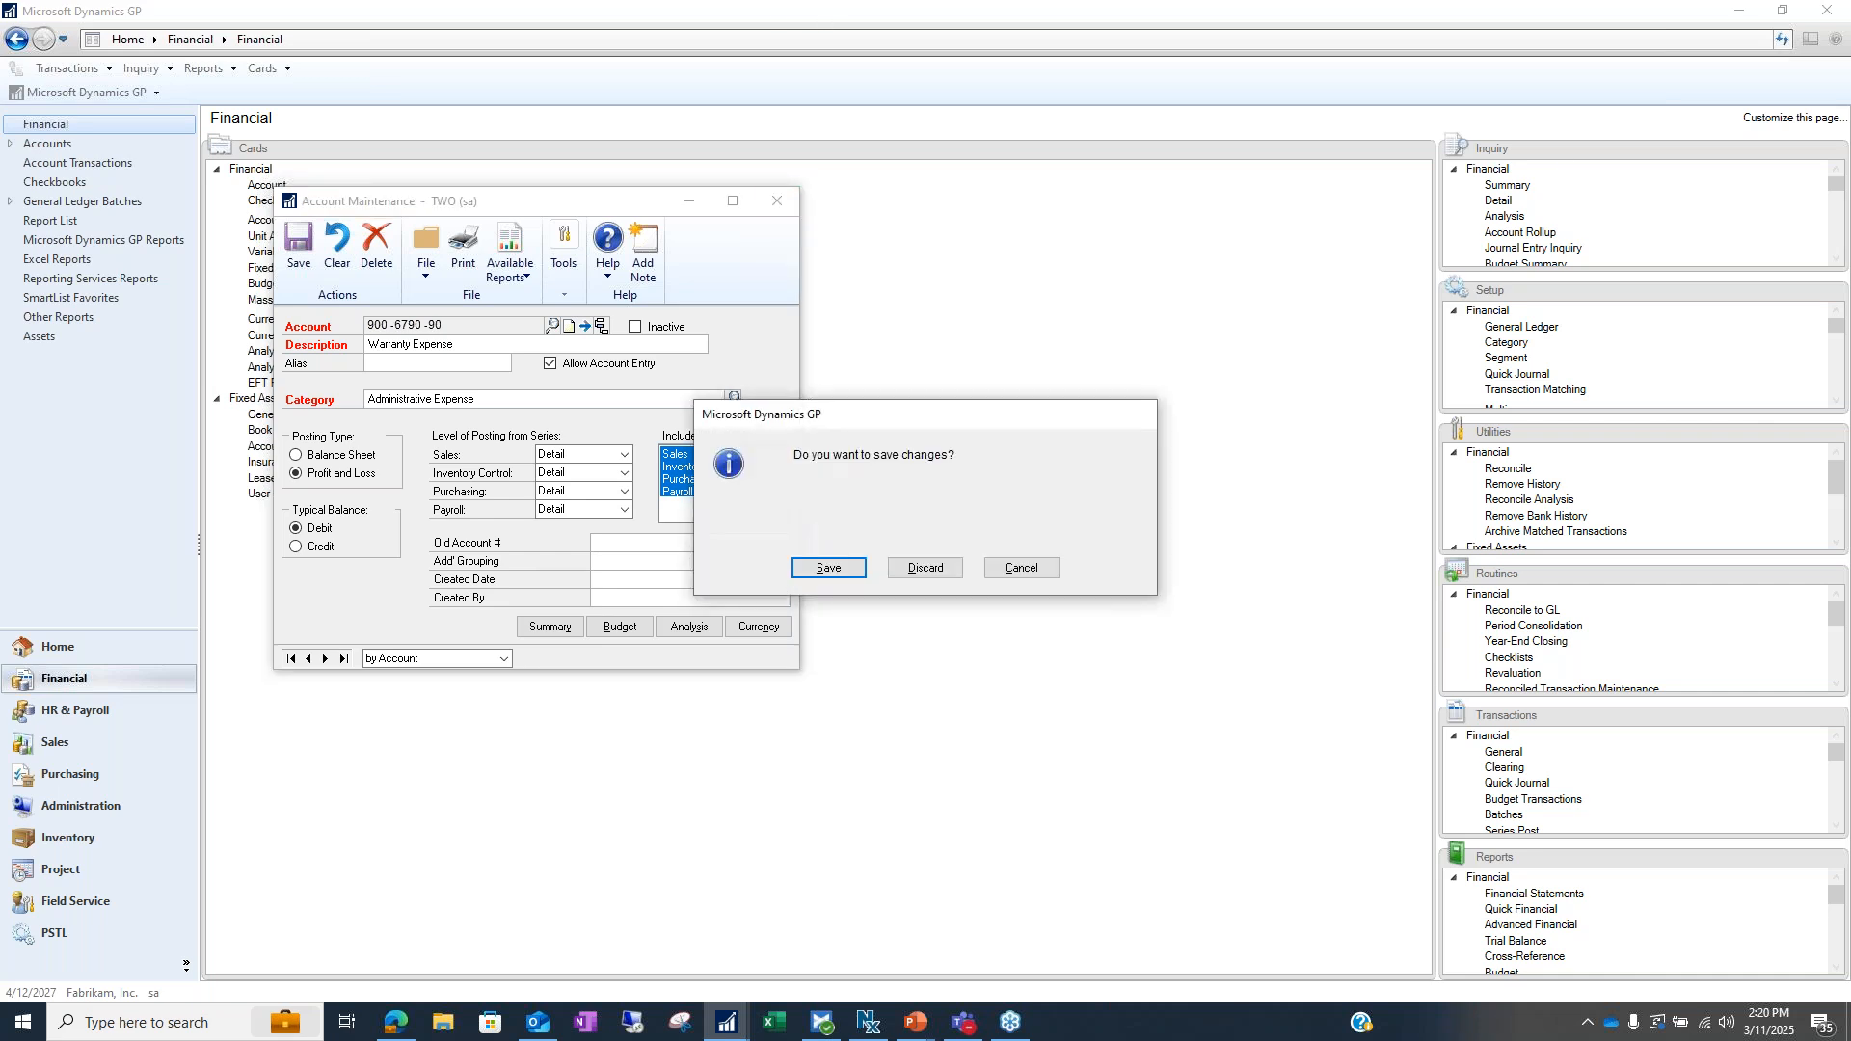
pyautogui.click(921, 570)
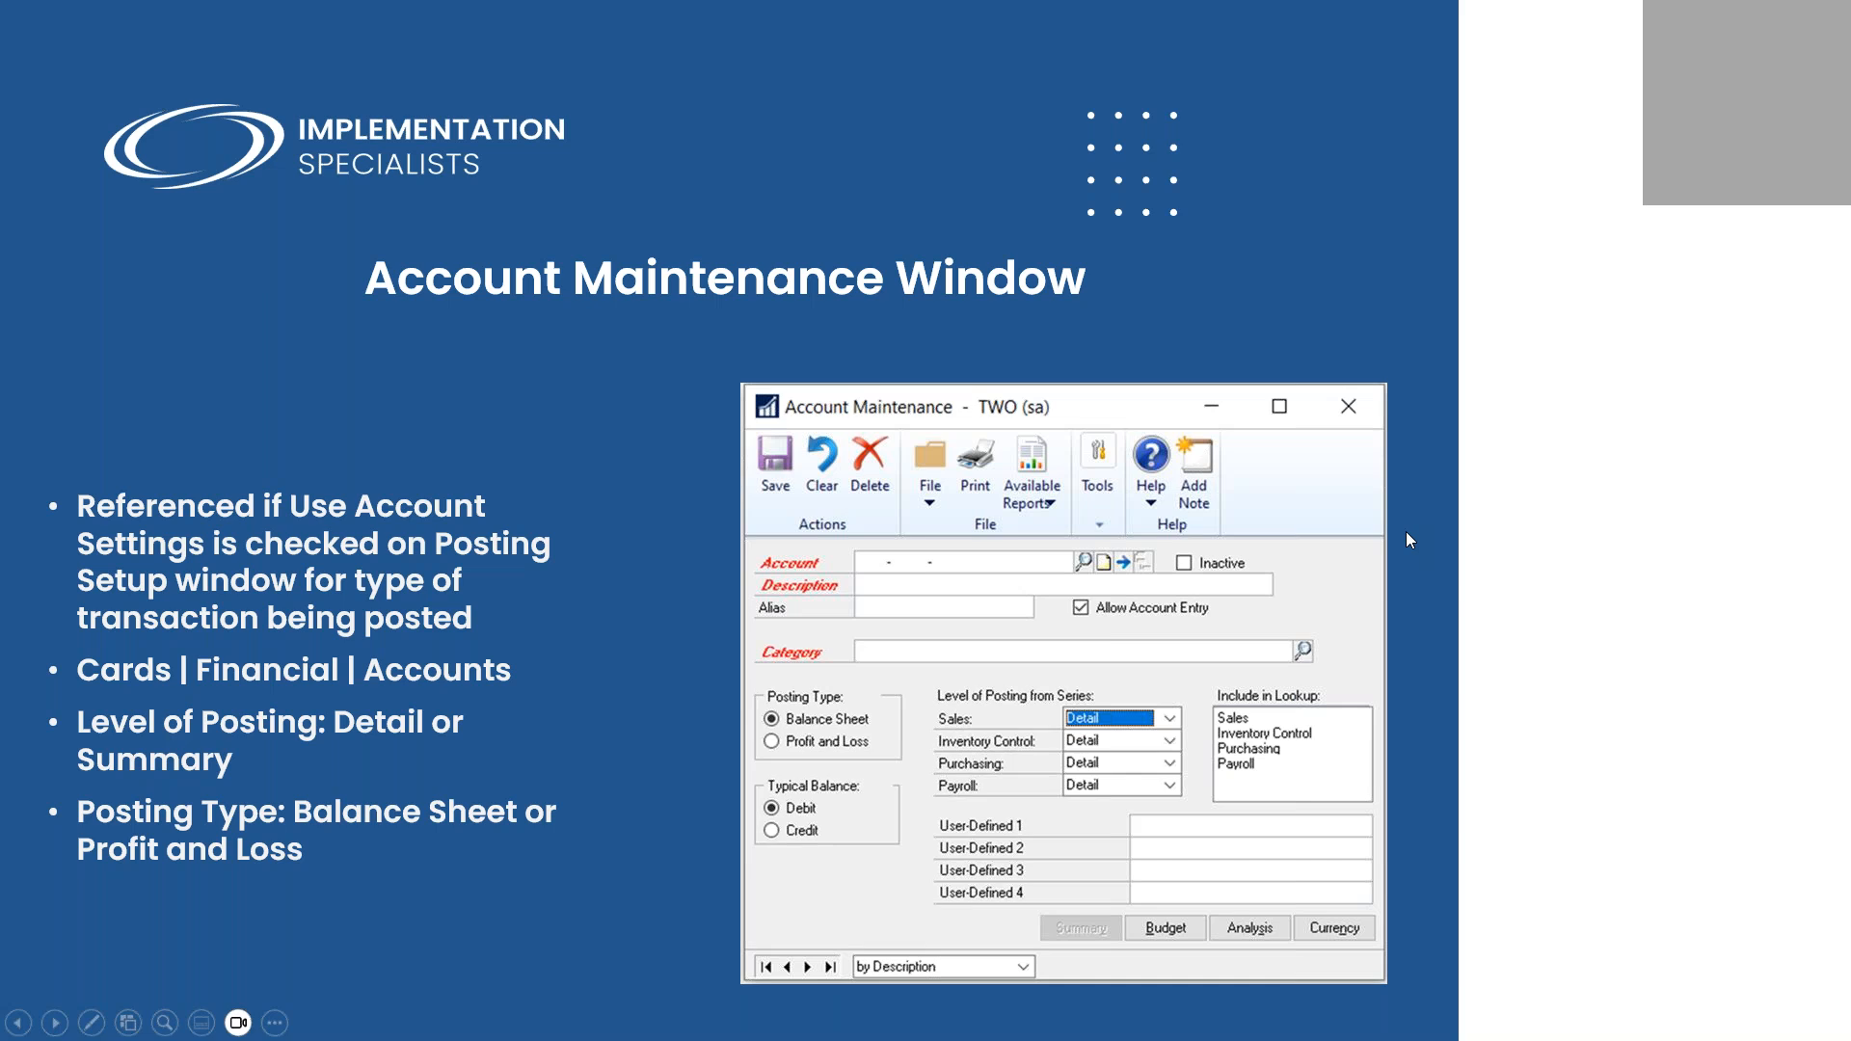
pyautogui.press('Right')
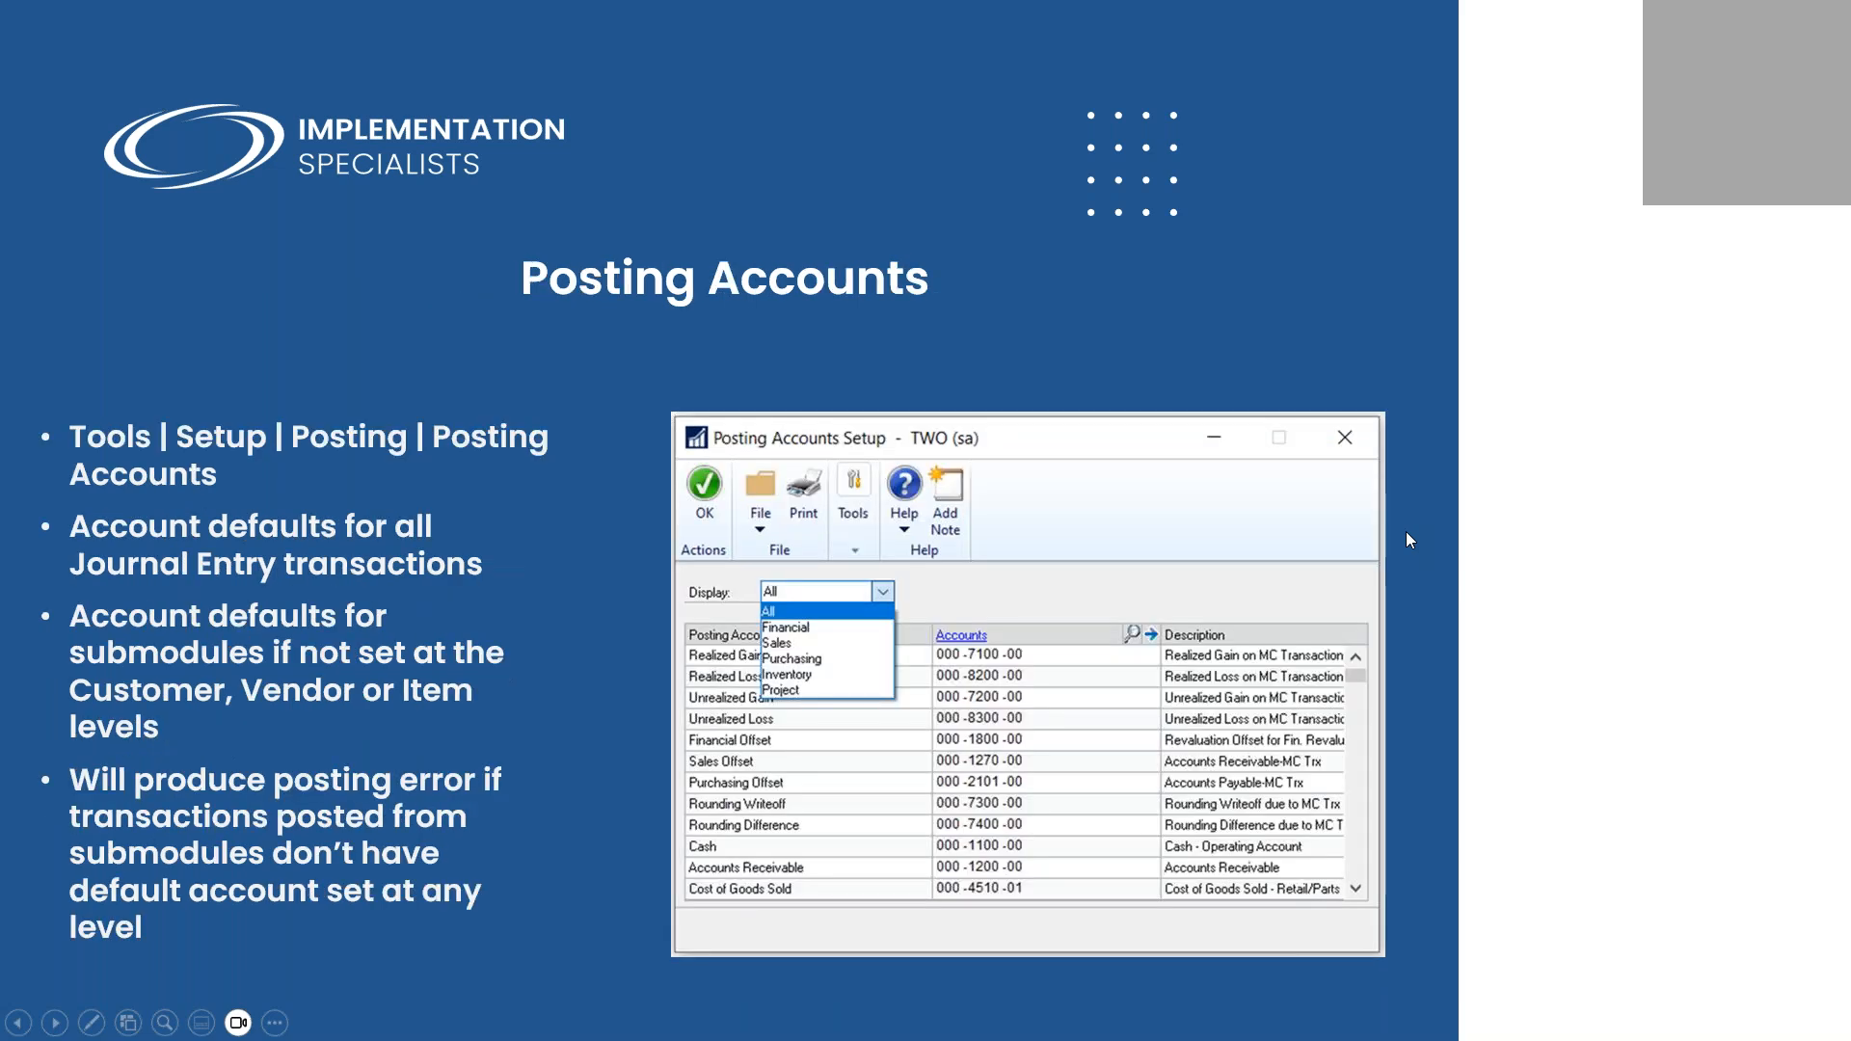